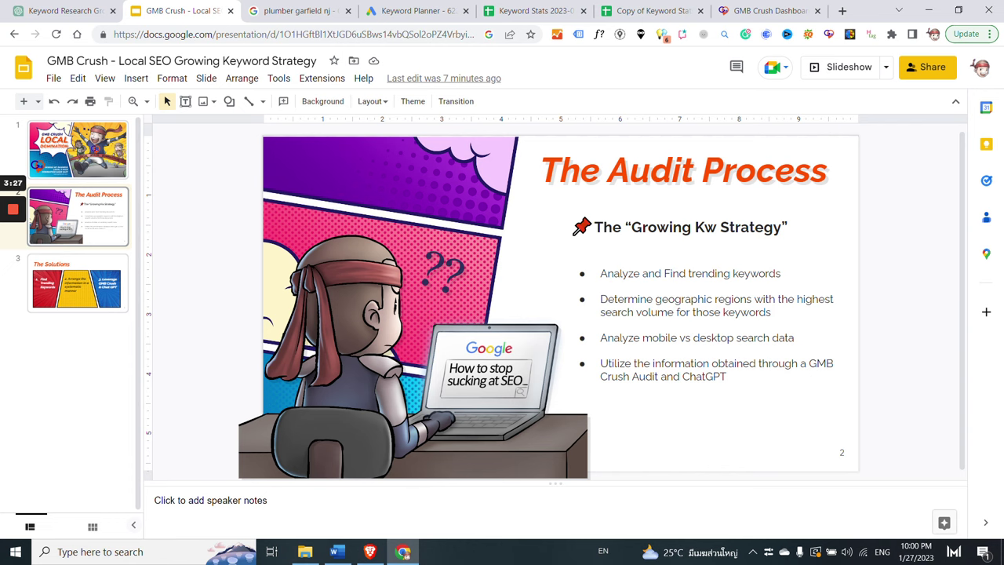
Show the third slide, The Solutions, in the presentation
click(111, 303)
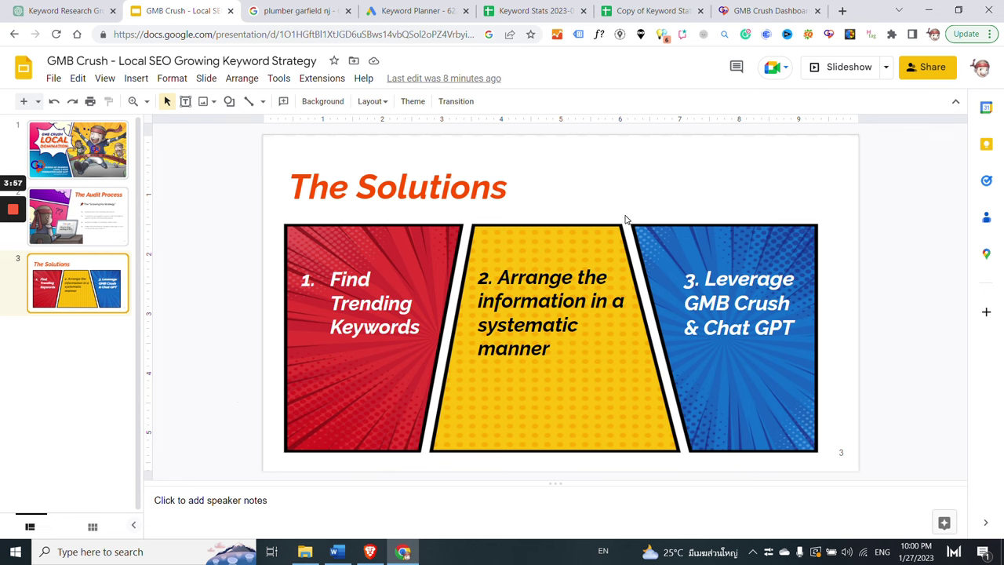
Open the GMB Crush audit tool and launch a Google Maps search with the location switched to New Jersey, United States
click(832, 36)
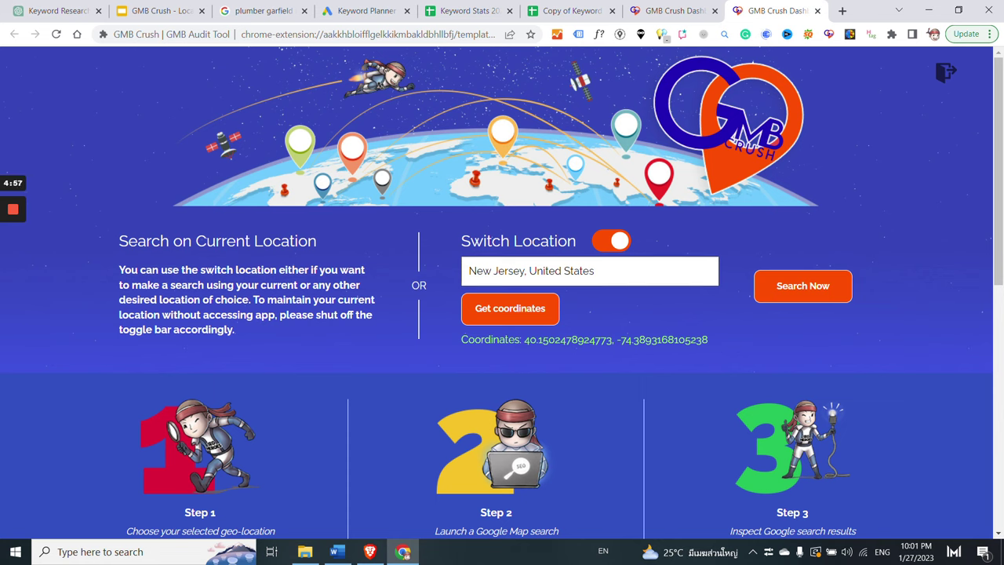
click(529, 271)
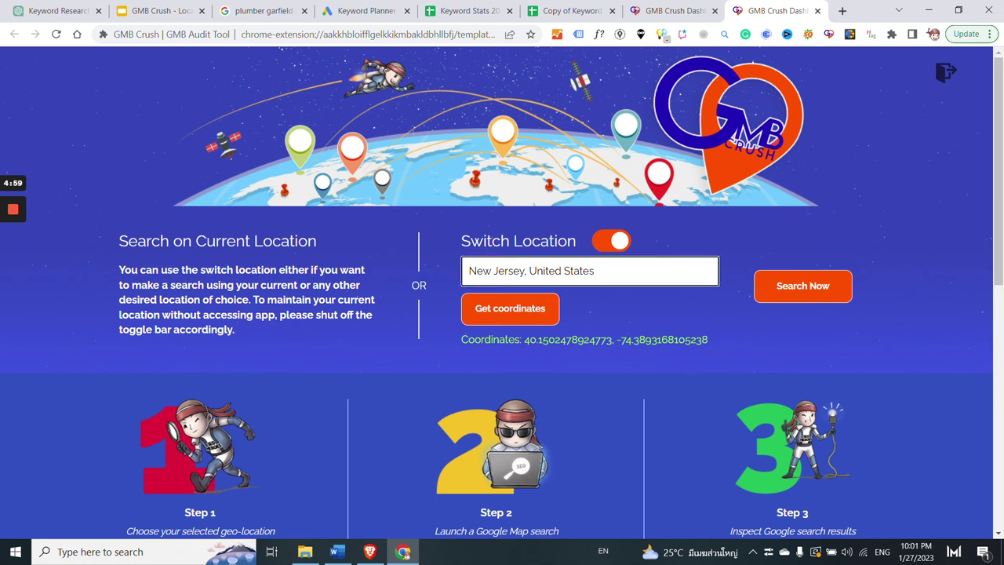
click(595, 271)
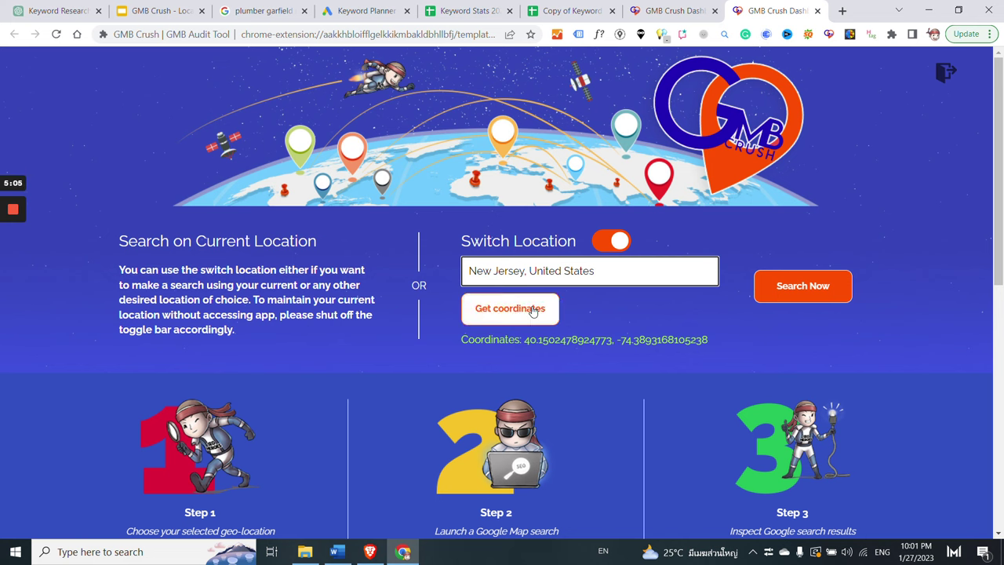
triple_click(552, 341)
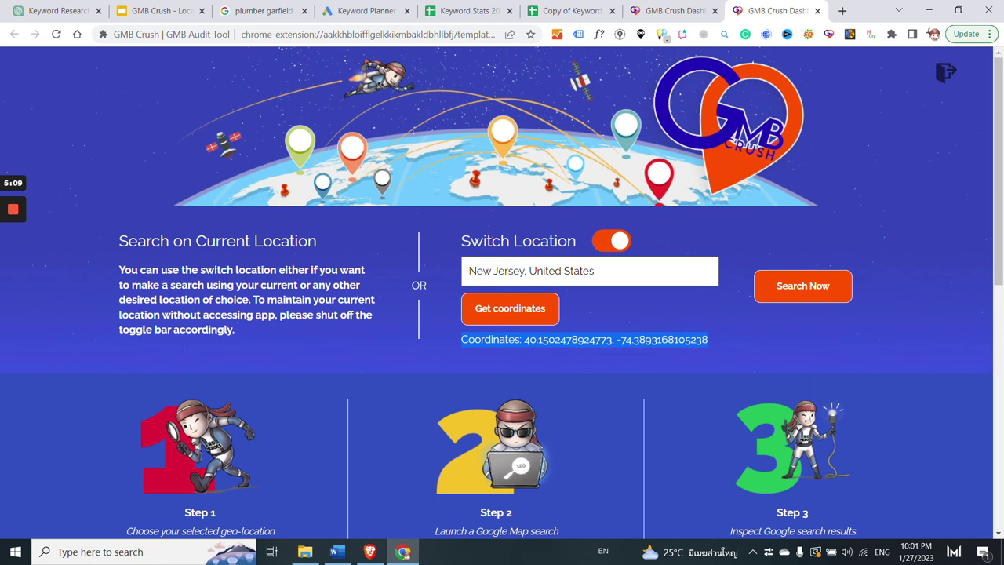
click(616, 322)
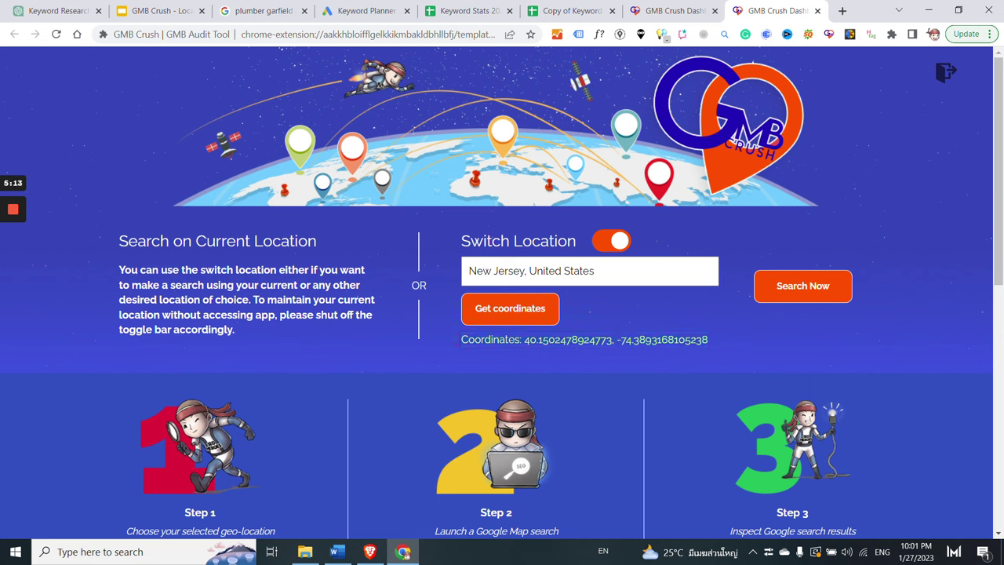
click(796, 290)
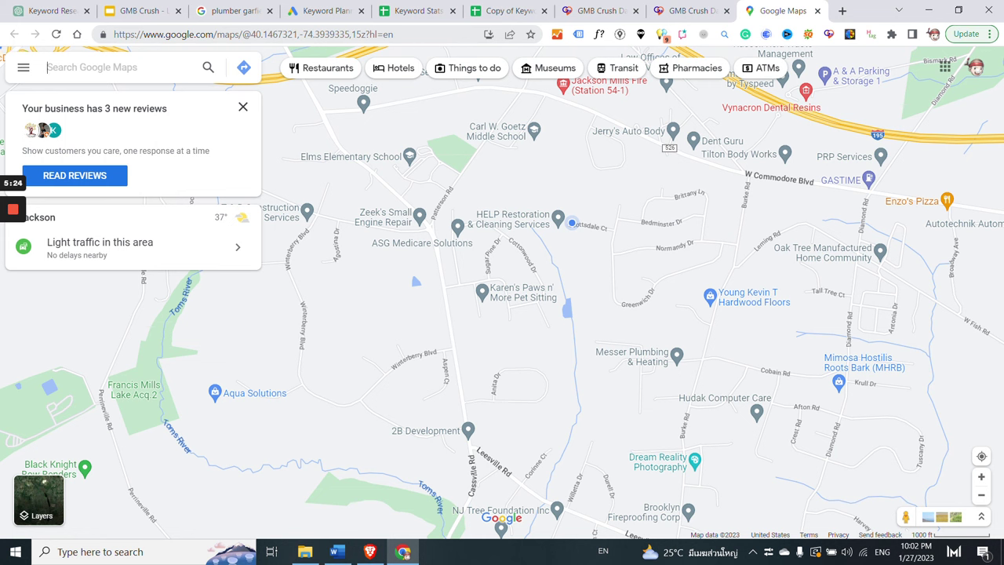
Check the coordinates in the Google Maps address against those of New Jersey in the GMB Crush dashboard
click(311, 38)
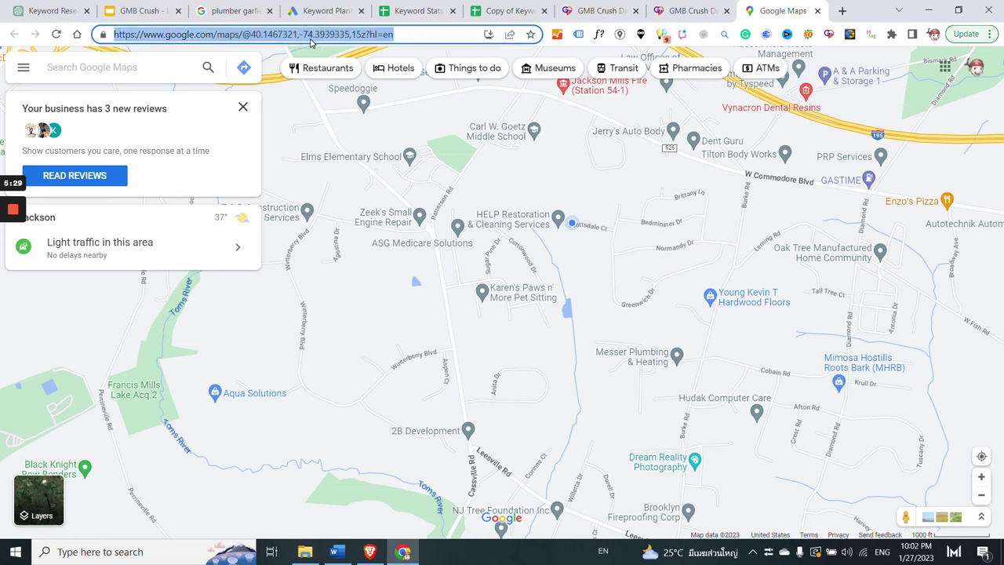
click(673, 8)
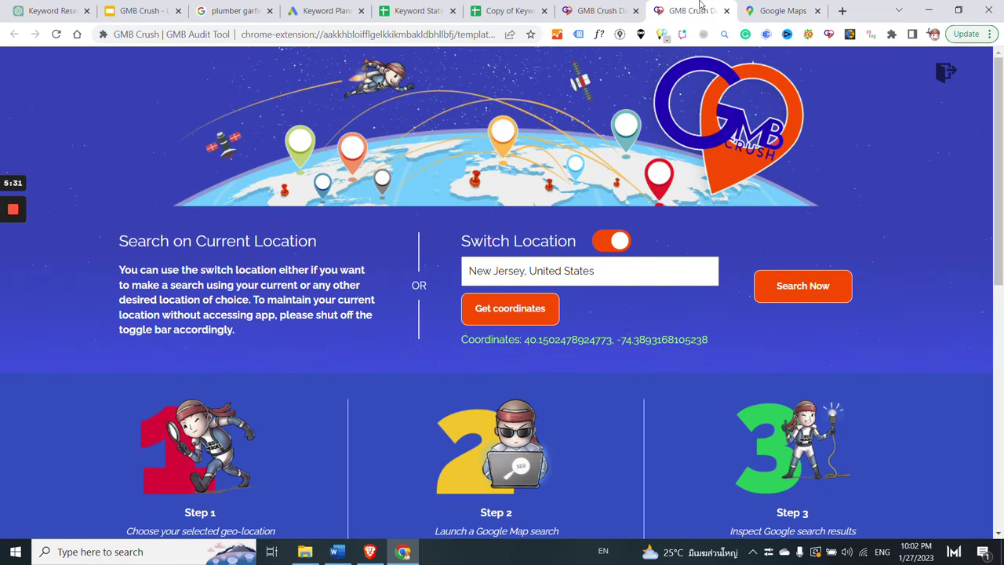
click(510, 308)
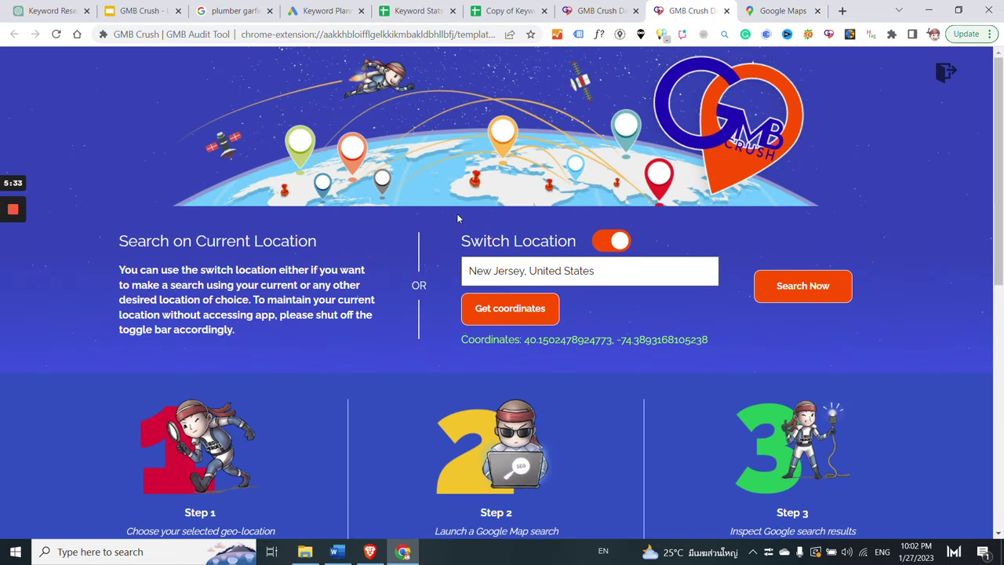
Rerun the Google search for "plumber garfield nj" and review the local business listings in the results
click(243, 8)
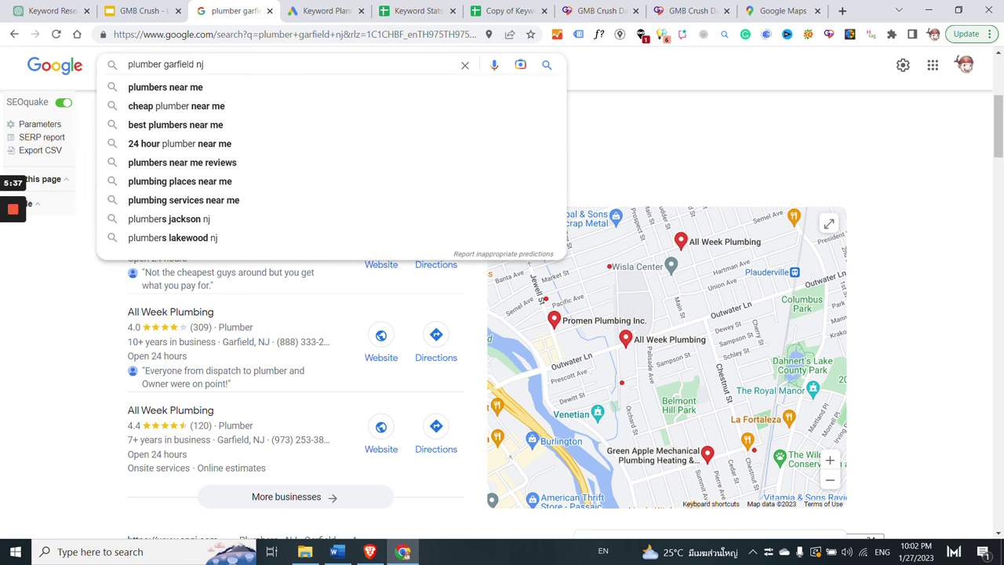
click(87, 326)
scroll(86, 326, up, 4)
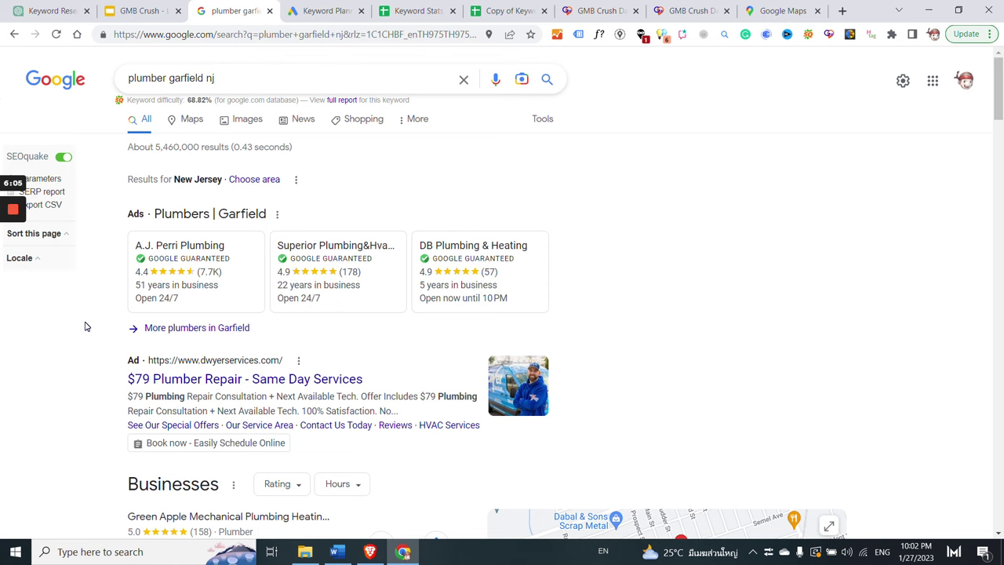
click(137, 8)
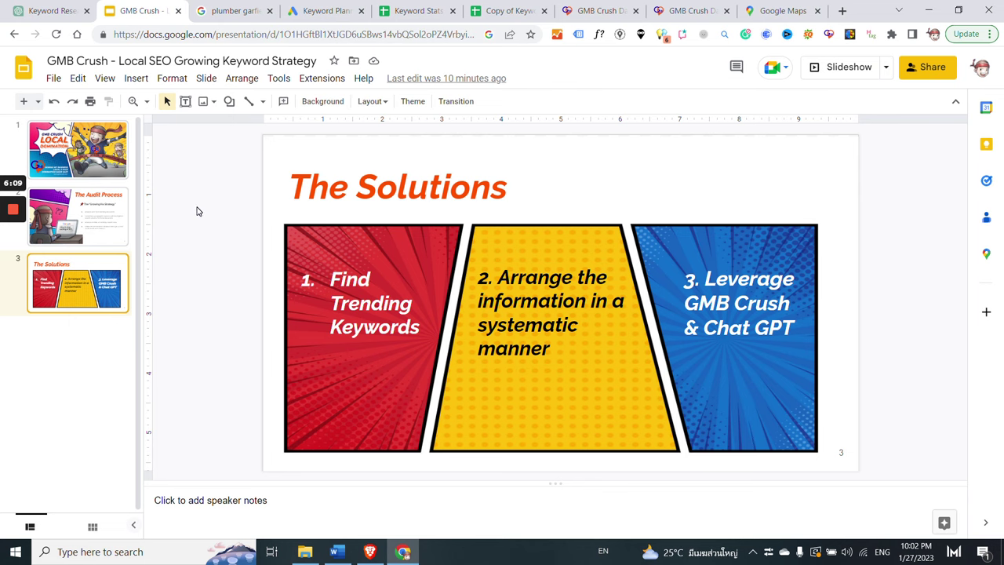
click(209, 10)
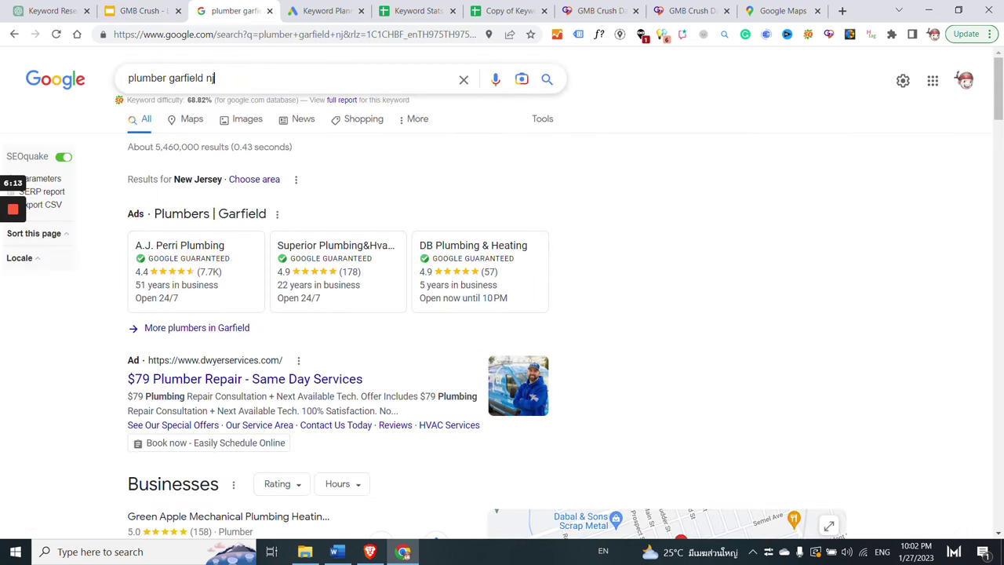
click(213, 78)
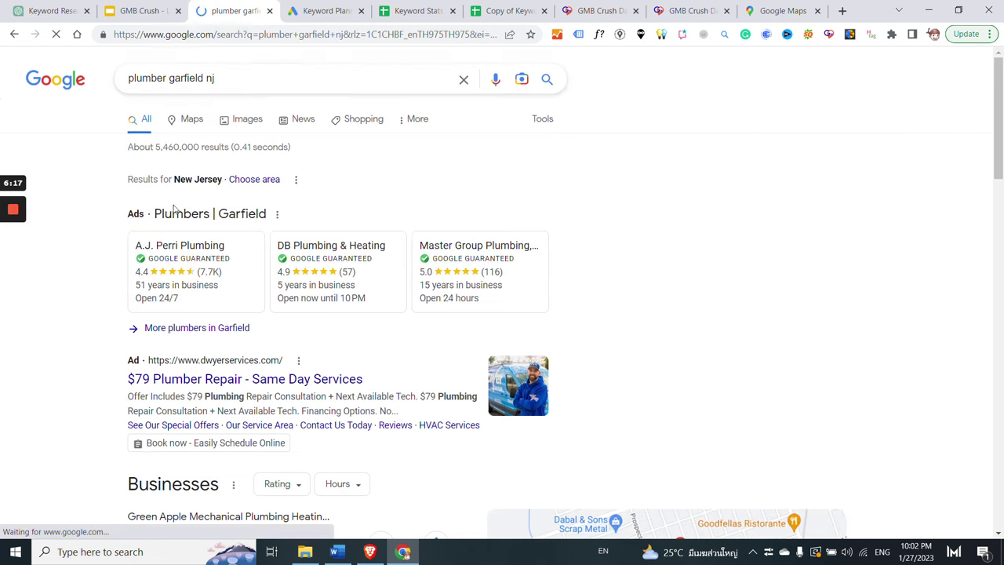
scroll(72, 344, down, 2)
scroll(73, 345, down, 2)
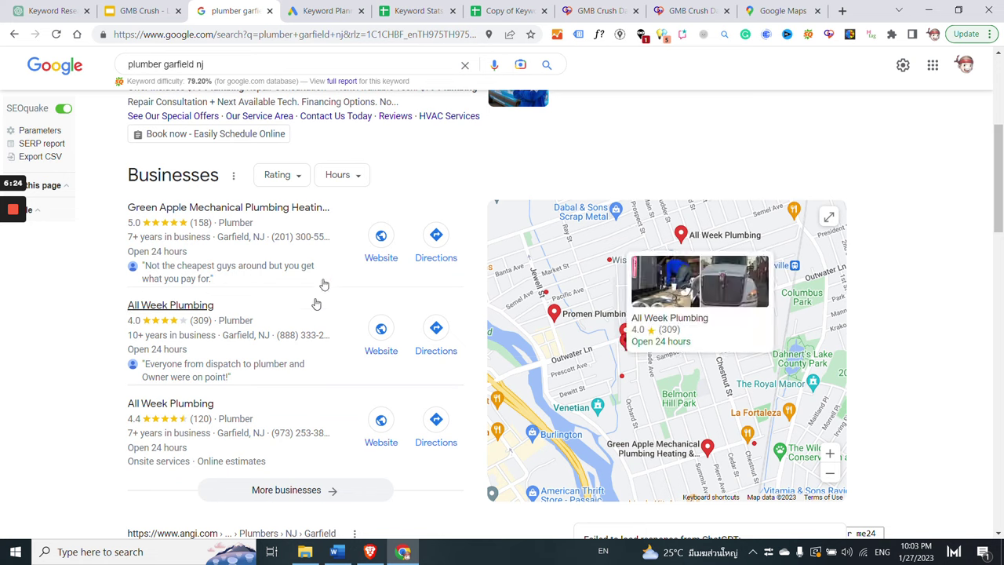
click(57, 292)
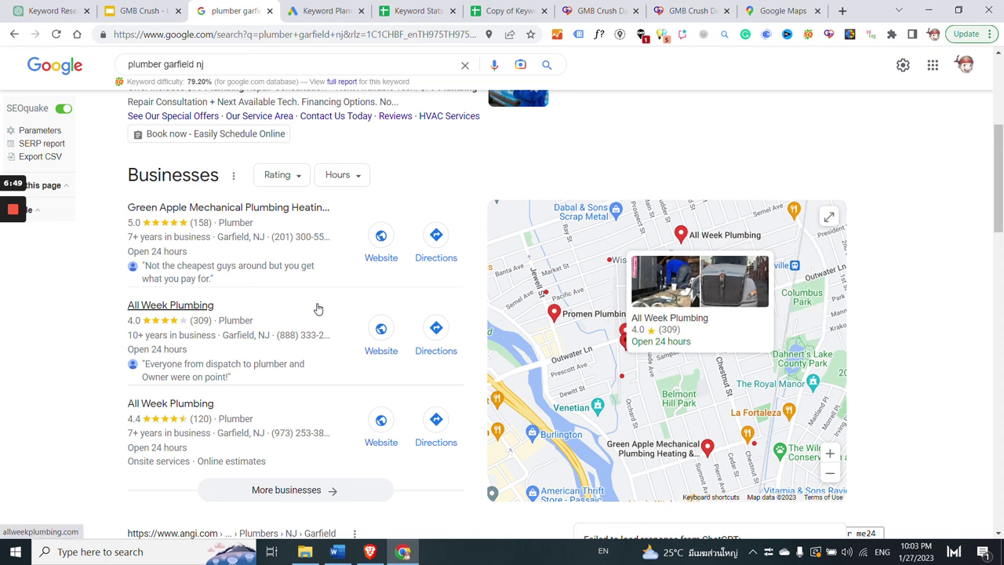
Copy the website link address of the second business listing, All Week Plumbing
right_click(382, 331)
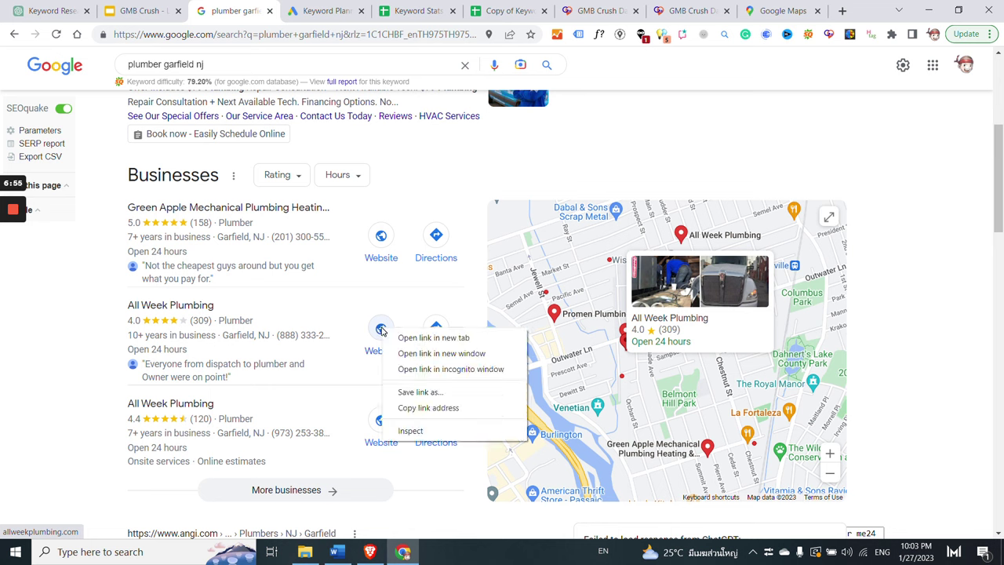
click(416, 408)
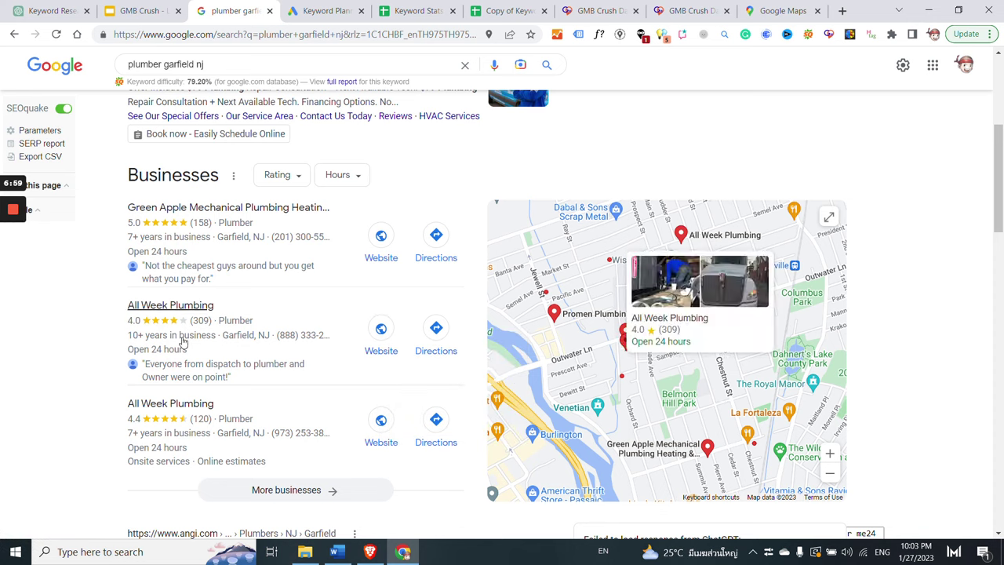
right_click(390, 335)
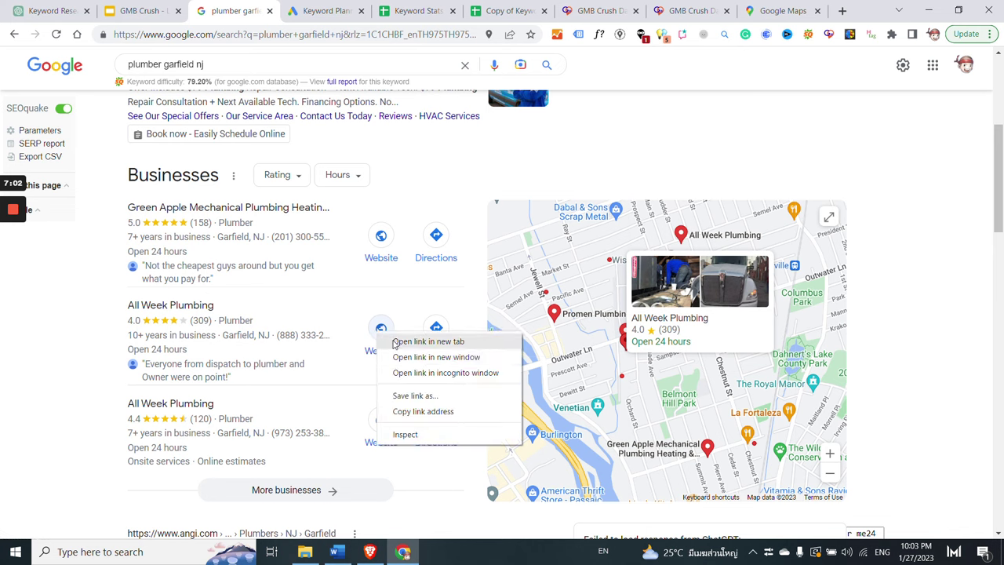
click(416, 410)
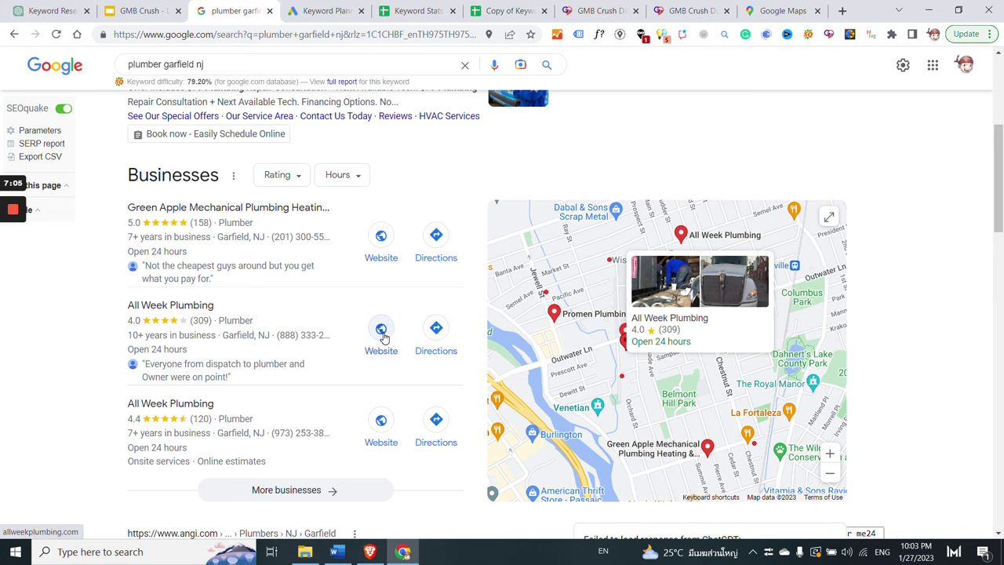
Switch to Google Ads and open the Keyword Planner
click(323, 10)
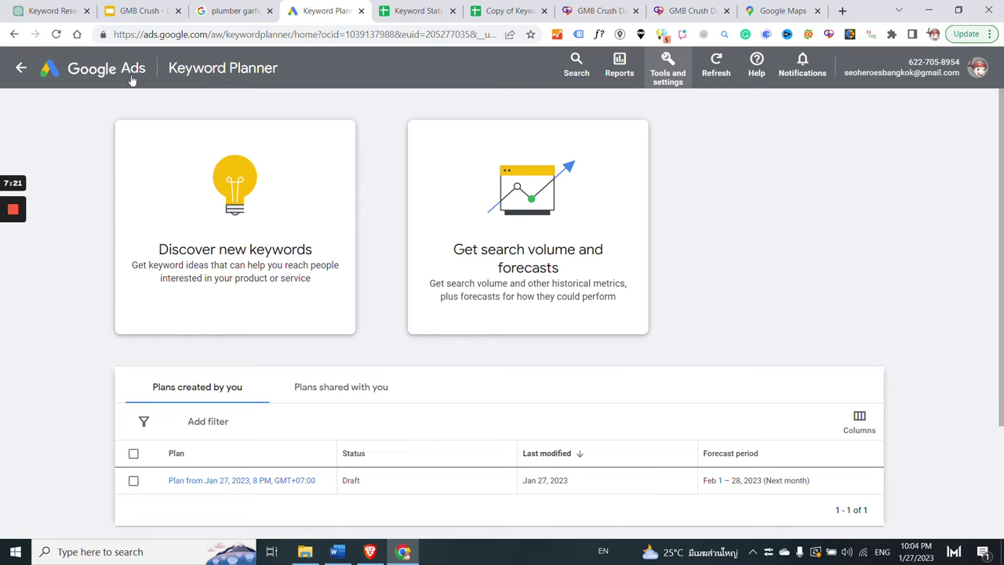
click(667, 66)
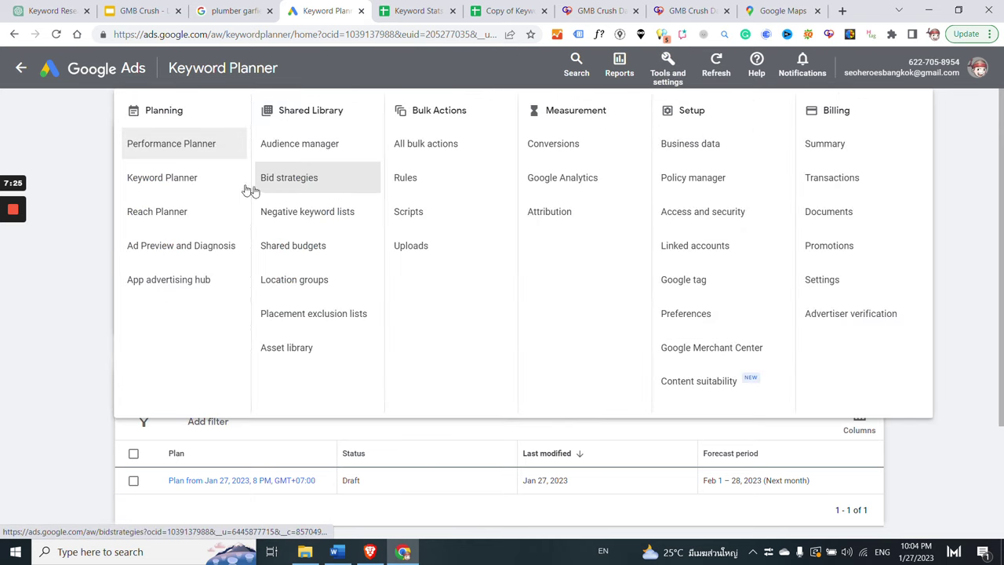
click(195, 185)
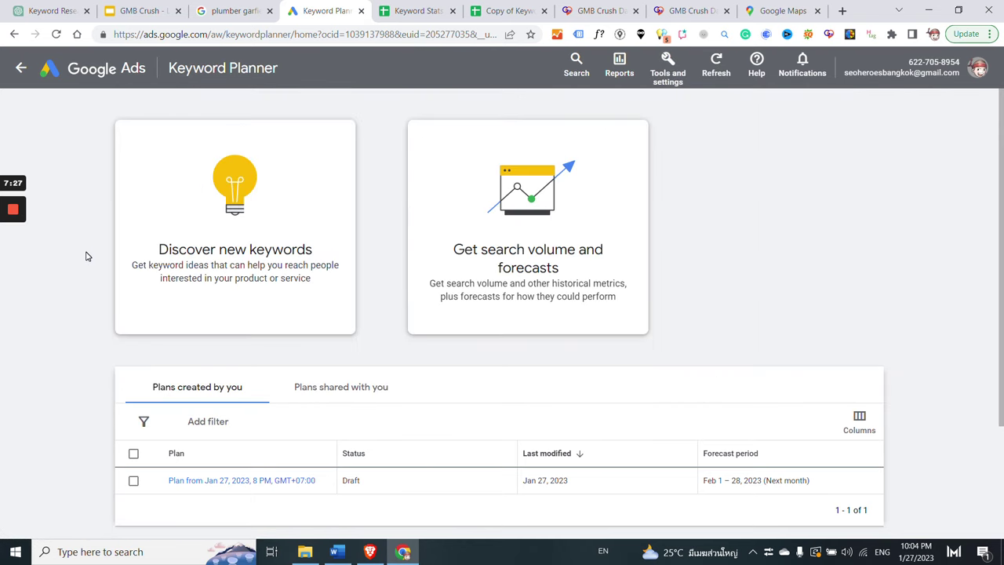
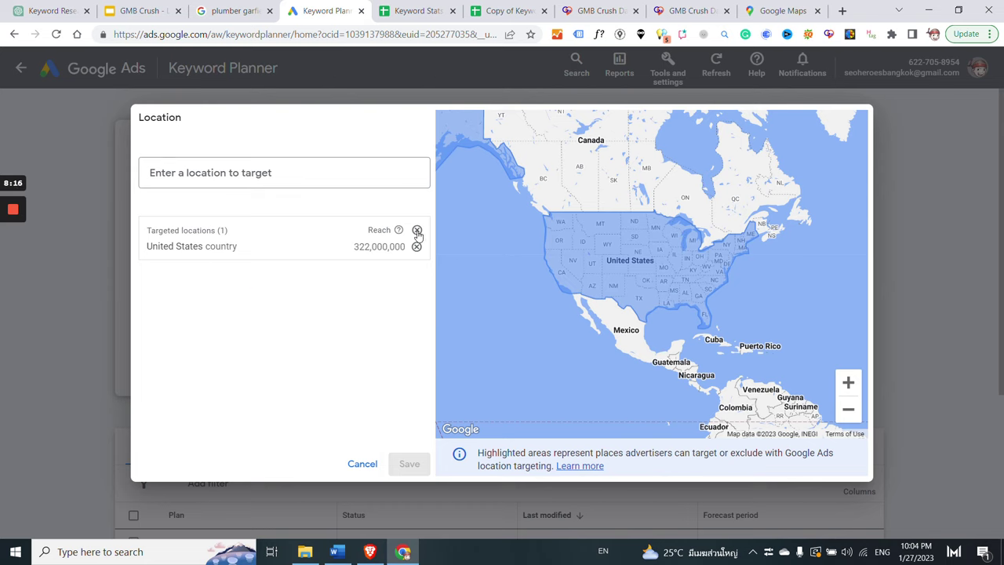
Replace the United States target with New Jersey, United States, and get keyword ideas for the entire allweekplumbing.com site
click(417, 231)
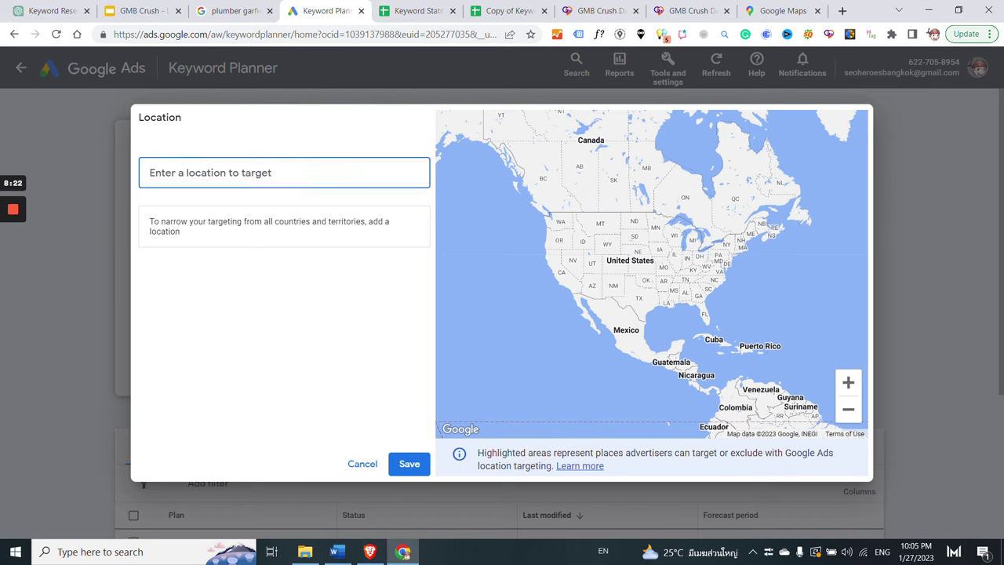
text(new jers)
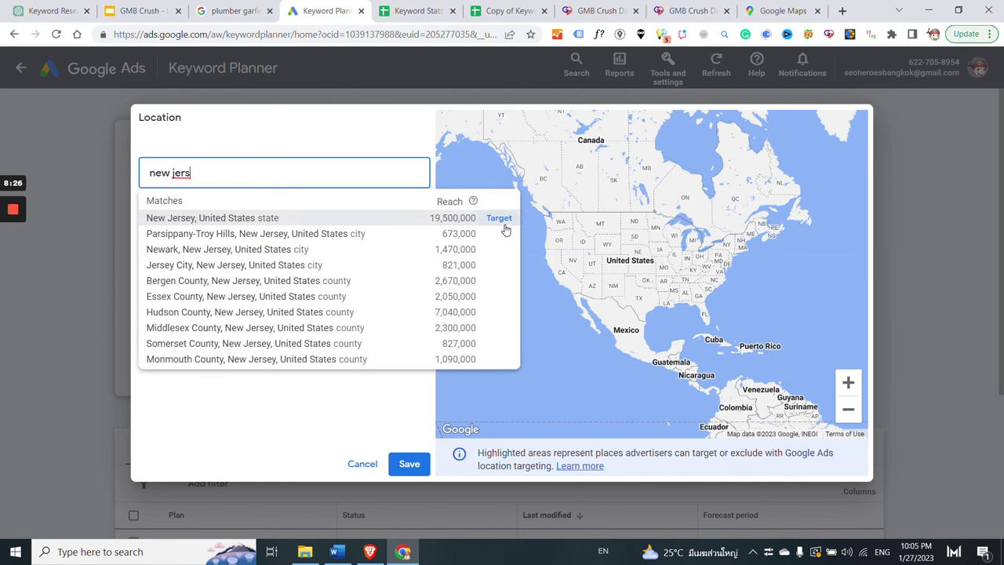
click(499, 219)
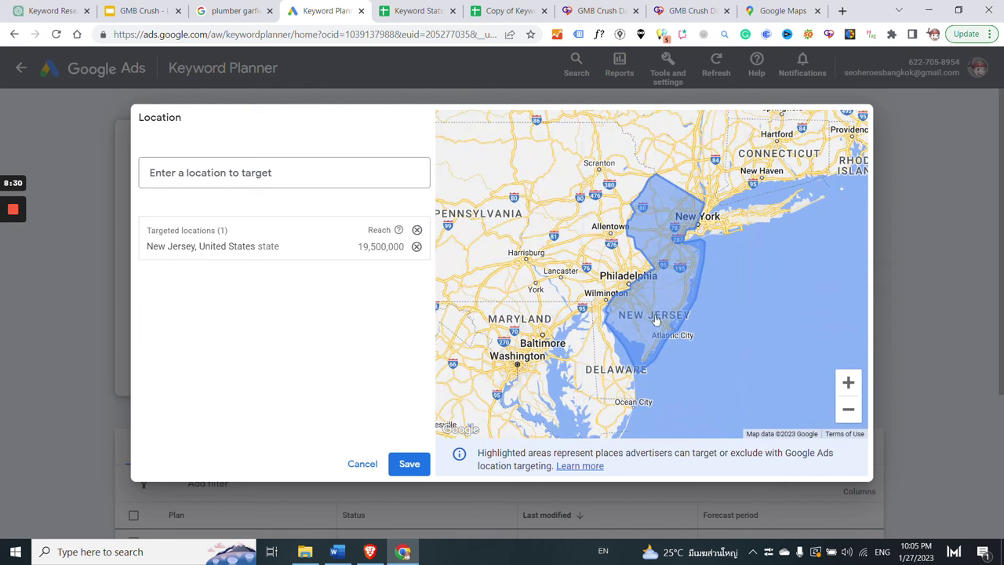
click(409, 464)
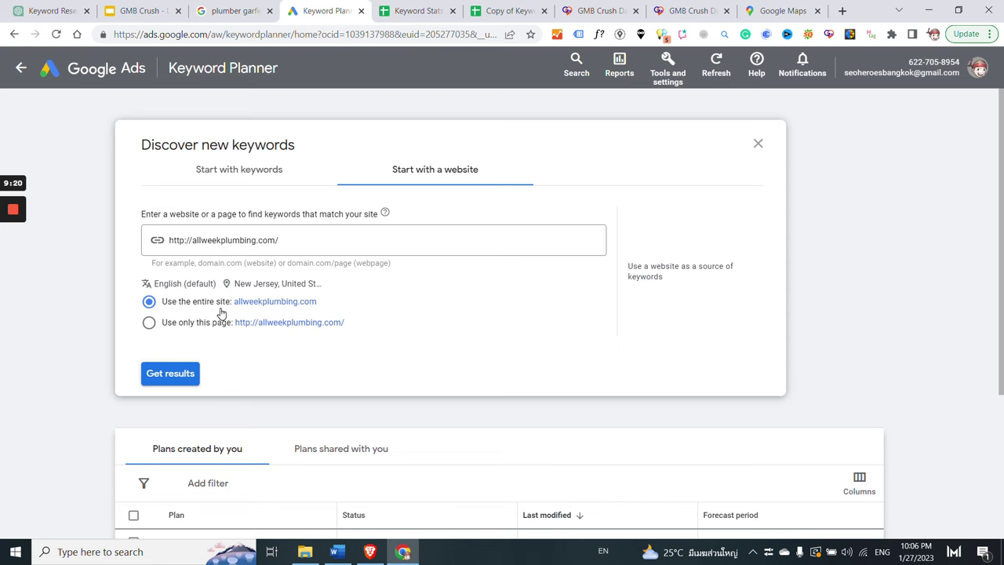
click(170, 374)
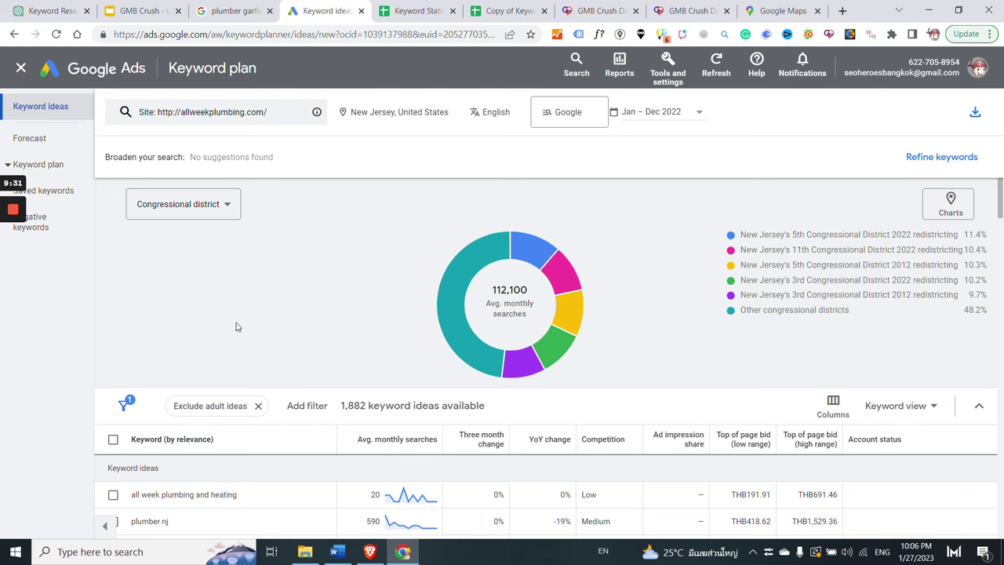
Try the Google and search partners network for the keyword ideas, and set it back to Google
click(568, 116)
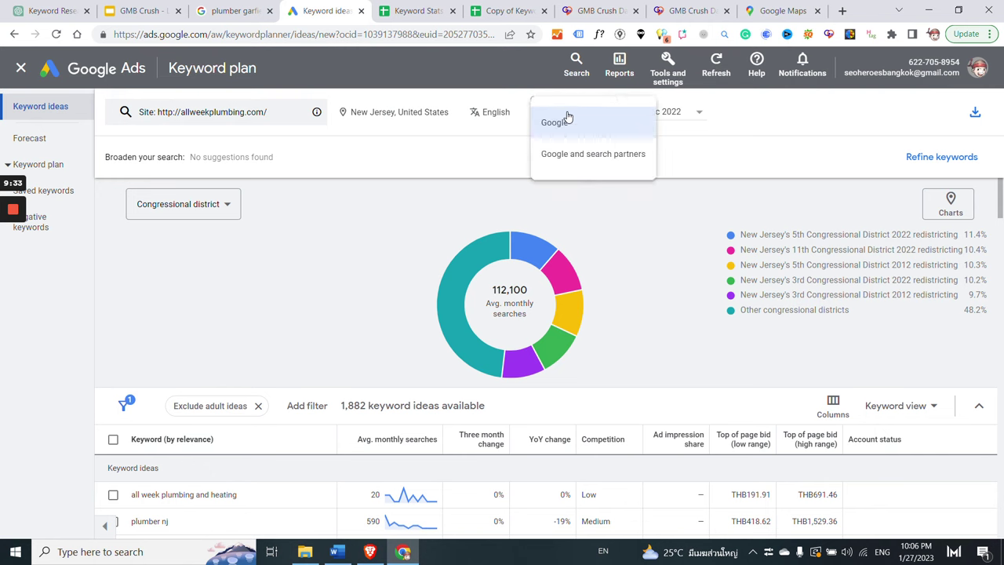
click(573, 157)
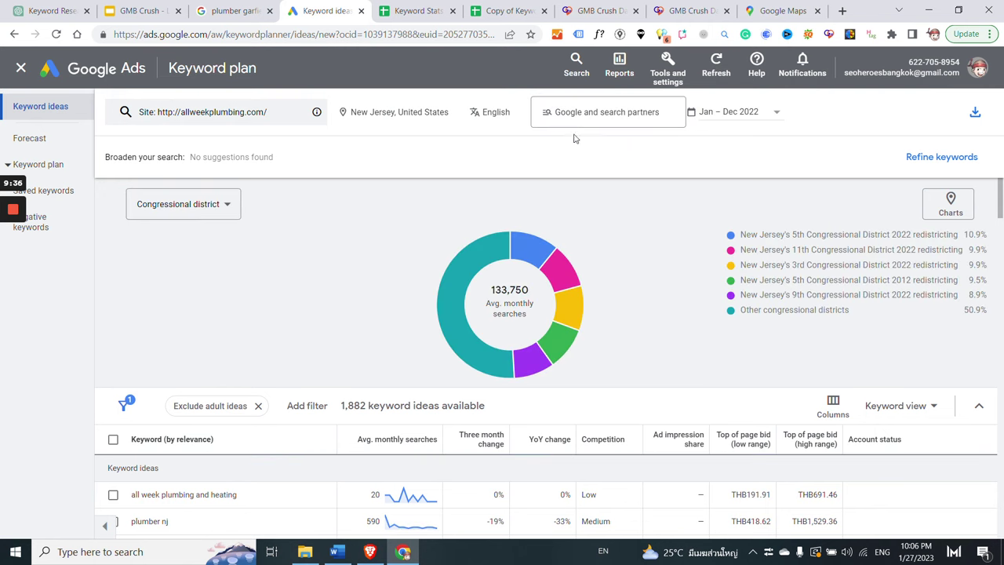
click(595, 120)
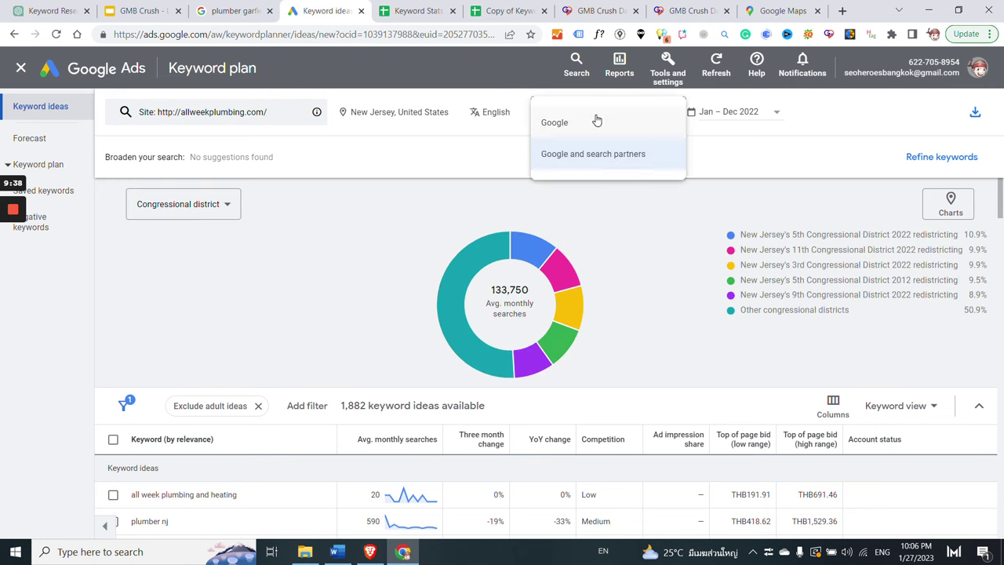
click(560, 125)
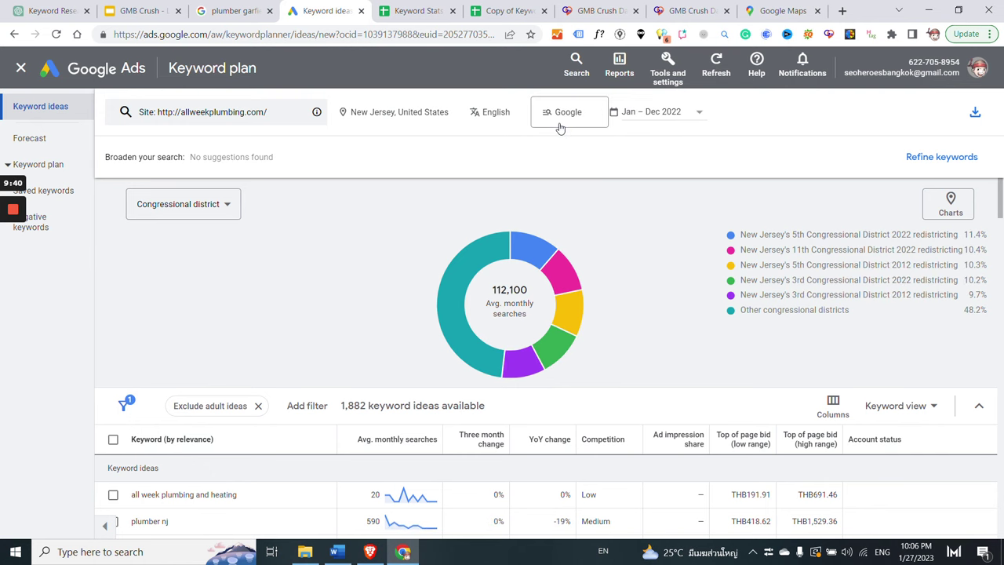
Set the keyword data's date range to last month and show the search volume chart as a breakdown by platforms
click(646, 117)
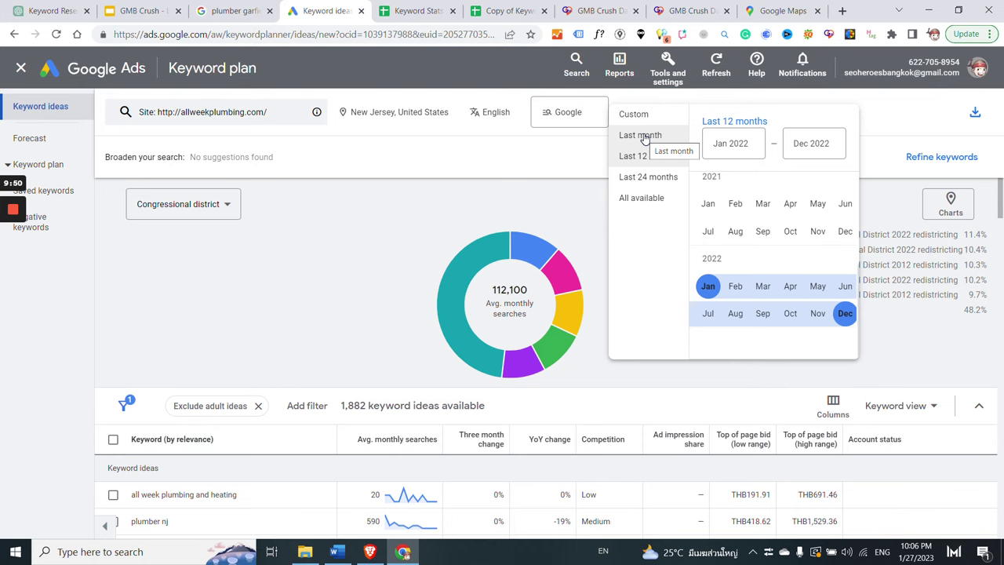
click(644, 137)
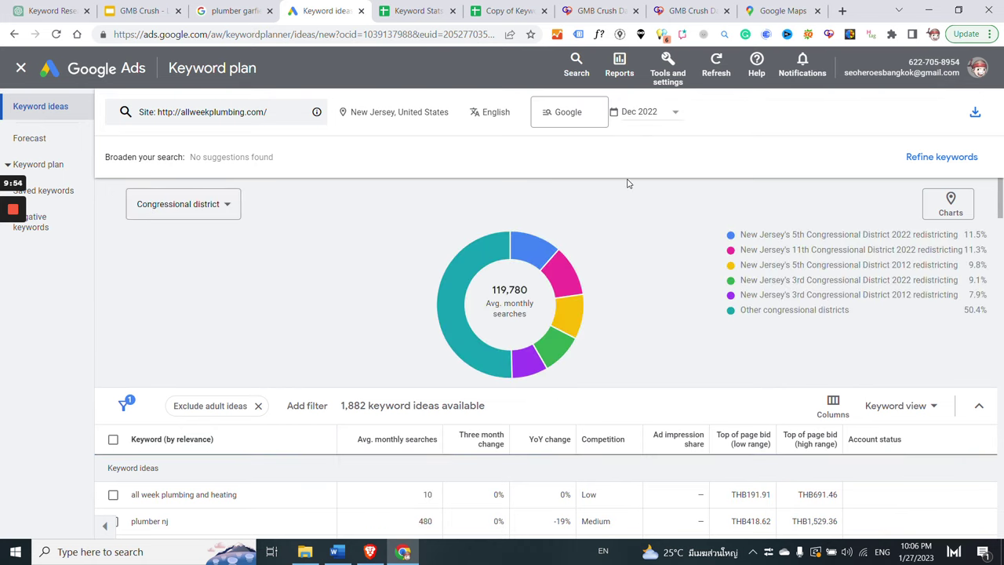
click(955, 204)
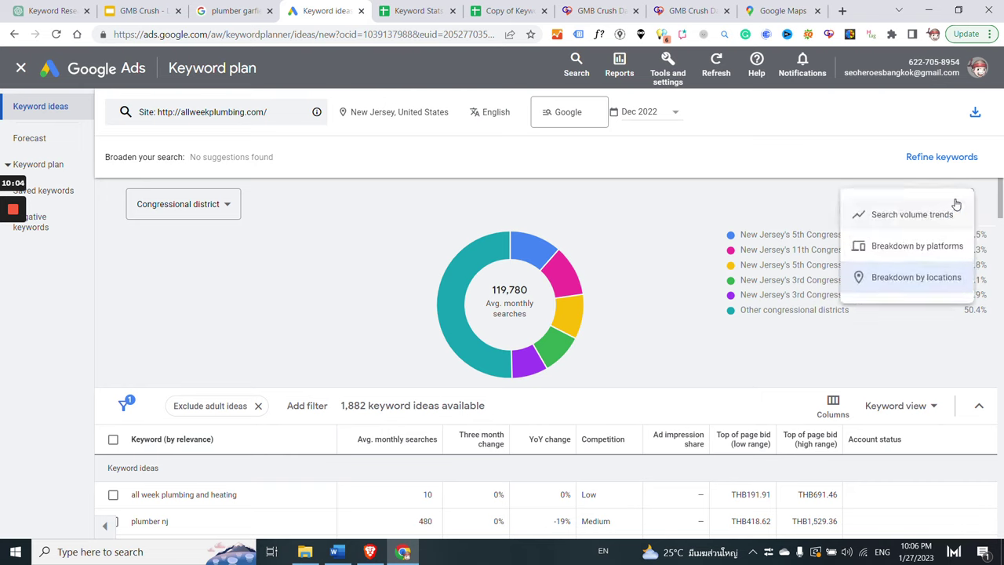
click(901, 254)
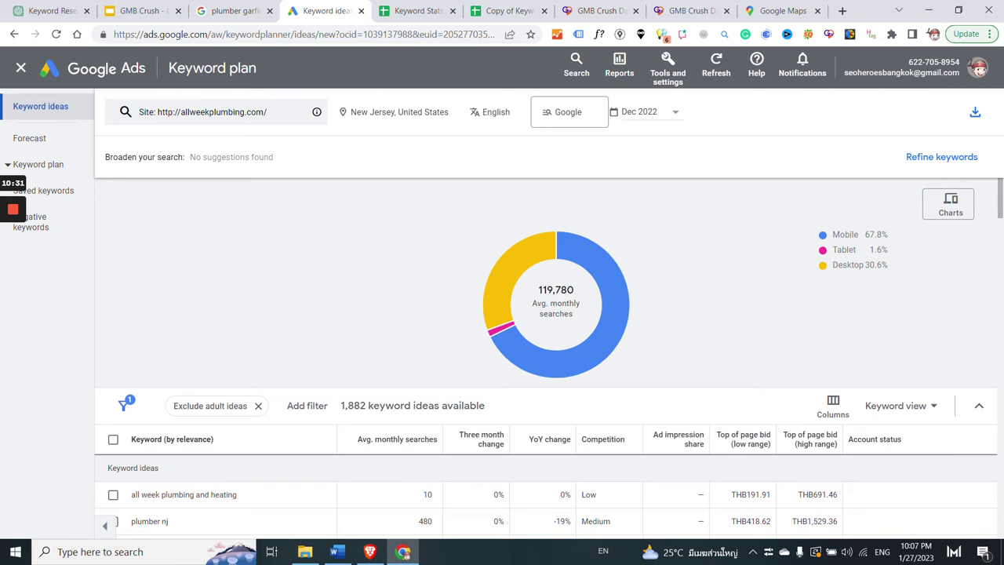
Switch the chart back to the breakdown by locations, viewing it by city and finally by county
click(959, 211)
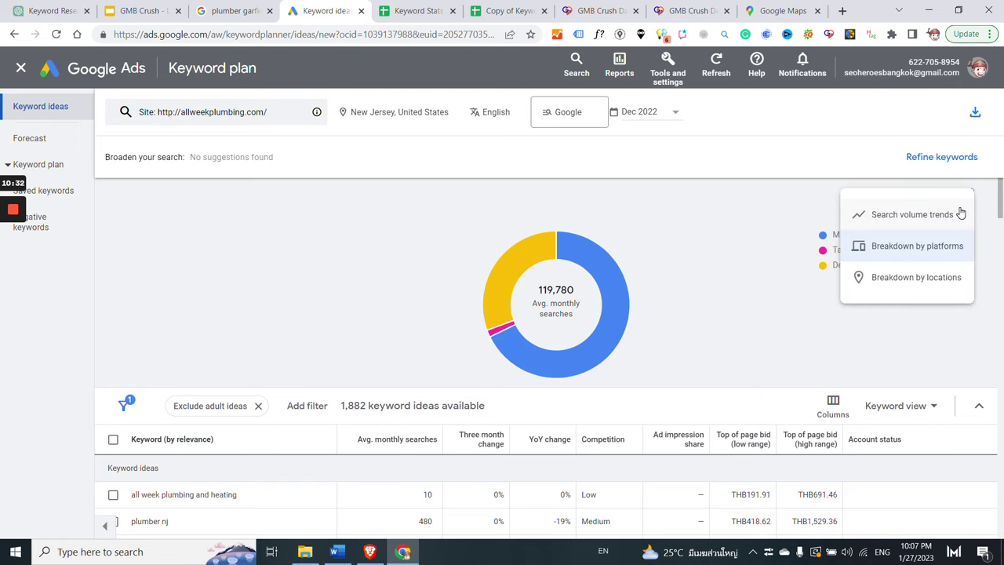
click(915, 281)
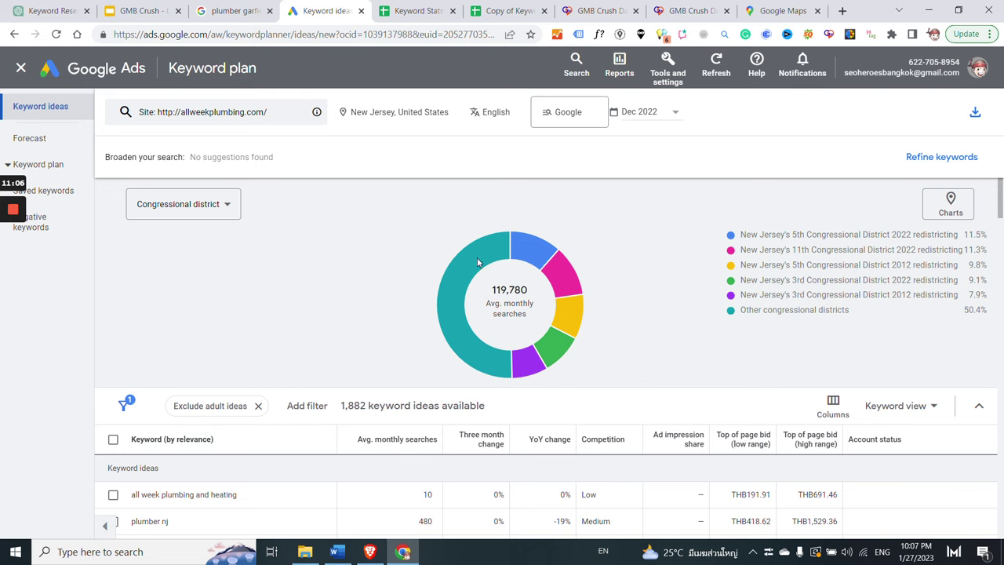
click(215, 206)
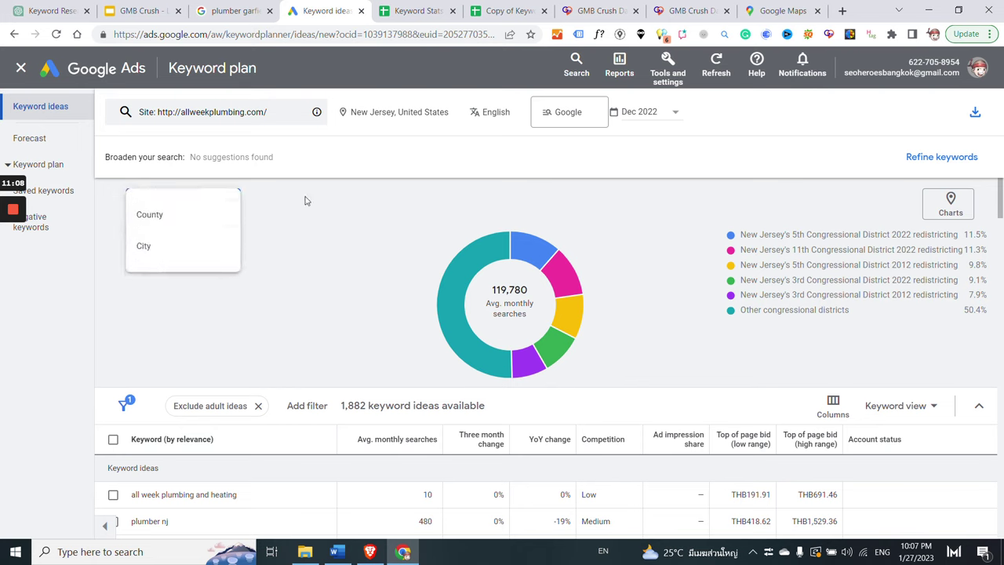
click(949, 214)
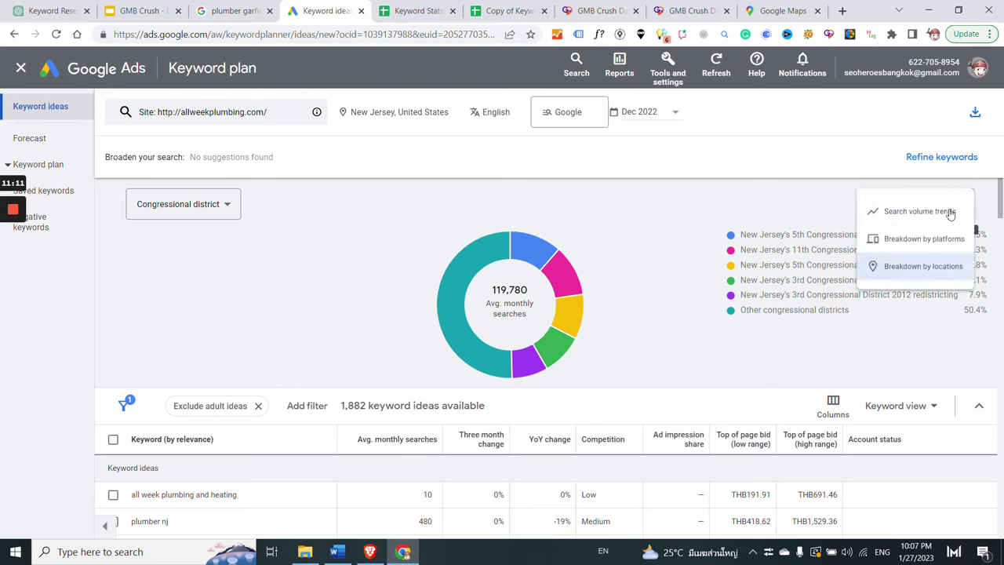
click(223, 207)
click(143, 246)
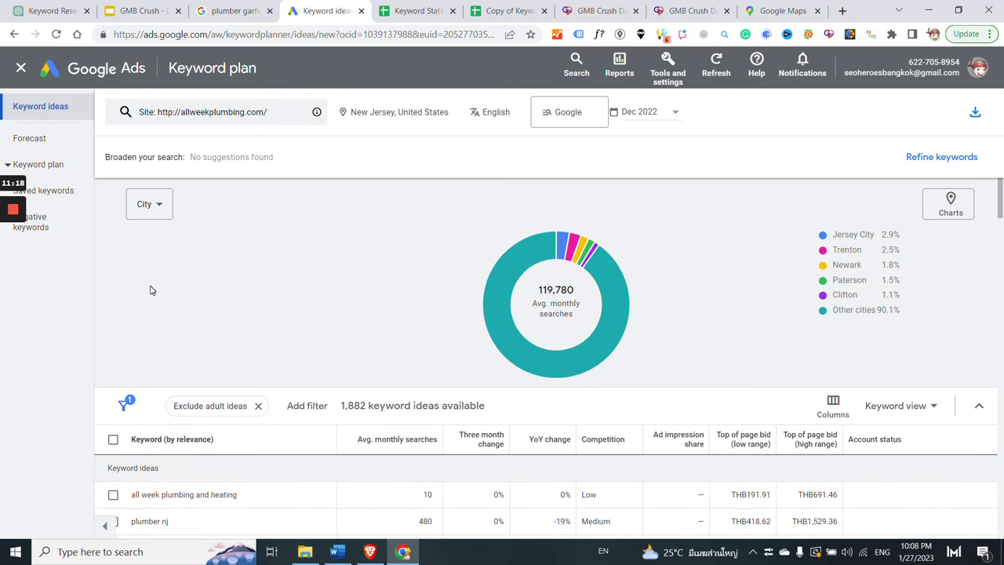
click(157, 209)
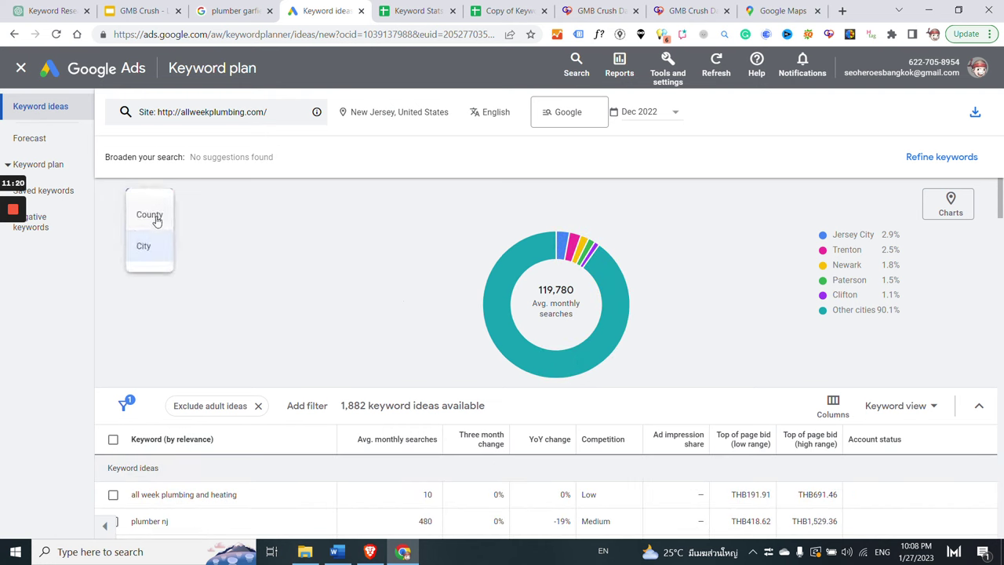
click(155, 214)
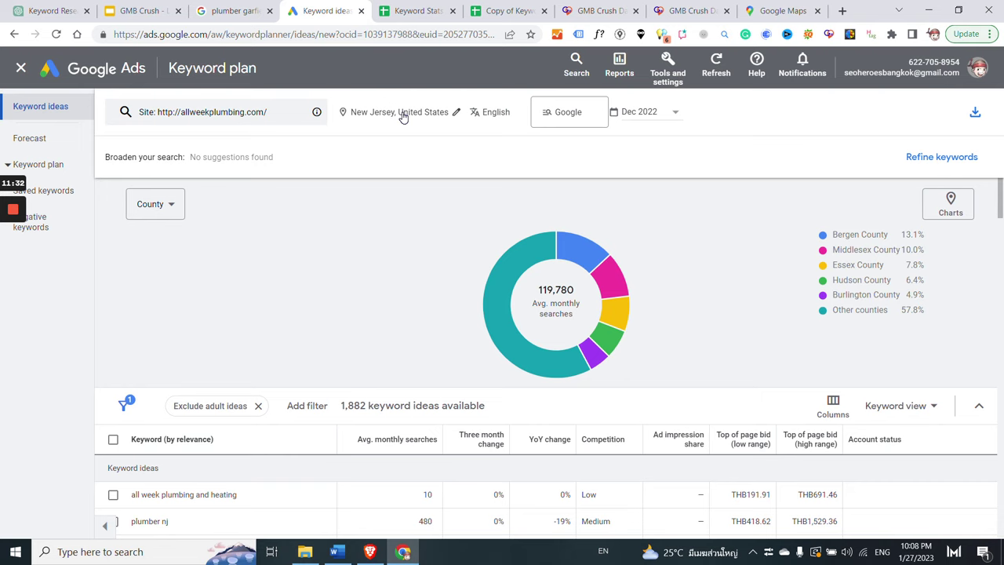
click(169, 208)
click(243, 212)
click(951, 205)
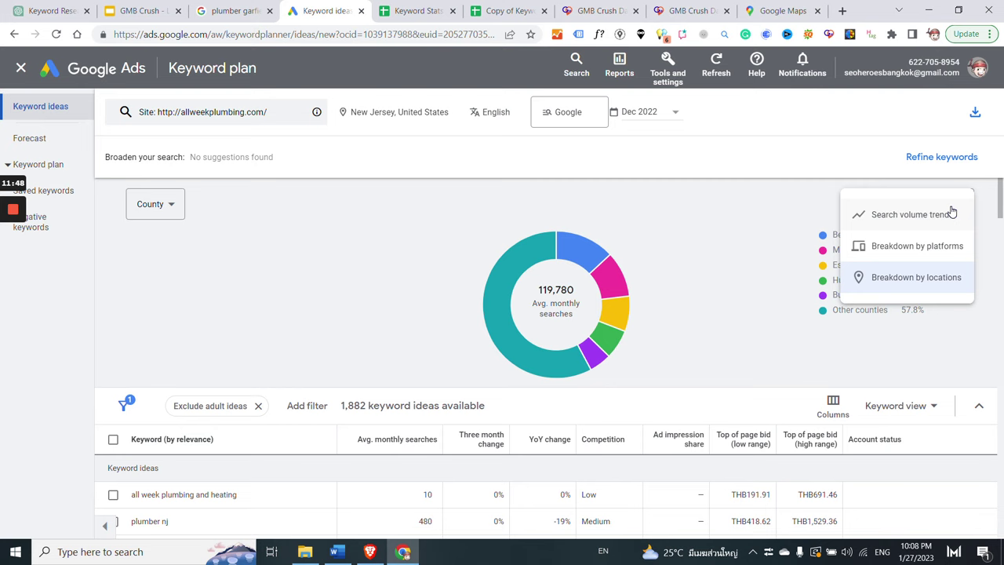
click(712, 280)
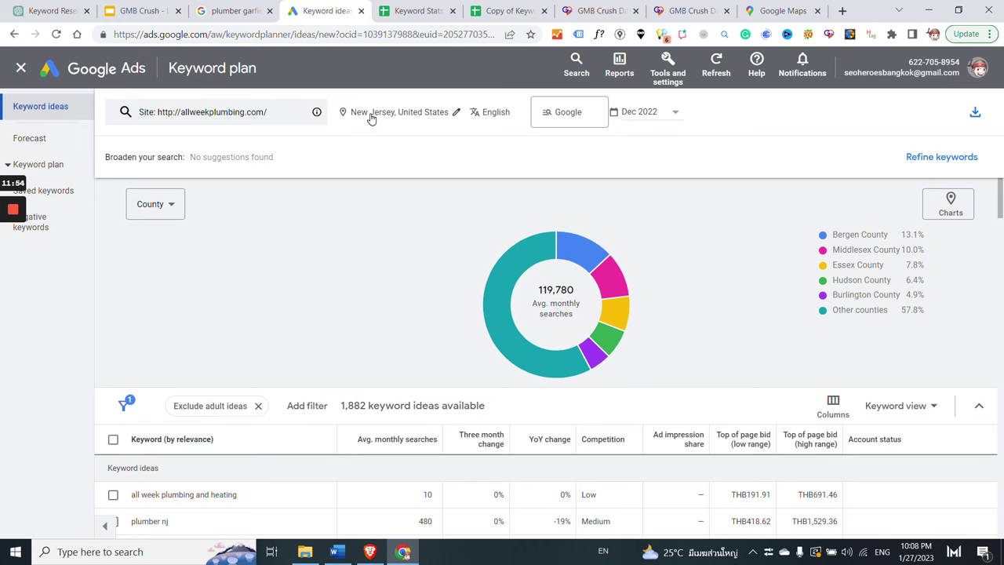
click(456, 115)
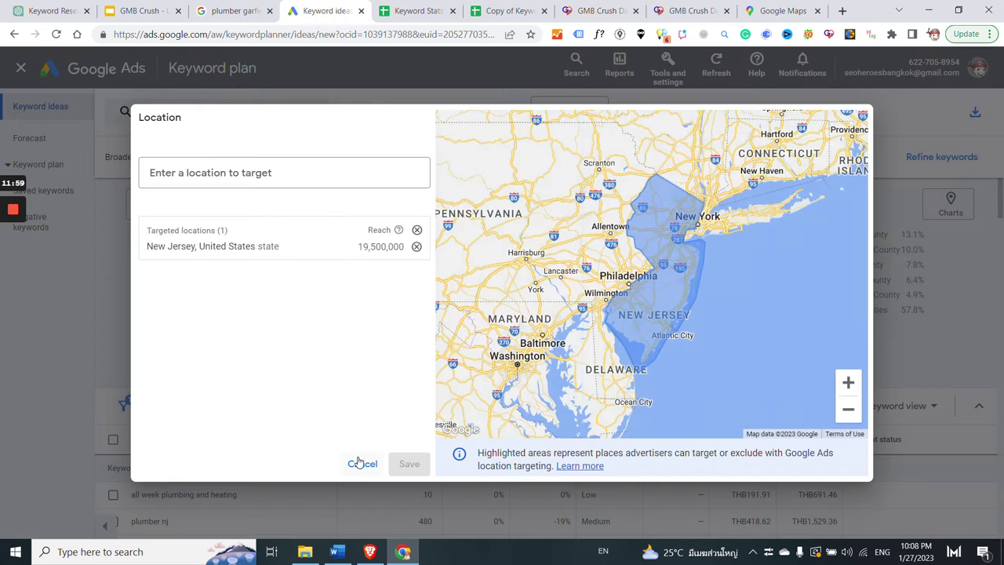
click(359, 466)
Examine the keyword ideas table's columns for monthly searches, three month change, YoY change, competition, and low and high top of page bids
scroll(380, 267, down, 1)
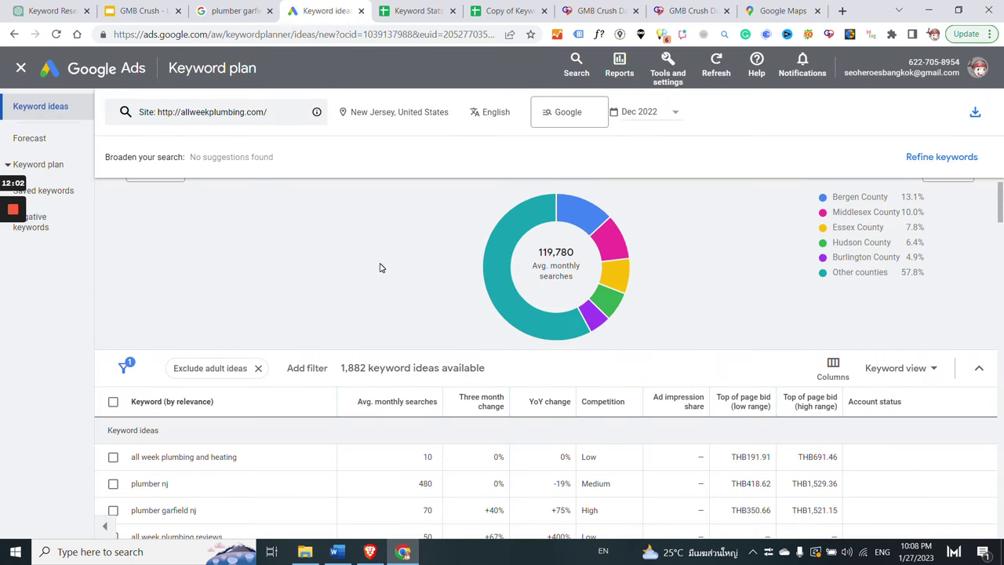
scroll(381, 268, down, 1)
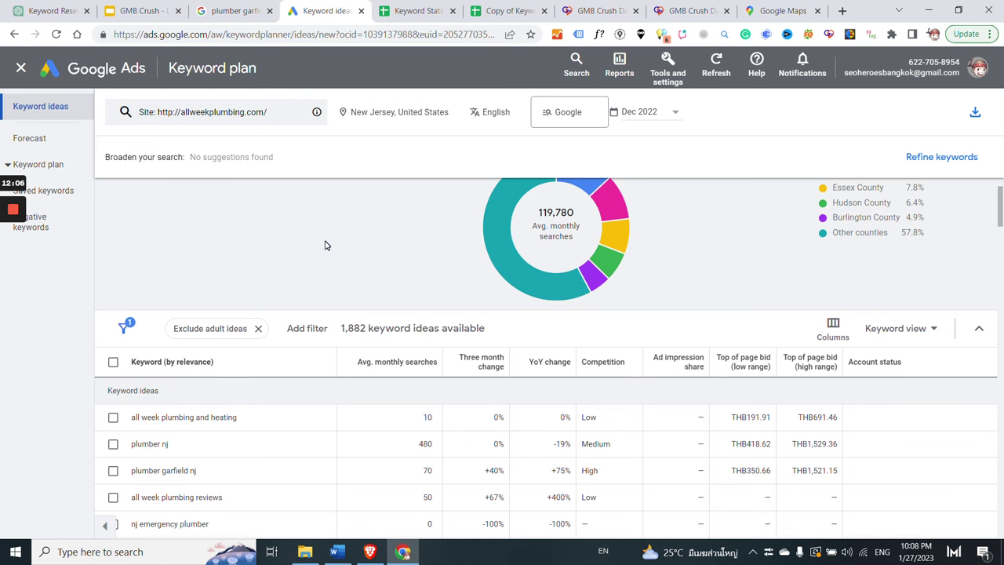
scroll(326, 246, down, 3)
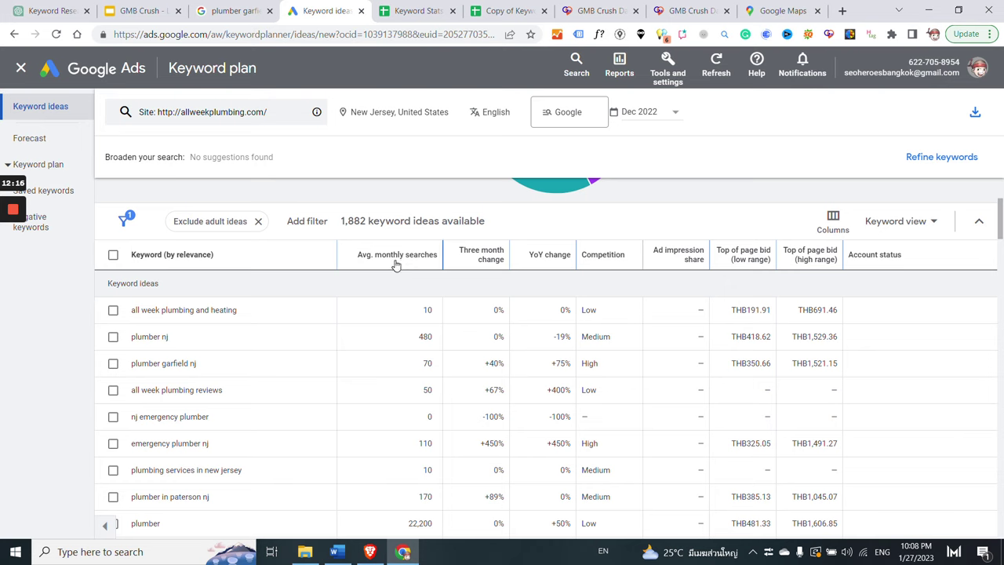
mouse_move(467, 267)
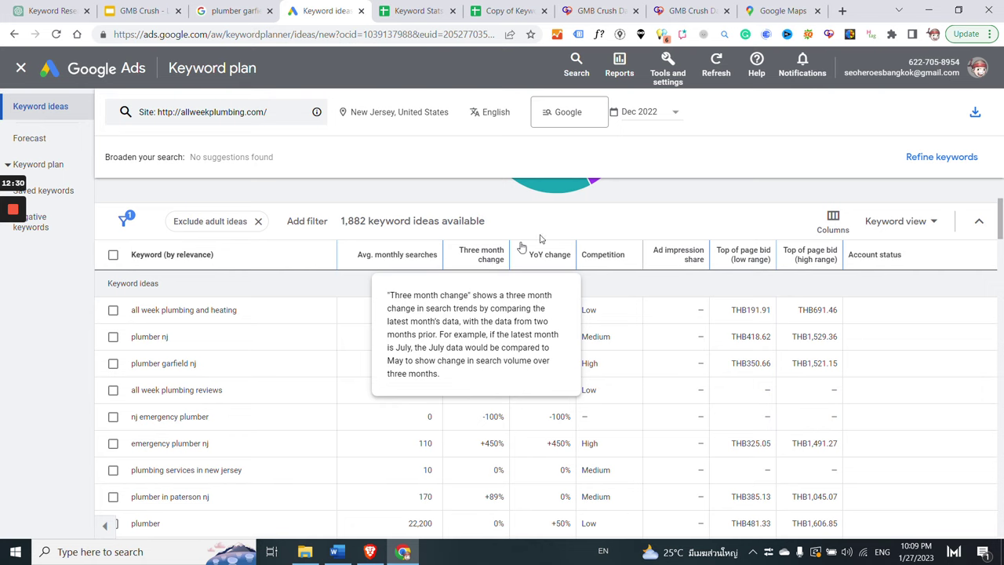
mouse_move(558, 257)
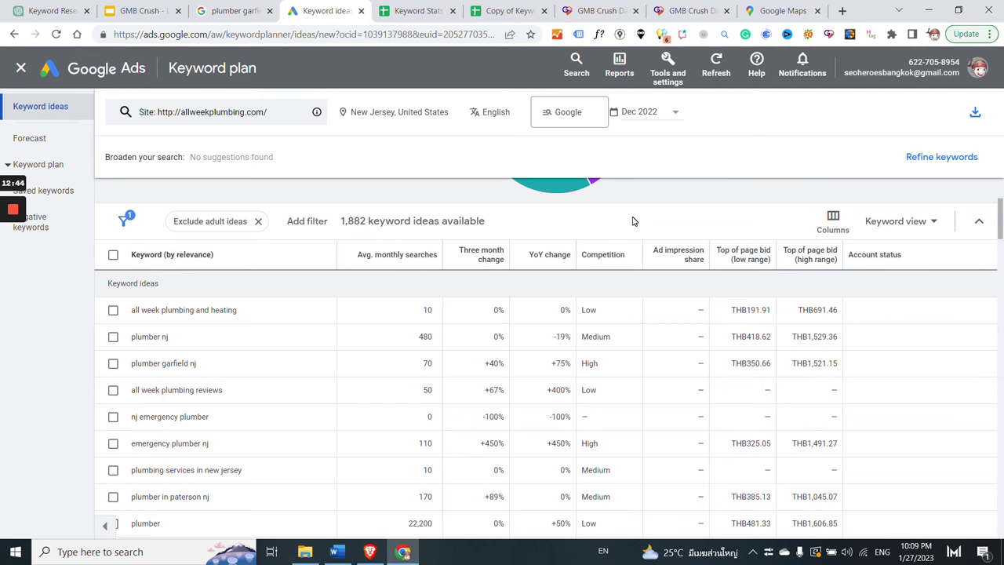
mouse_move(613, 259)
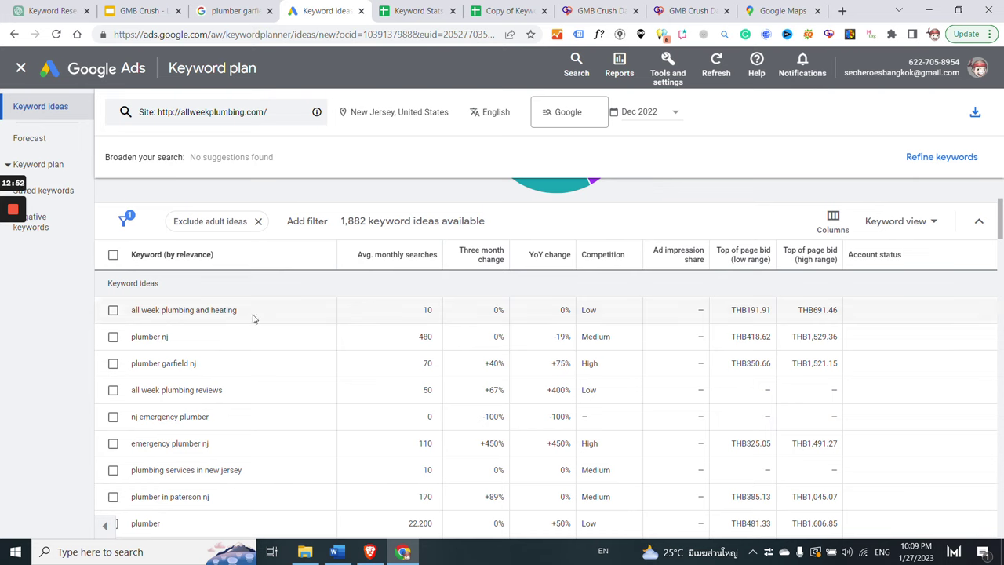
mouse_move(743, 261)
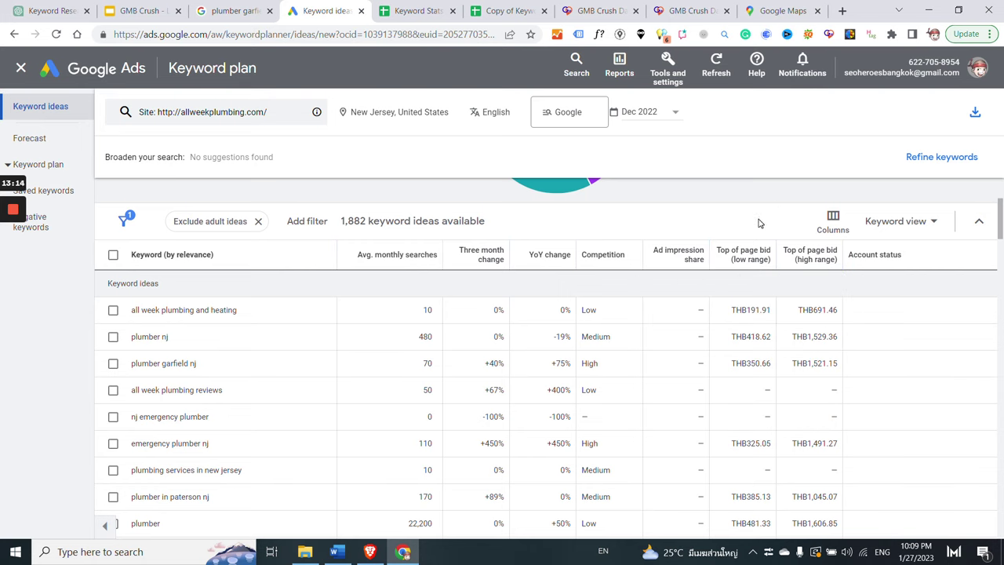
mouse_move(826, 261)
Look through the keyword ideas, select "plumber fairfield nj" to highlight its row, and clear the selection
scroll(643, 219, down, 1)
scroll(594, 284, down, 2)
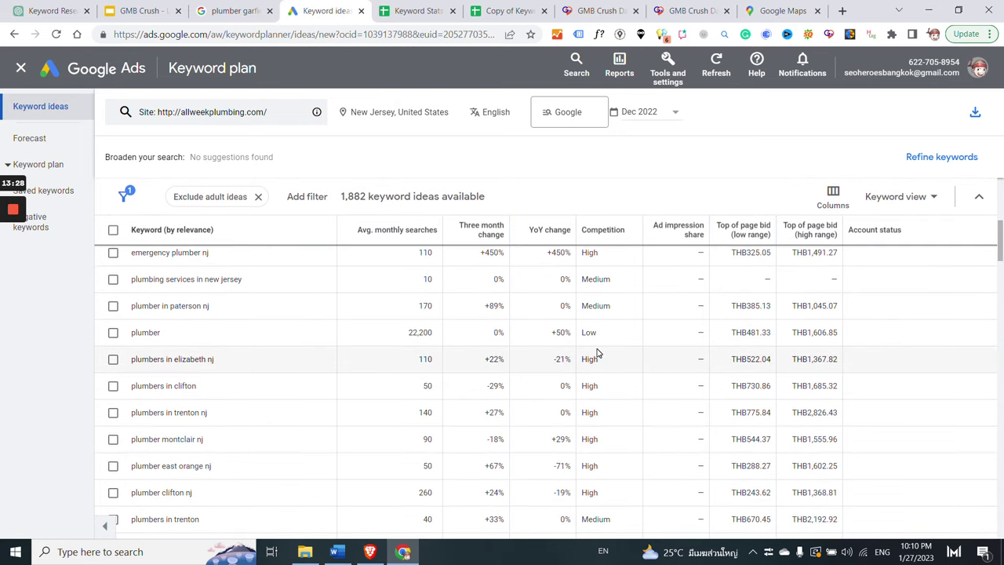
scroll(597, 354, down, 3)
scroll(597, 354, down, 3)
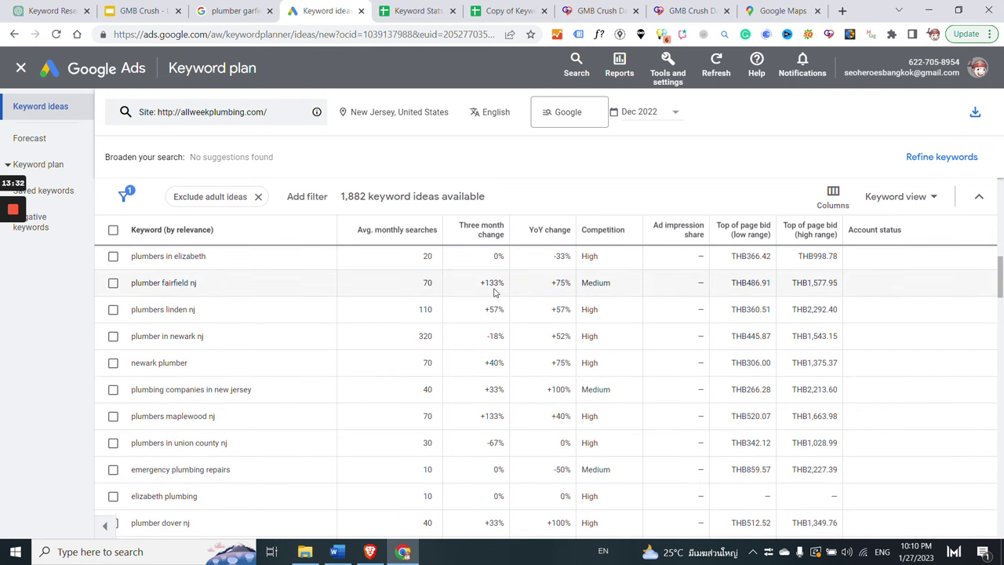
click(113, 283)
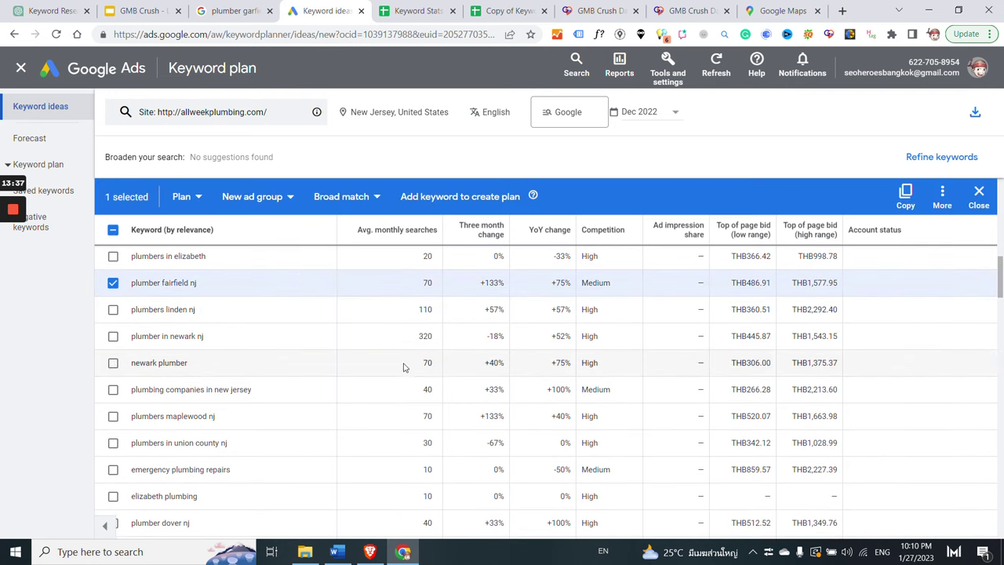
scroll(363, 368, up, 1)
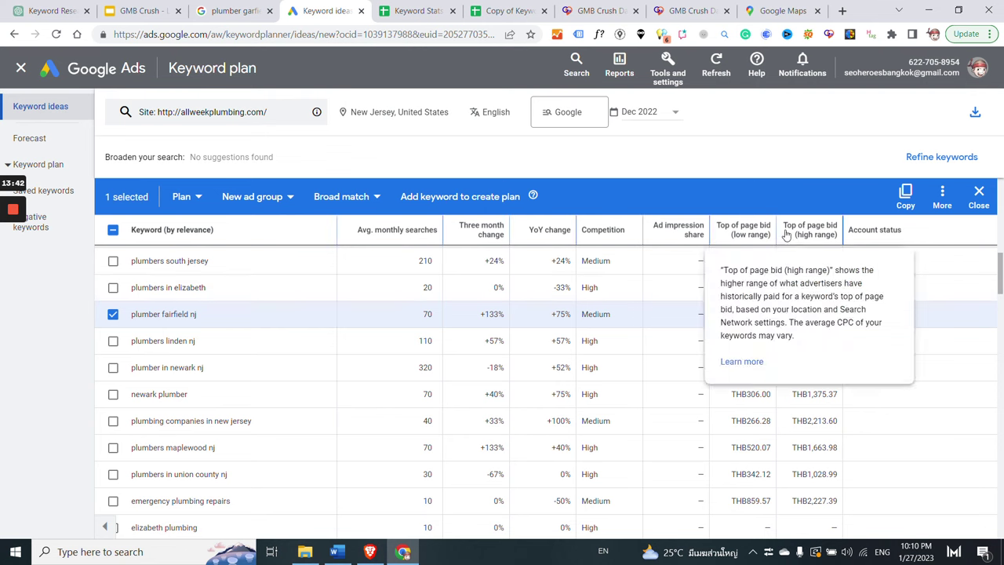
click(113, 313)
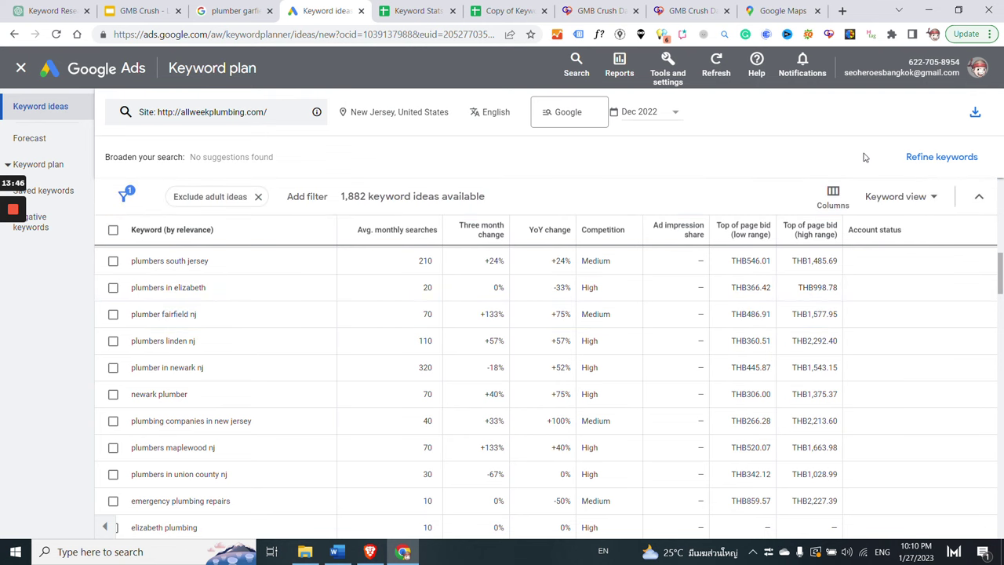
View the download formats for the keyword ideas and switch to the Keyword Stats 2023-01-27 at 20_15_12 spreadsheet in Google Sheets
click(977, 117)
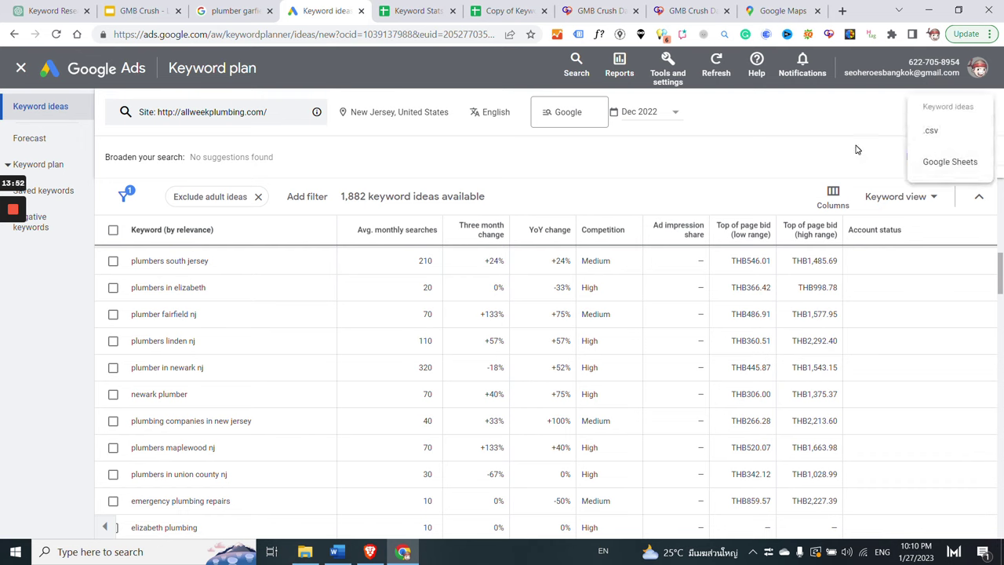
click(780, 157)
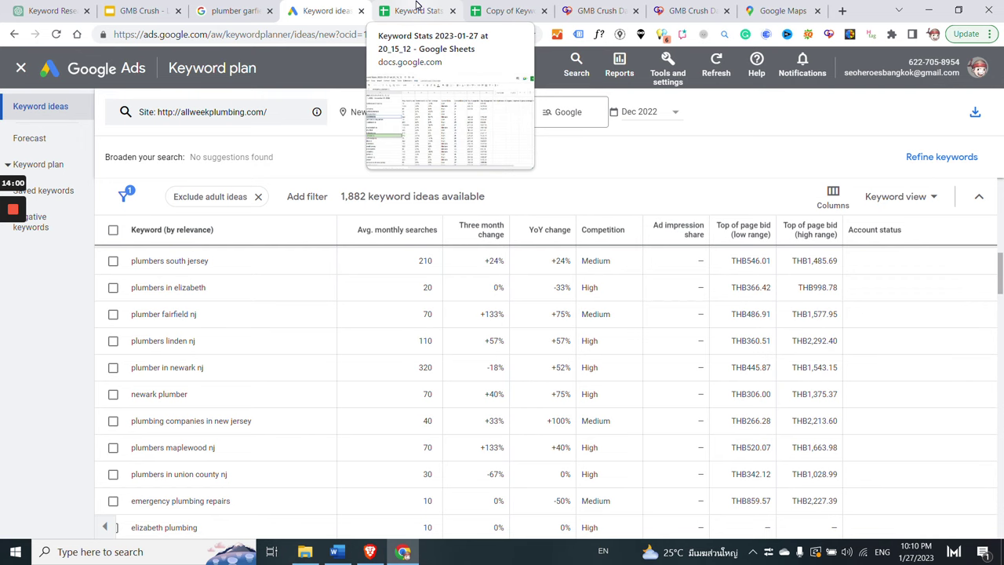
click(416, 10)
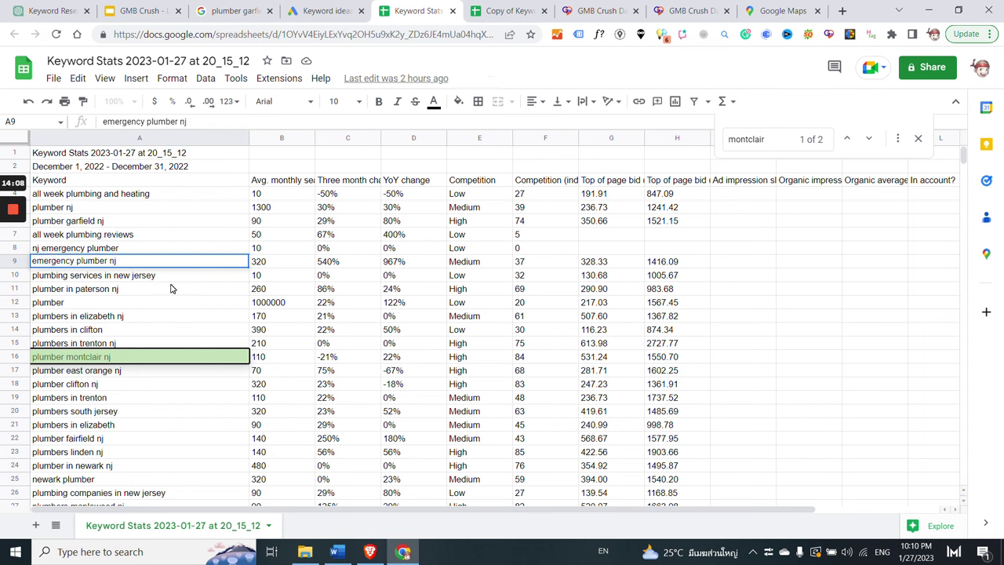
Review the local plumber keywords and their statistics in the exported spreadsheet, from "plumber" and "plumbers in elizabeth nj" downward
click(137, 303)
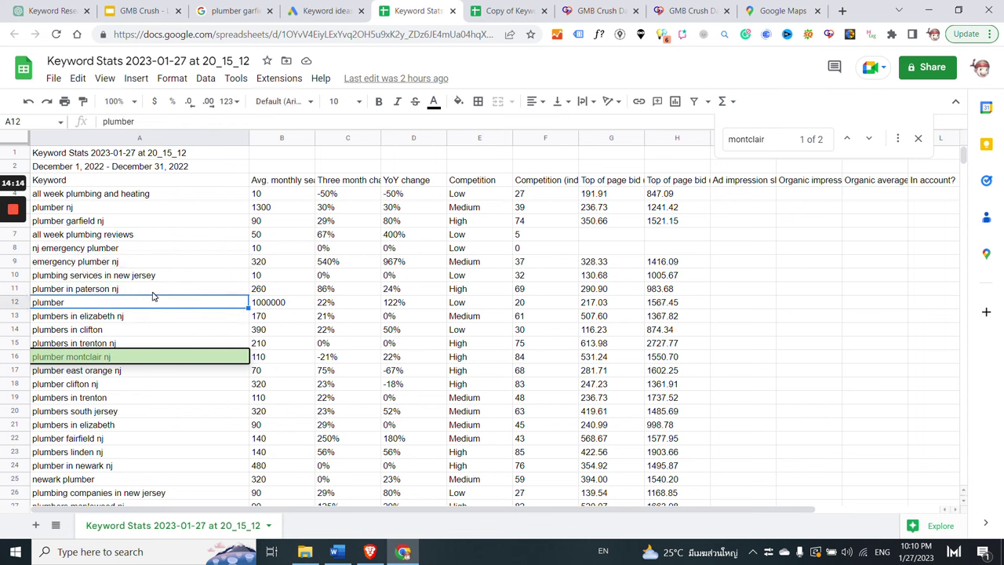
click(109, 321)
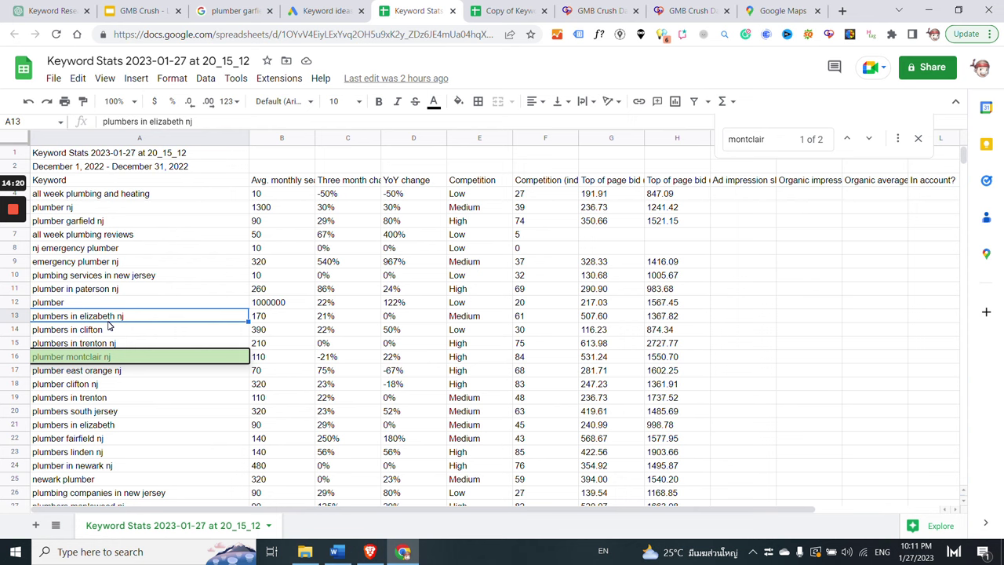
scroll(109, 326, down, 5)
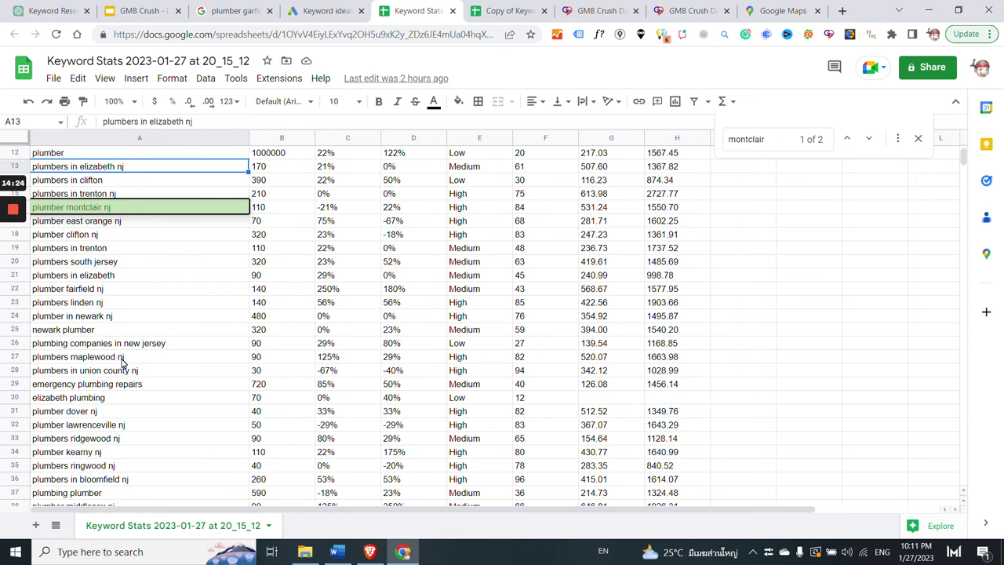
scroll(121, 363, down, 2)
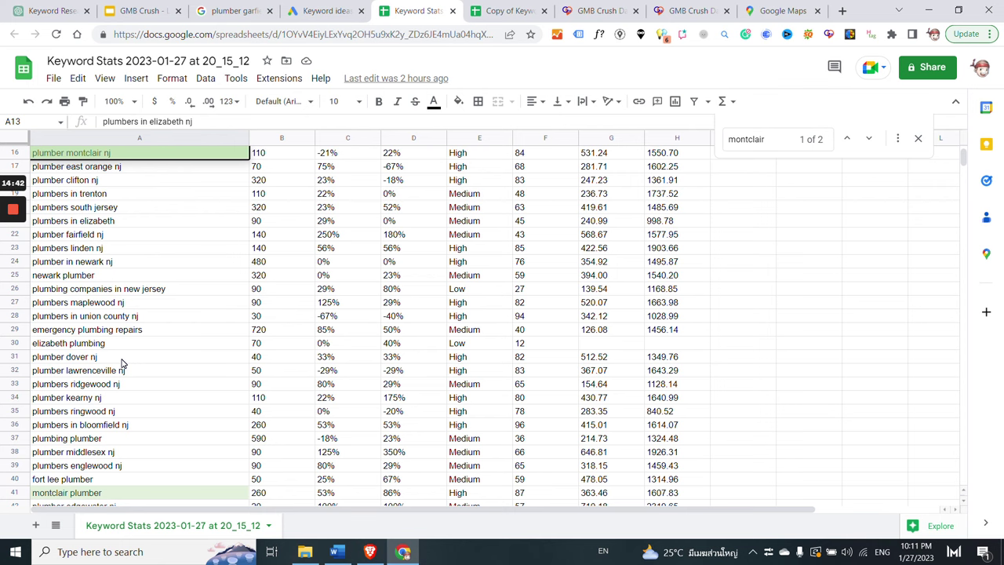
Switch to the Copy of Keyword Stats 2023-01-27 at 20_15_12 spreadsheet and show its first rows
click(55, 82)
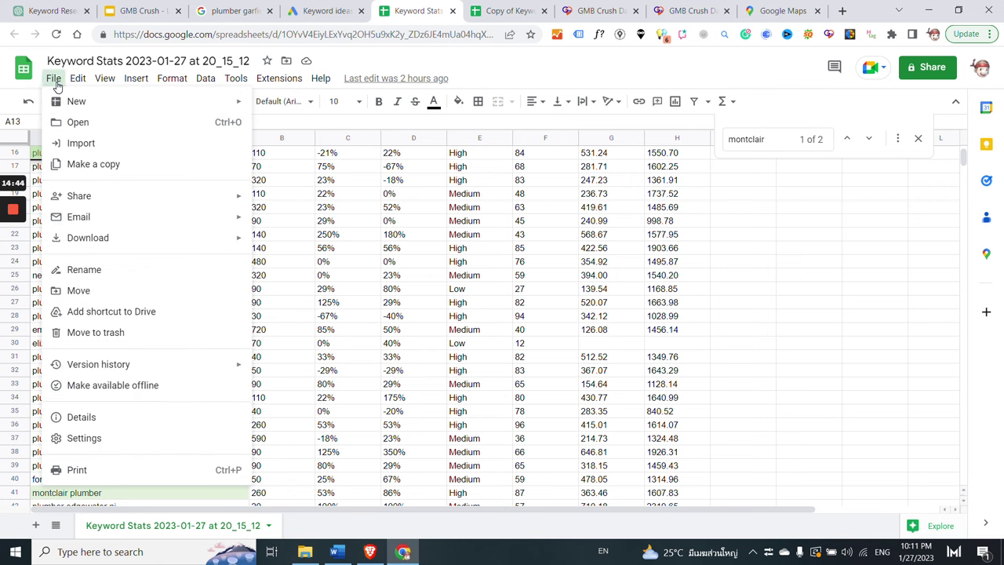
click(497, 6)
scroll(213, 252, up, 10)
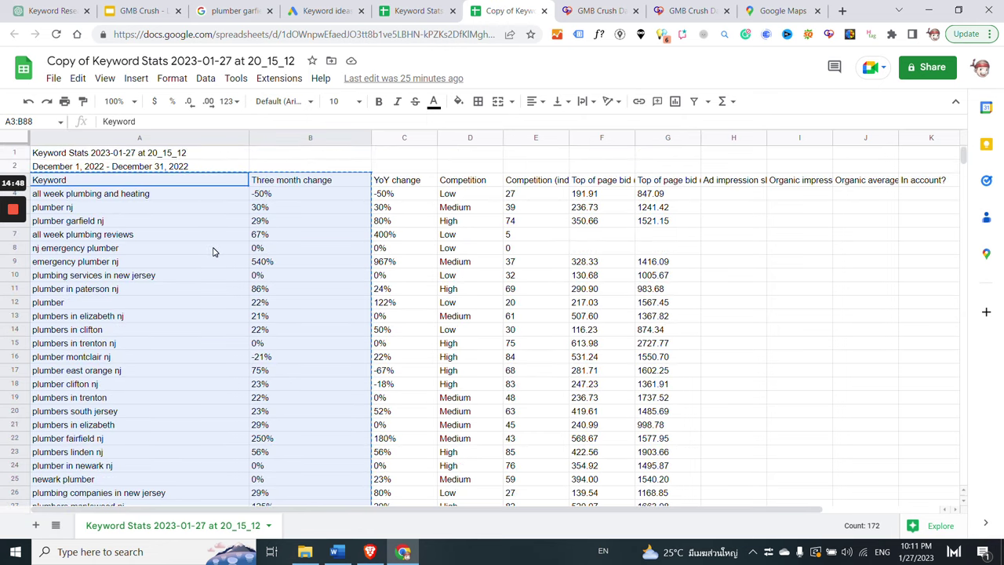
Select the Keyword and Three month change columns from their headers down to "plumber closter nj", and switch to the keyword research chat in ChatGPT
click(157, 206)
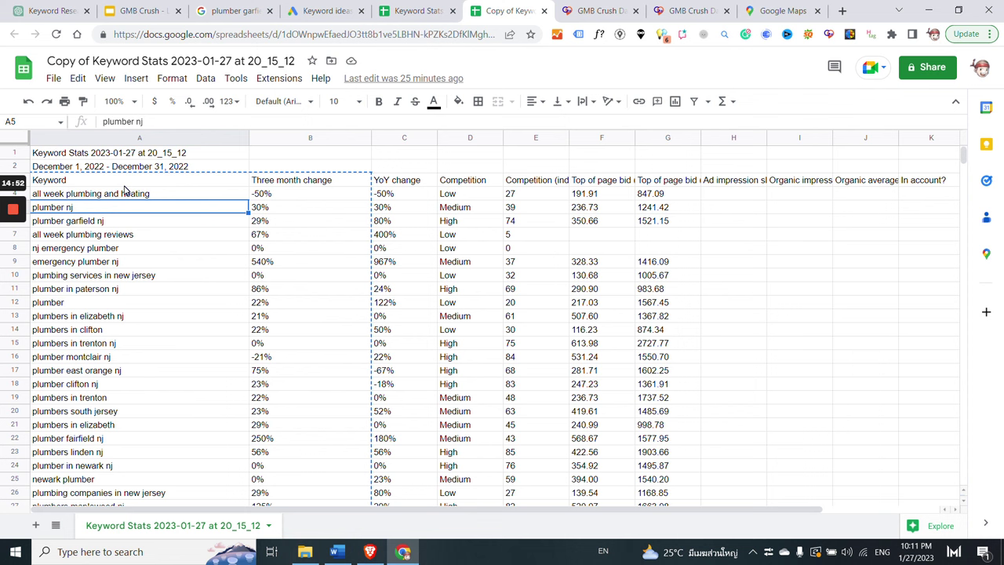
drag(125, 186, 291, 455)
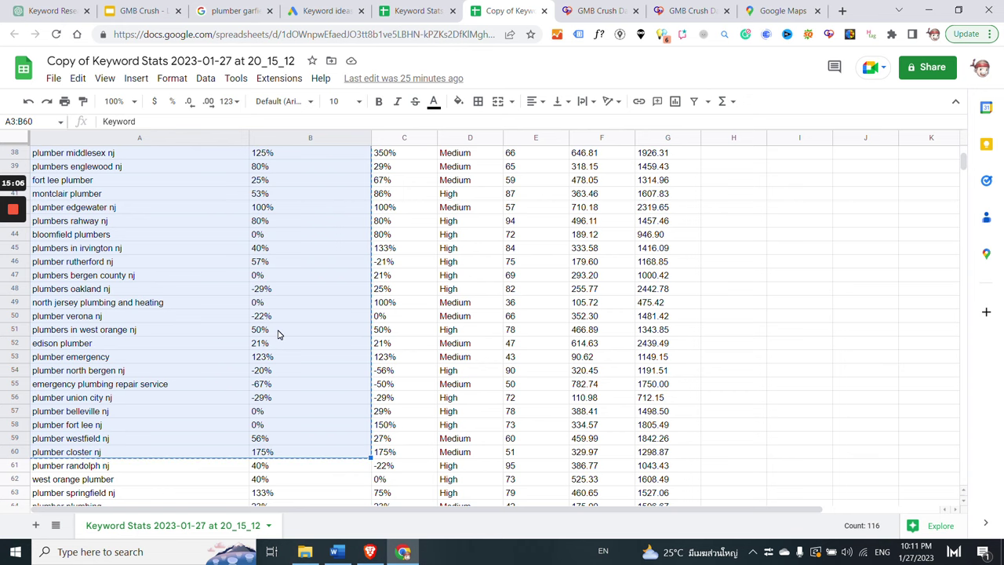
click(75, 5)
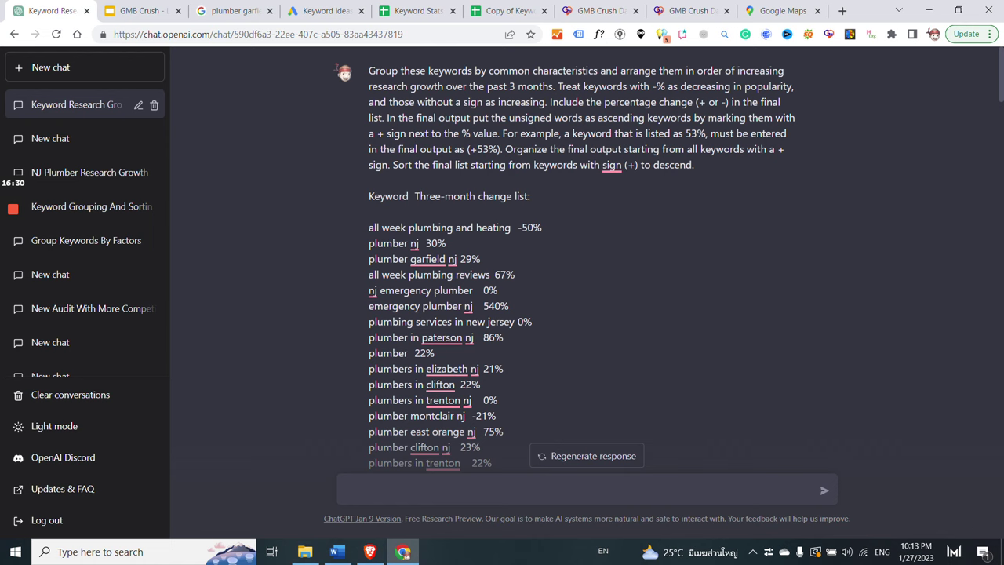
Read through the grouping prompt and its pasted list of keywords with three-month changes
scroll(584, 259, down, 2)
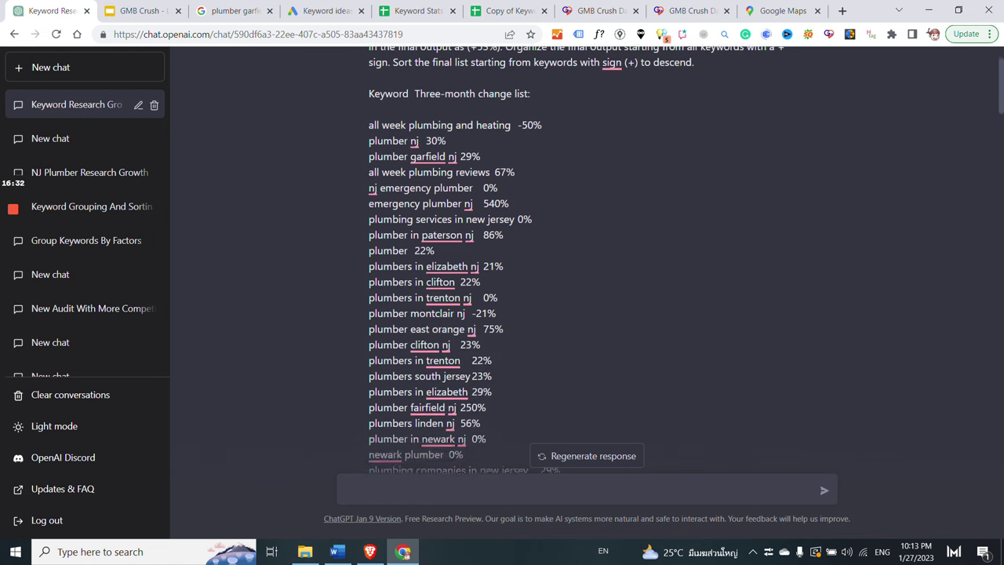
scroll(585, 259, up, 1)
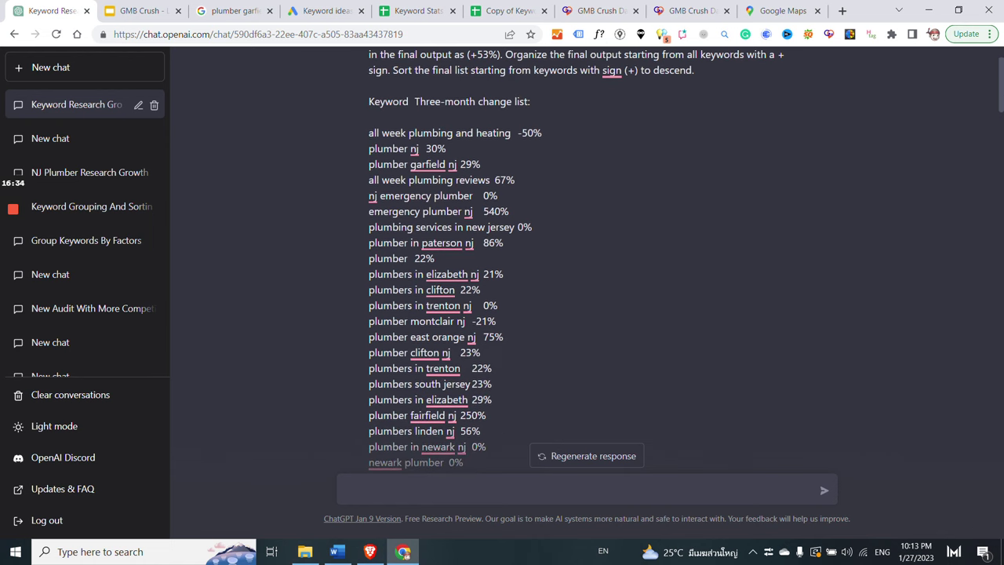
scroll(585, 259, down, 5)
scroll(585, 259, down, 8)
scroll(585, 258, down, 7)
Glance at the Keyword Stats spreadsheet, and return to ChatGPT to review the keyword groups and the list ordered by research growth
click(431, 9)
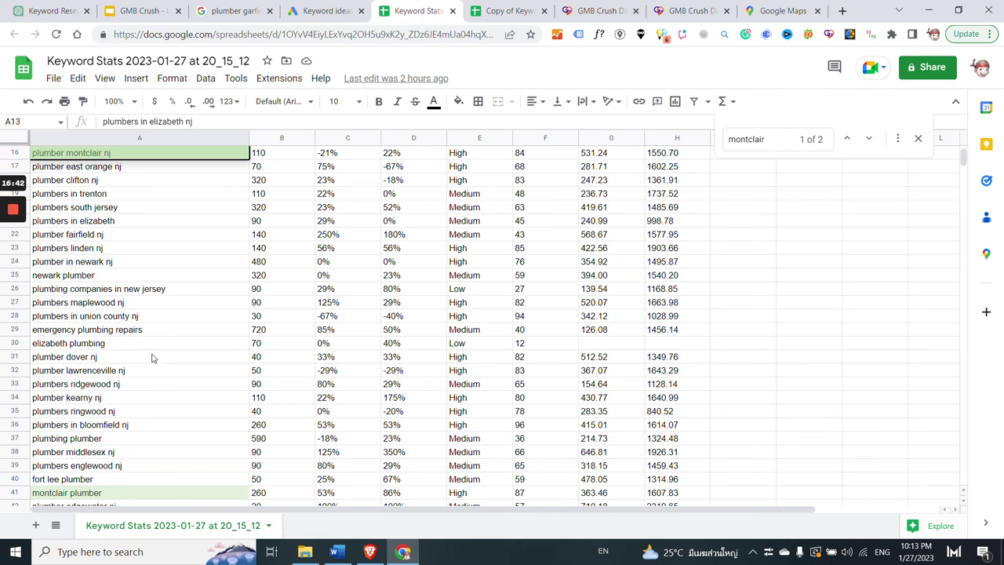
click(85, 6)
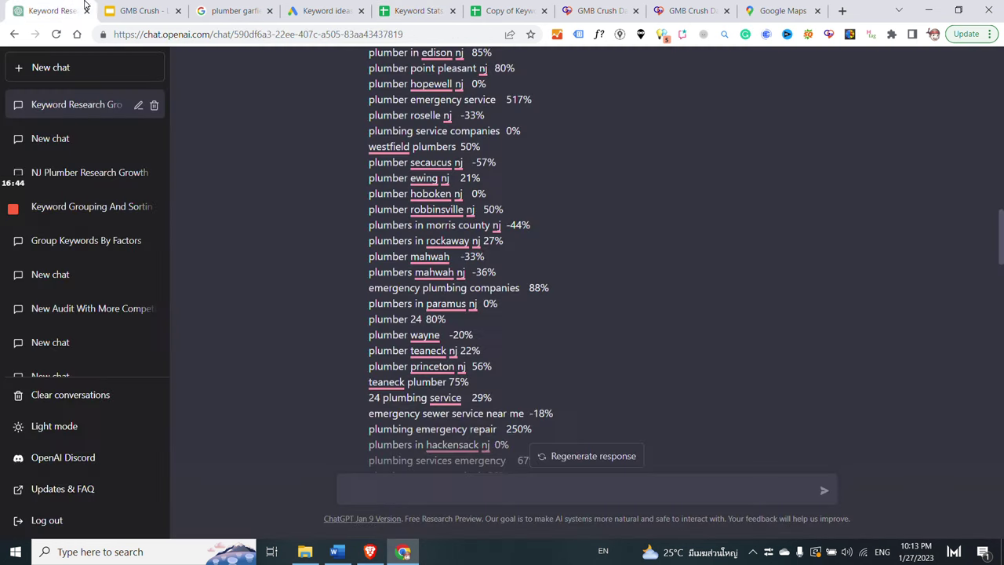
scroll(424, 274, down, 8)
scroll(263, 277, down, 10)
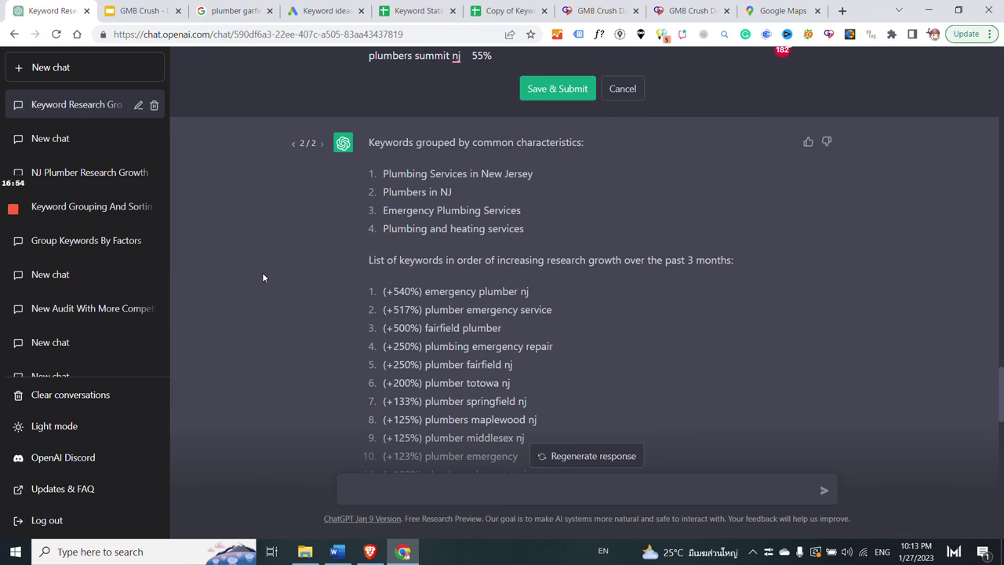
scroll(262, 277, down, 2)
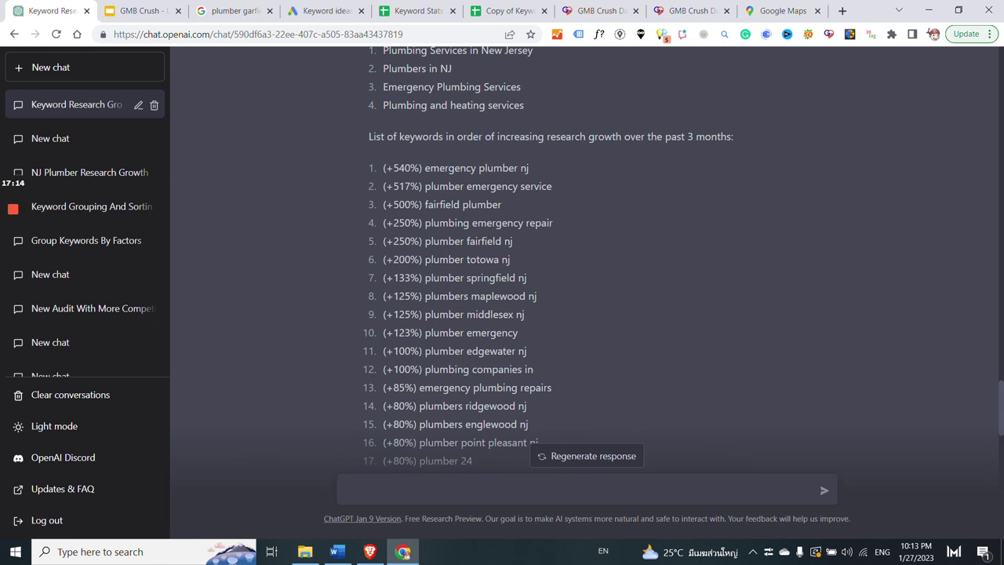
scroll(585, 259, up, 8)
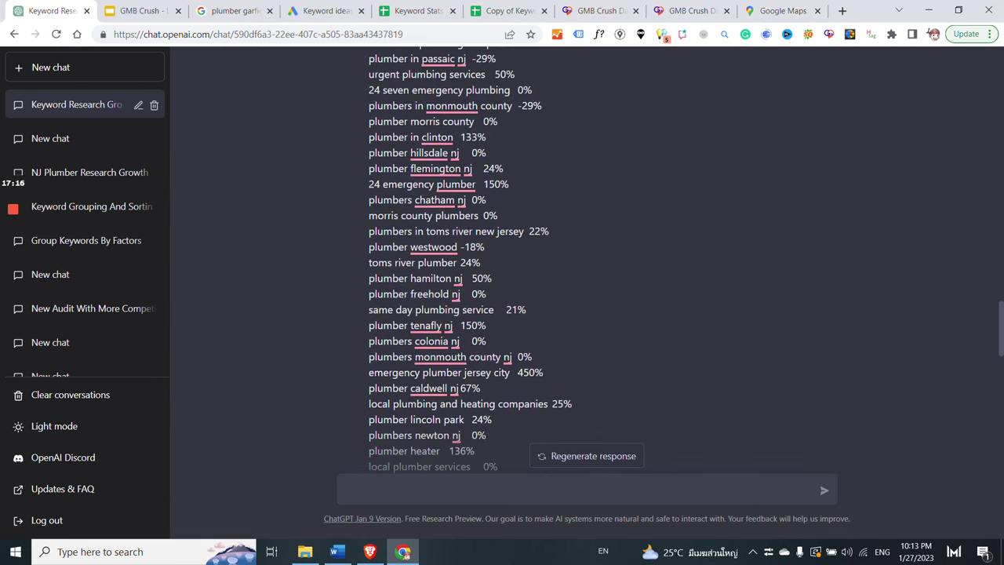
Switch to the Copy of Keyword Stats spreadsheet, clear the range selection, and show the first rows with the Three month change column
click(537, 7)
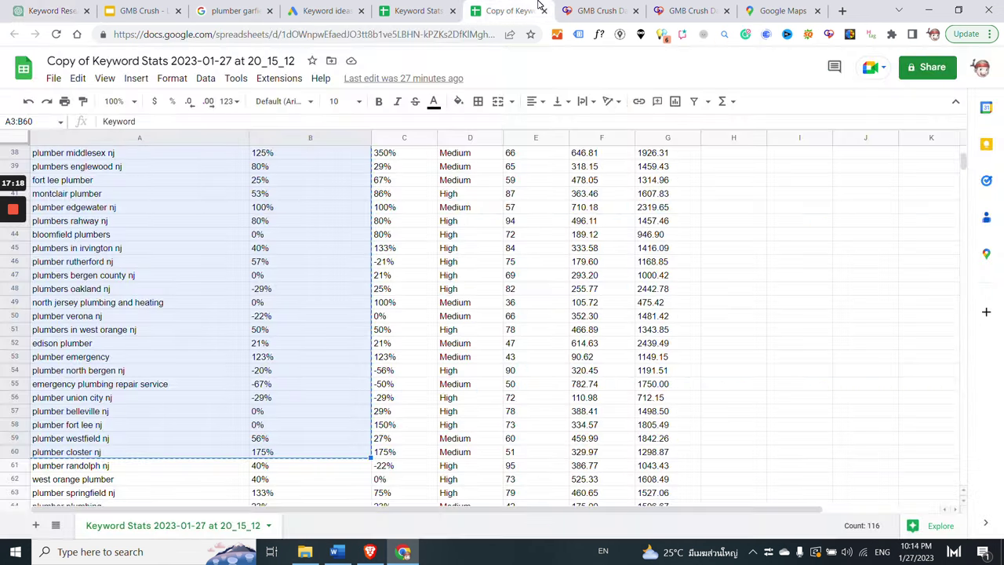
click(353, 270)
scroll(353, 270, up, 6)
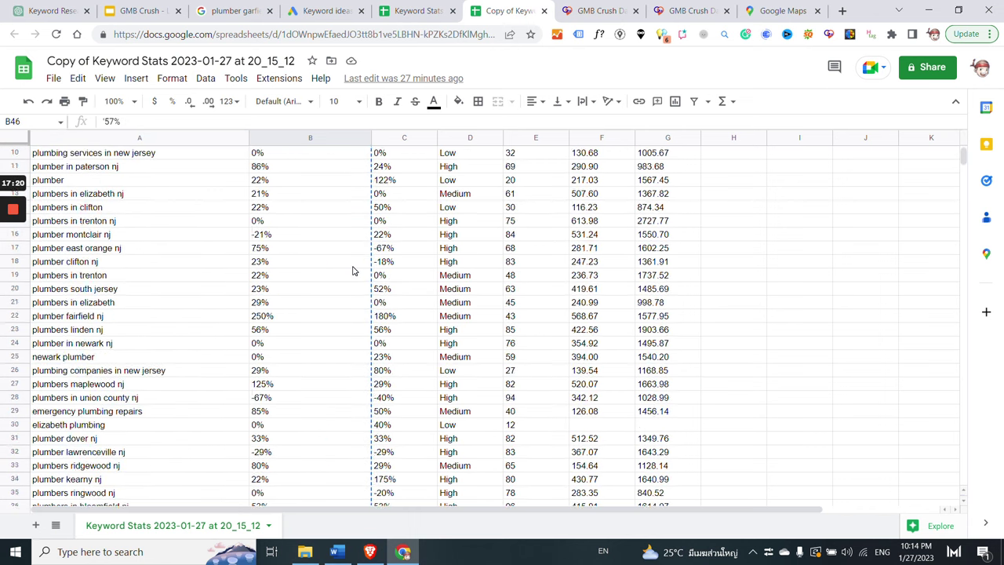
scroll(353, 270, up, 1)
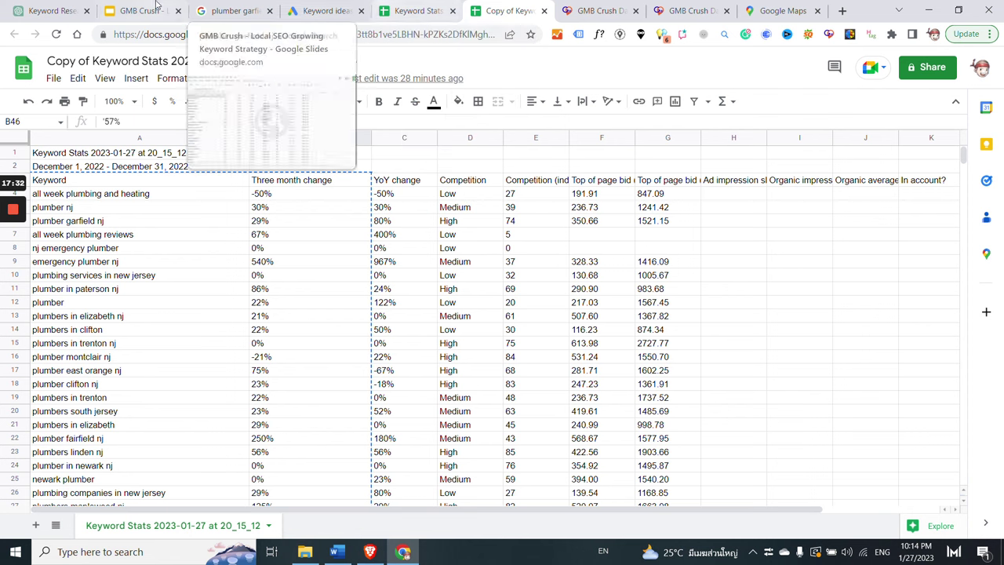
Return to the ChatGPT conversation and review the growth-ordered keyword list starting from "emergency plumber nj"
click(32, 6)
scroll(360, 283, down, 15)
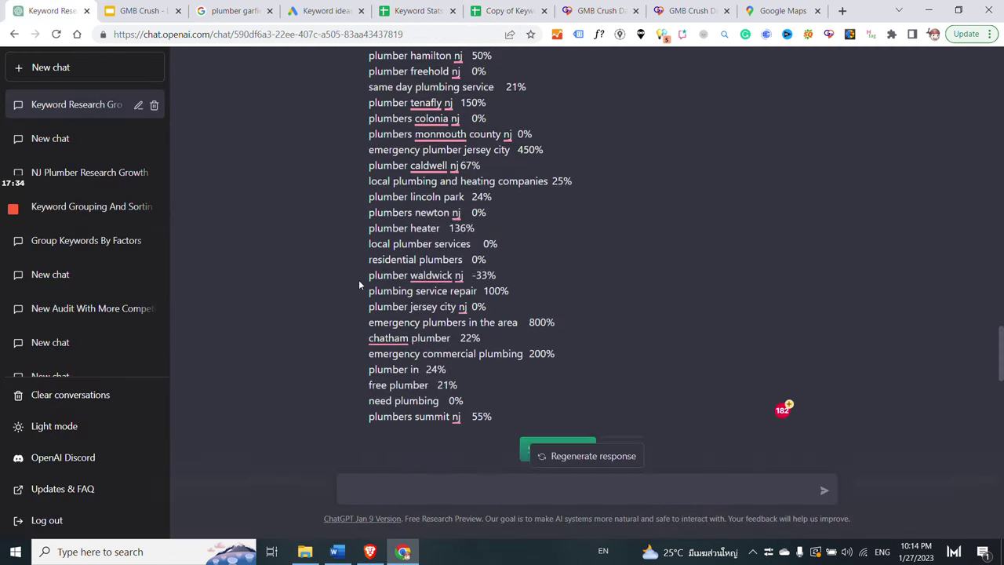
scroll(359, 285, down, 1)
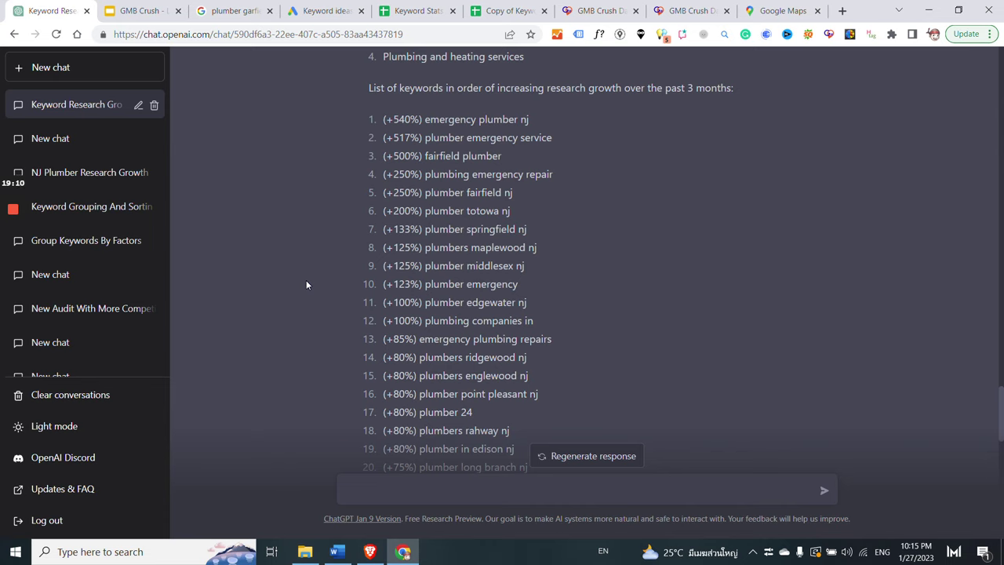
Open GMB Miner in GMB Crush in the Brave browser and enter "emergency plumber nj", copied from the ChatGPT list, as the targeted keyword
click(370, 553)
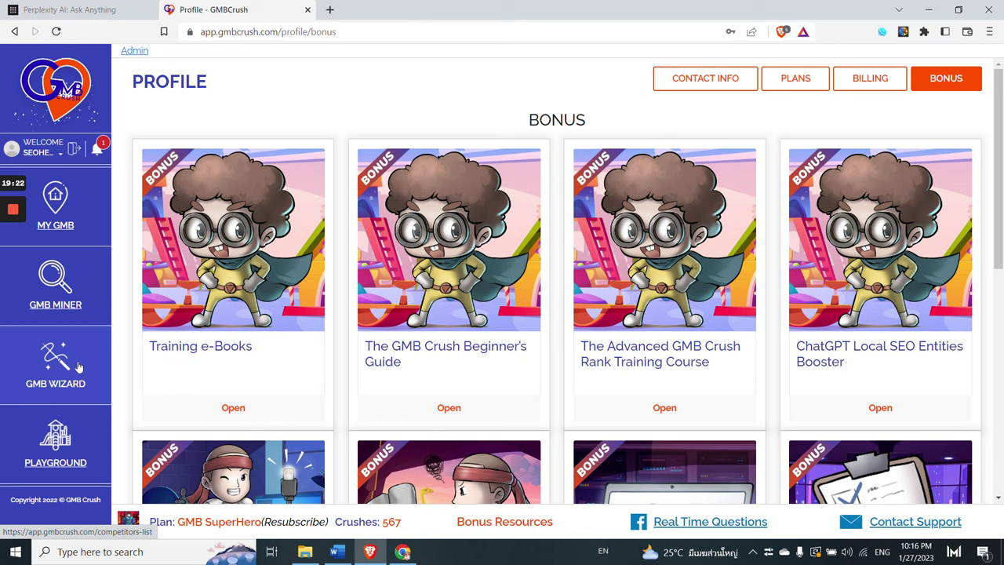
click(66, 295)
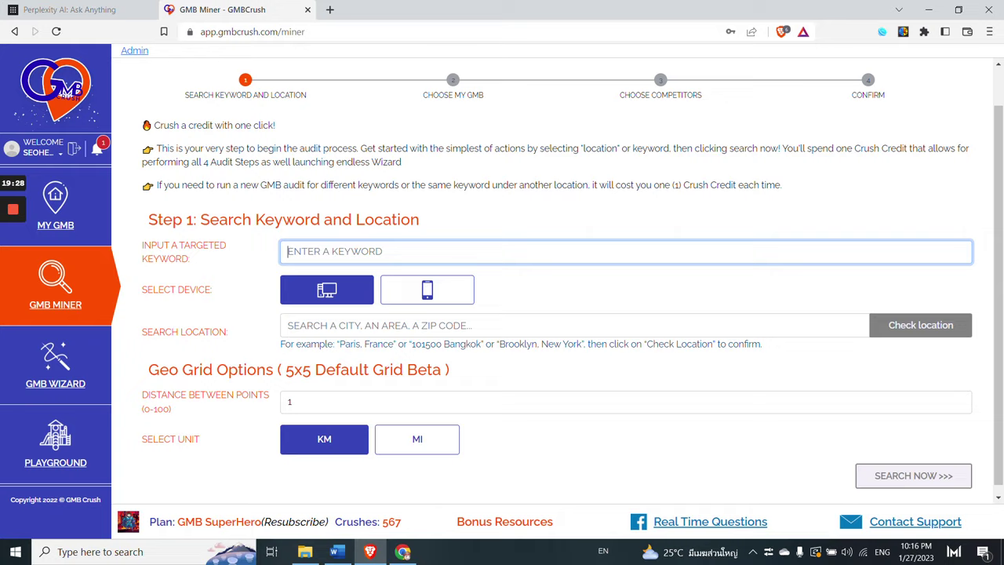
key(alt+Tab)
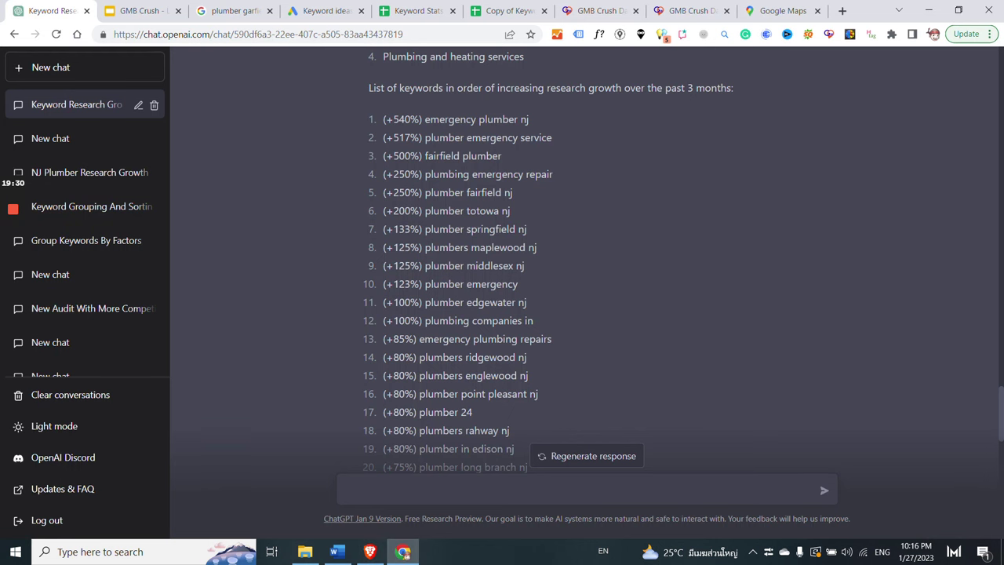
drag(425, 119, 537, 120)
key(ctrl+c)
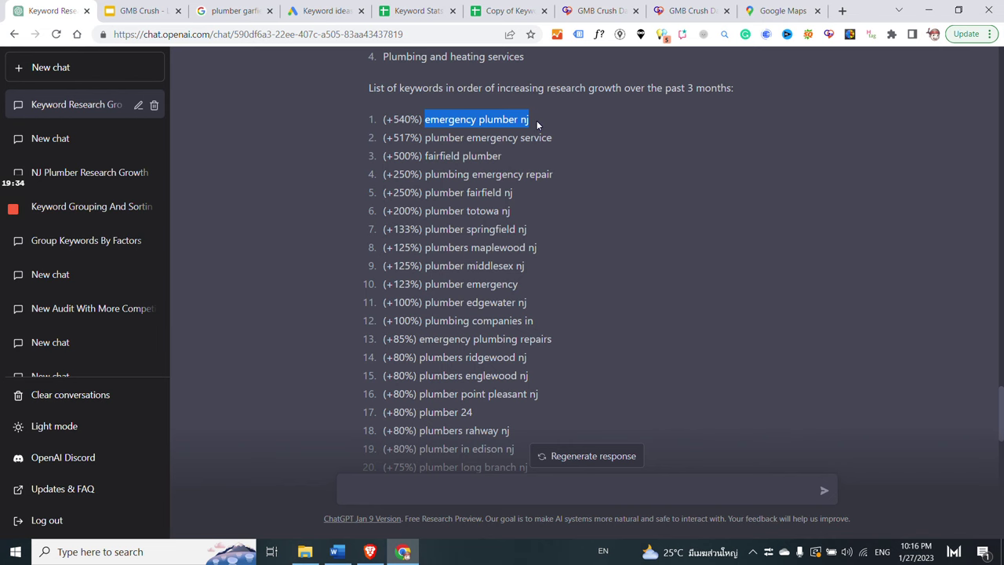
click(369, 552)
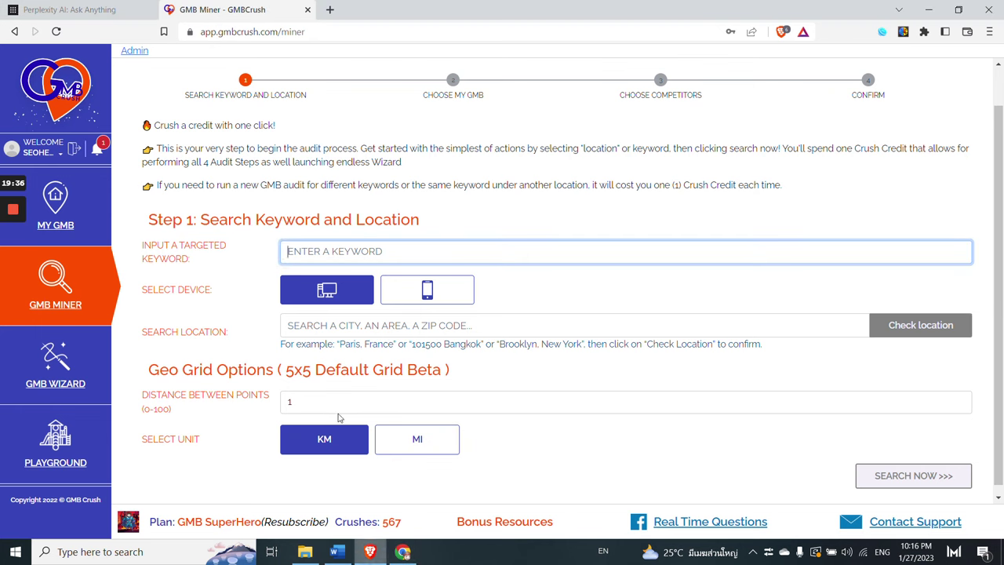
key(ctrl+v)
Set the device to mobile and the search location to "nj", confirming New Jersey, United States
click(353, 325)
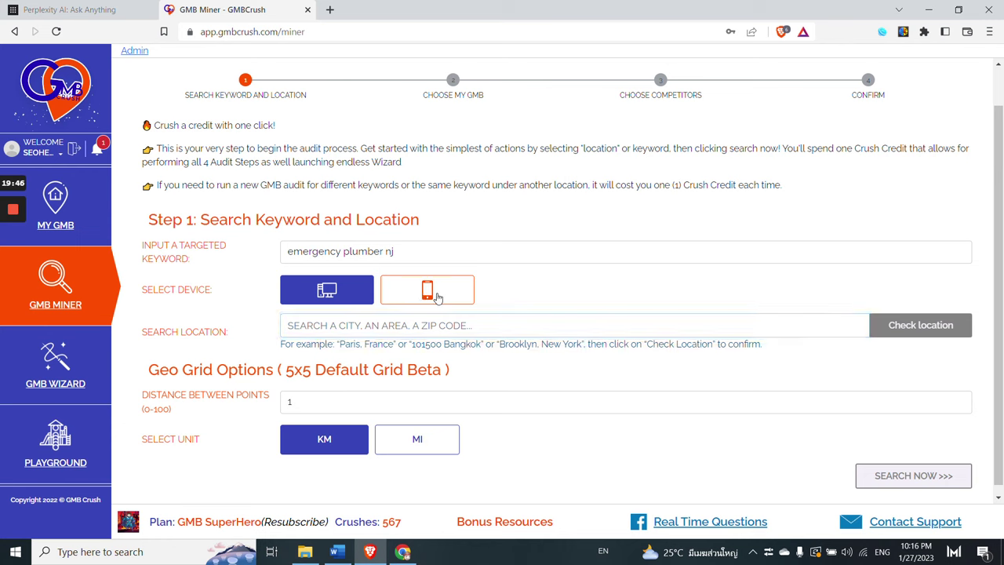
click(436, 294)
key(ctrl+v)
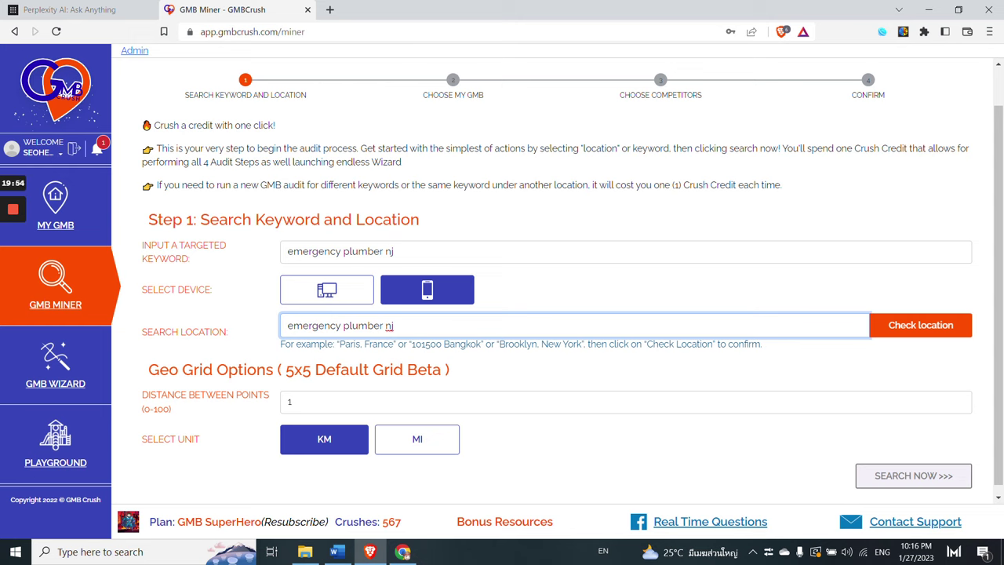
key(ctrl+a)
key(BackSpace)
text(nj)
click(643, 308)
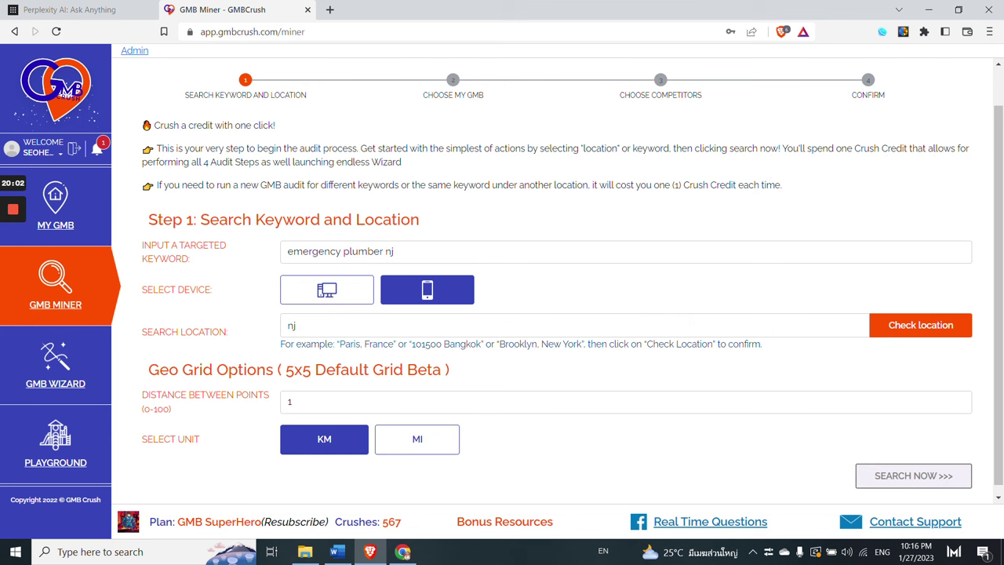
click(902, 331)
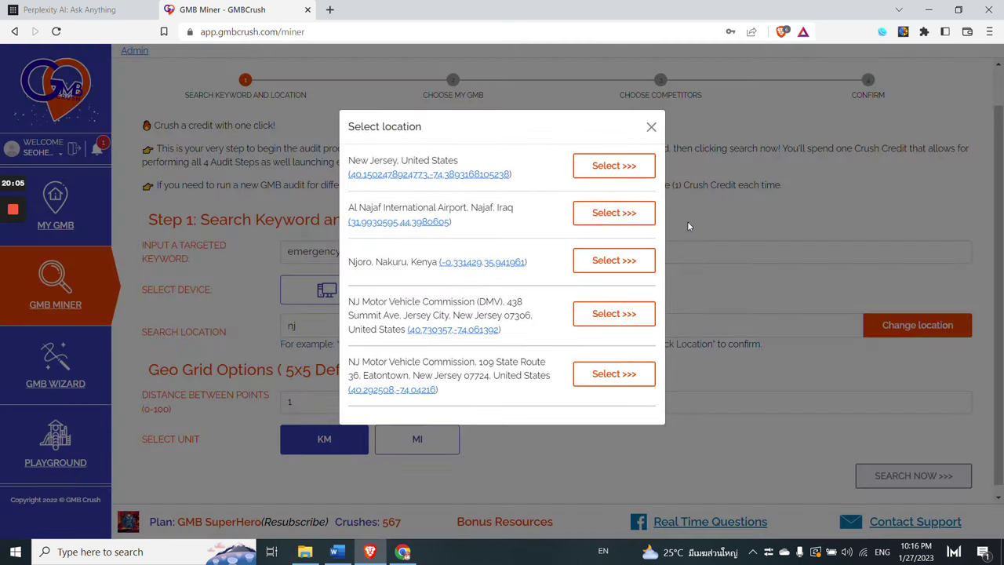
click(613, 172)
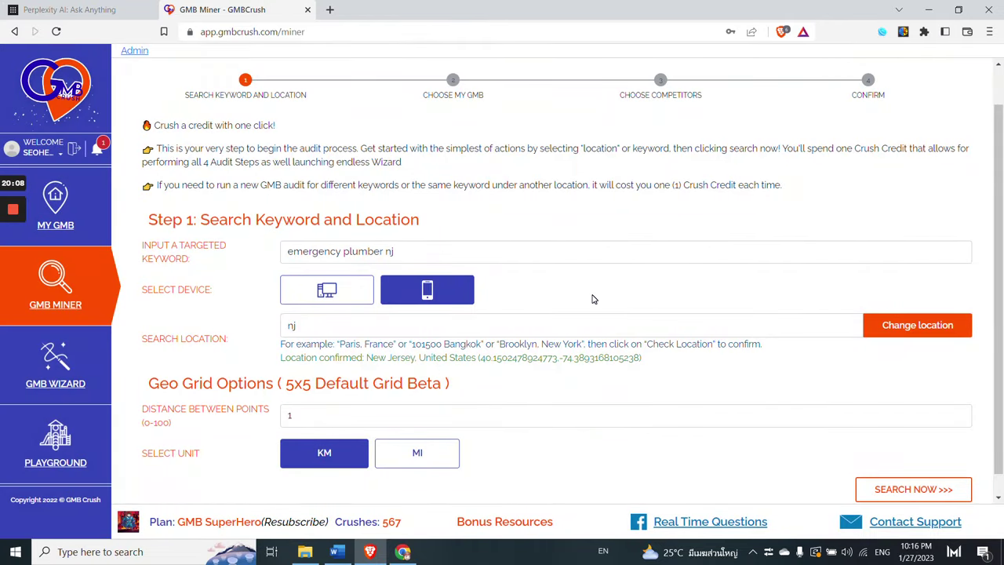
Set the geo grid's distance between points to 10 km and run the search, confirming the use of one Crush Credit
scroll(594, 299, down, 1)
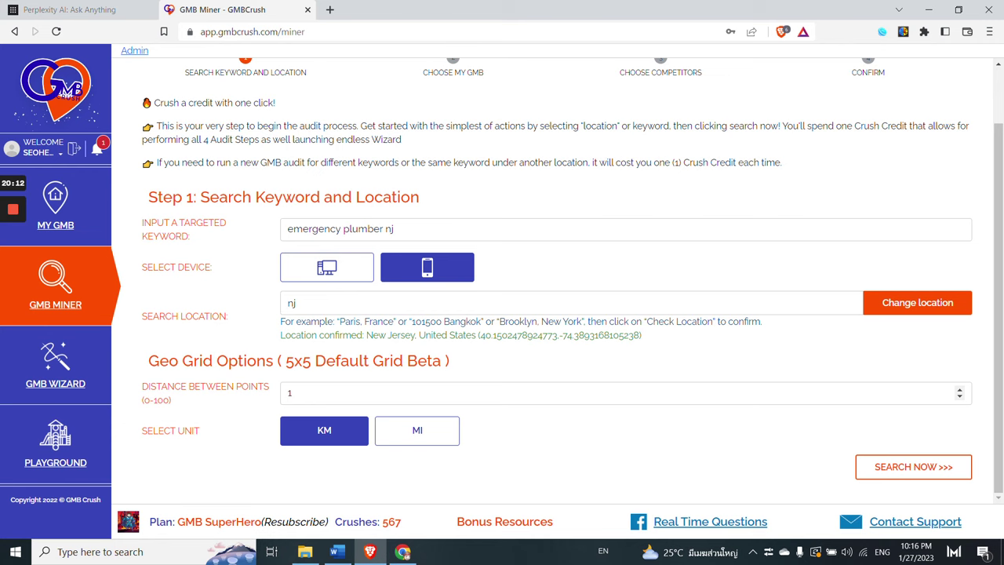
click(290, 392)
key(BackSpace)
text(5)
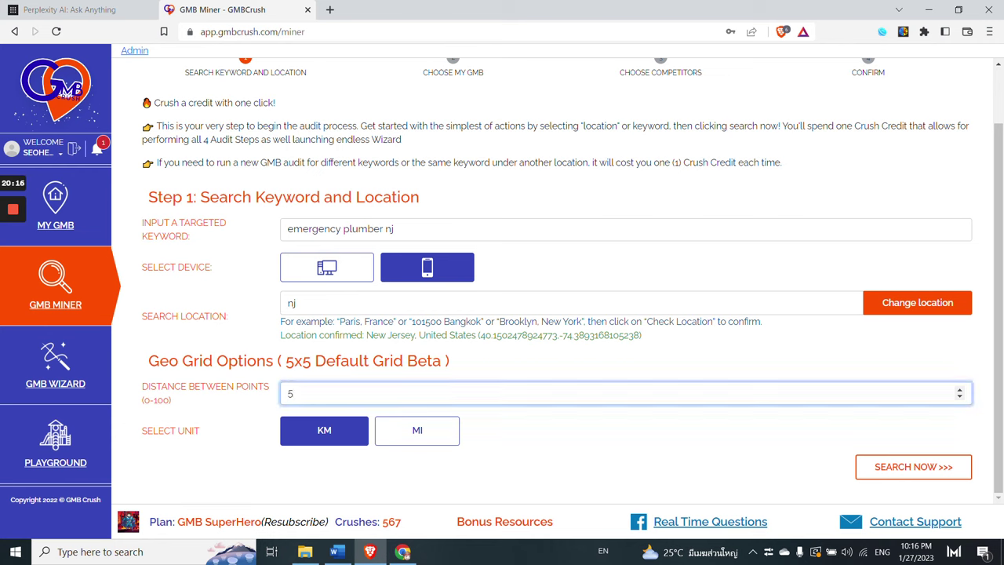
key(BackSpace)
text(10)
click(622, 437)
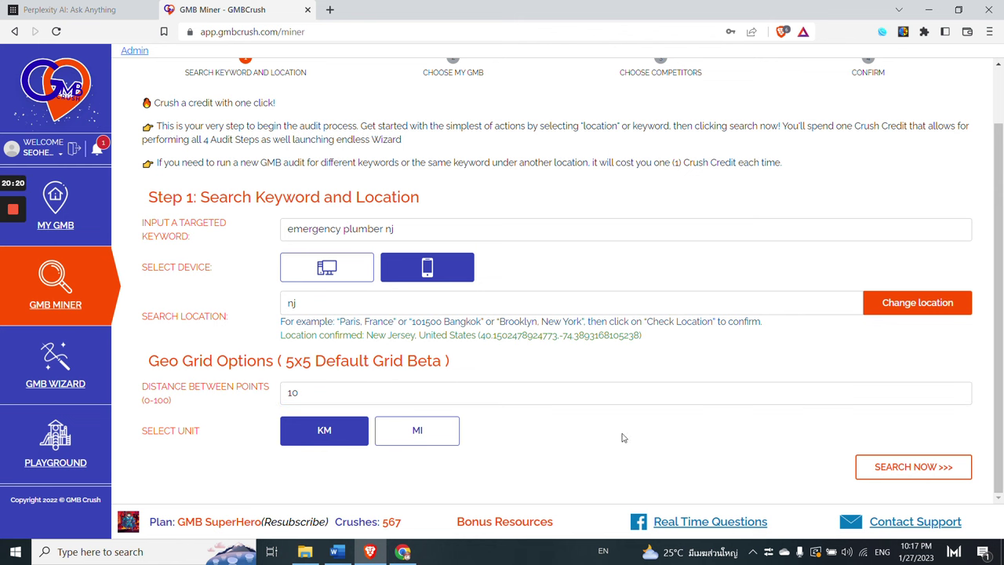
click(904, 467)
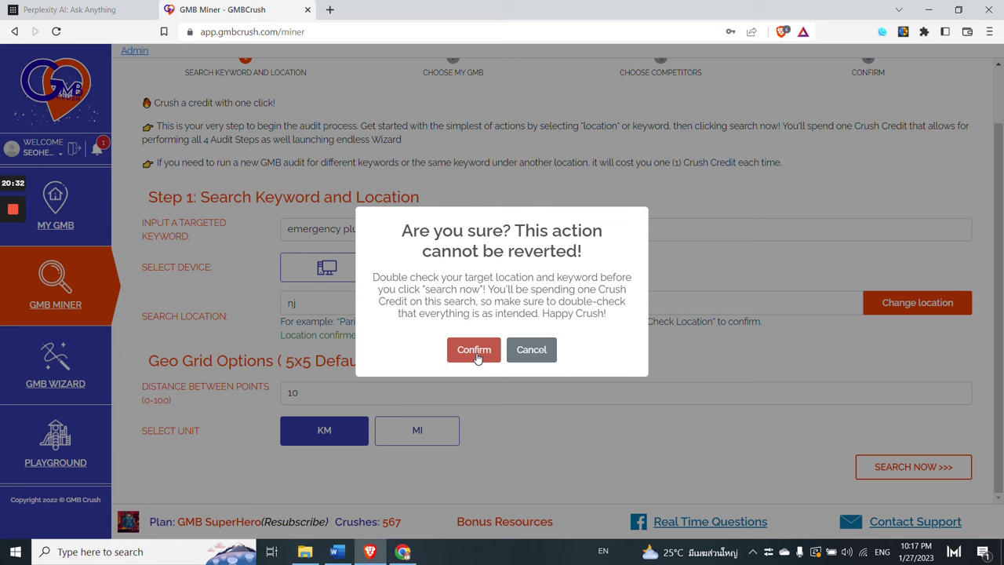
click(476, 353)
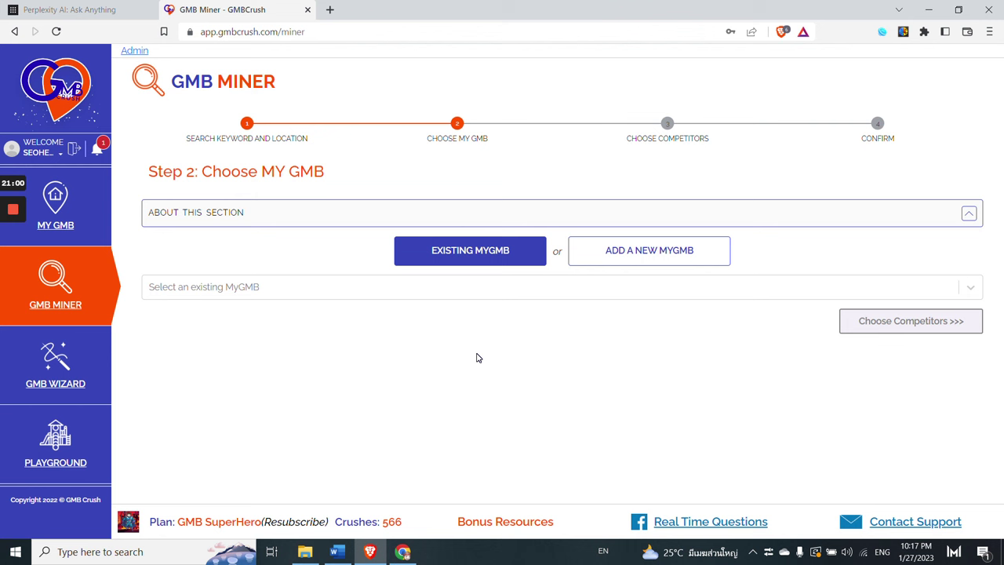
Choose to add a new MyGMB from the search results and select 3 Brothers Plumbing & Heating LLC, checking both result pages
click(634, 263)
scroll(755, 278, down, 1)
scroll(756, 278, down, 2)
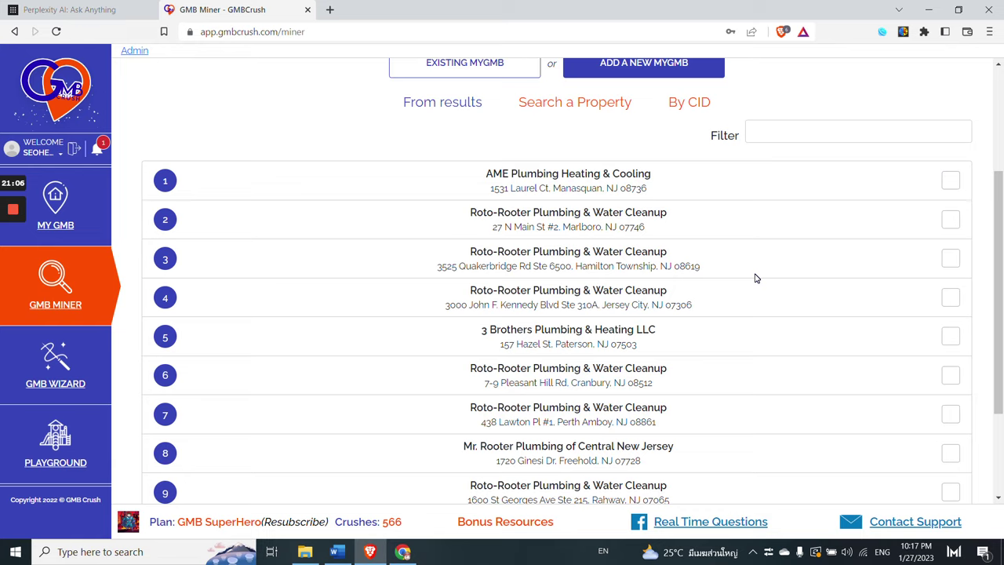
scroll(756, 279, down, 2)
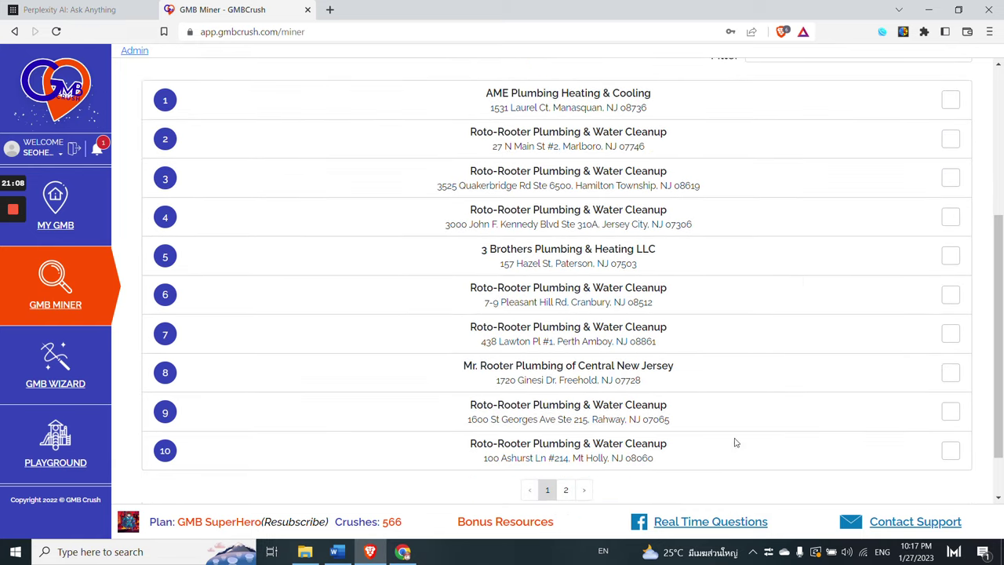
click(566, 490)
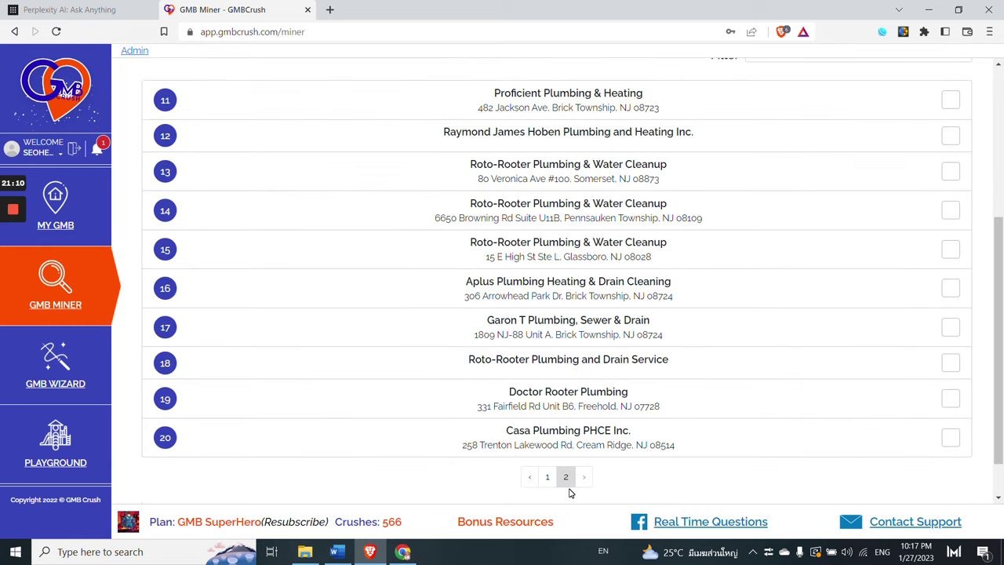
scroll(652, 384, up, 2)
scroll(652, 384, down, 2)
scroll(544, 426, down, 1)
click(544, 426)
scroll(798, 282, up, 1)
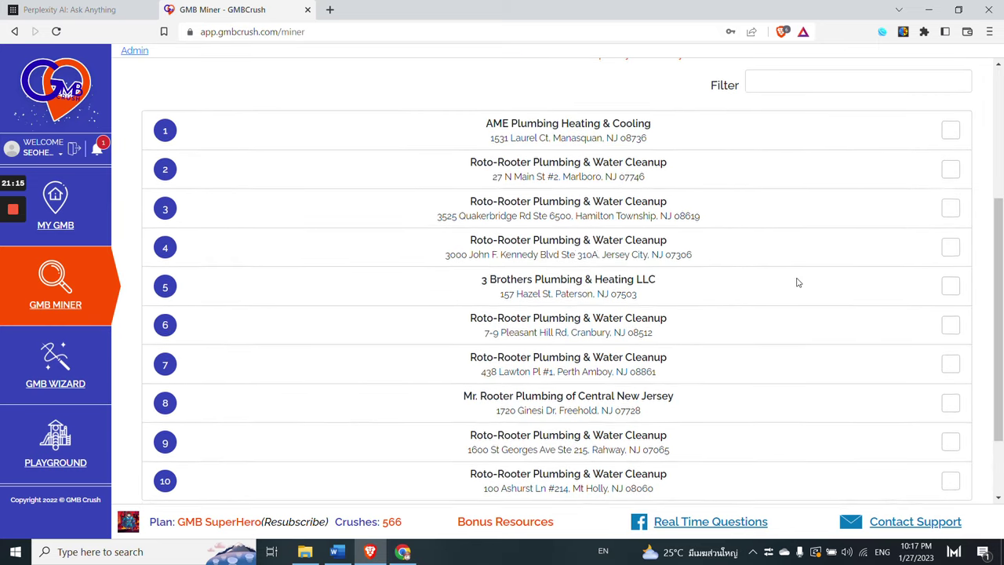
click(947, 289)
scroll(856, 389, down, 1)
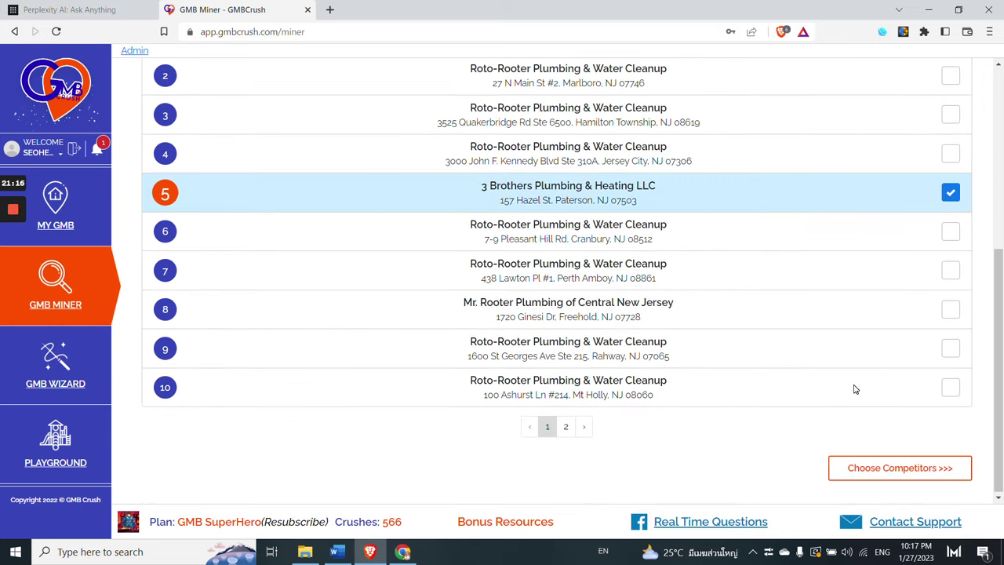
Choose AME Plumbing Heating & Cooling and the Roto-Rooter listings in Marlboro and Hamilton Township as the three competitors
click(888, 464)
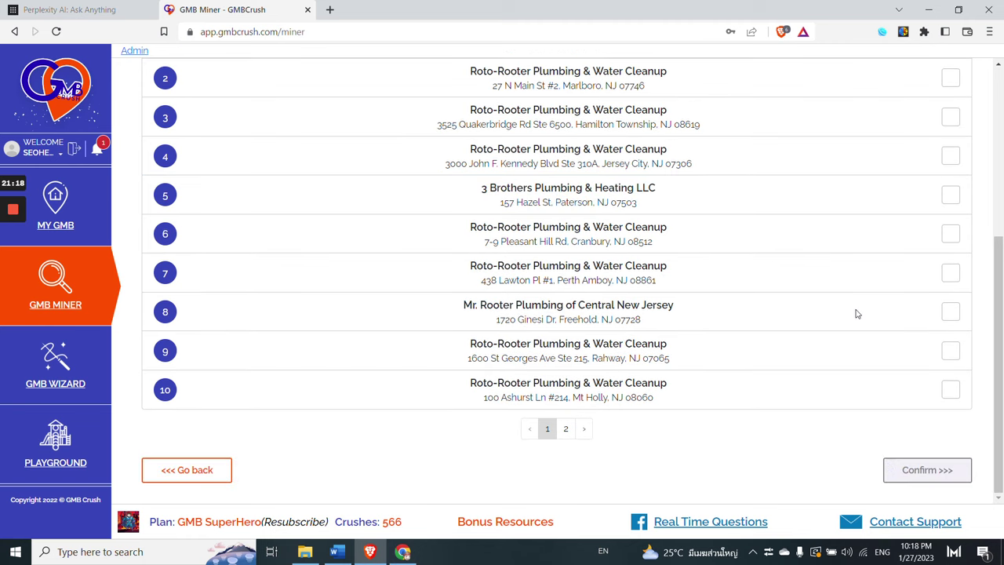
scroll(858, 314, up, 3)
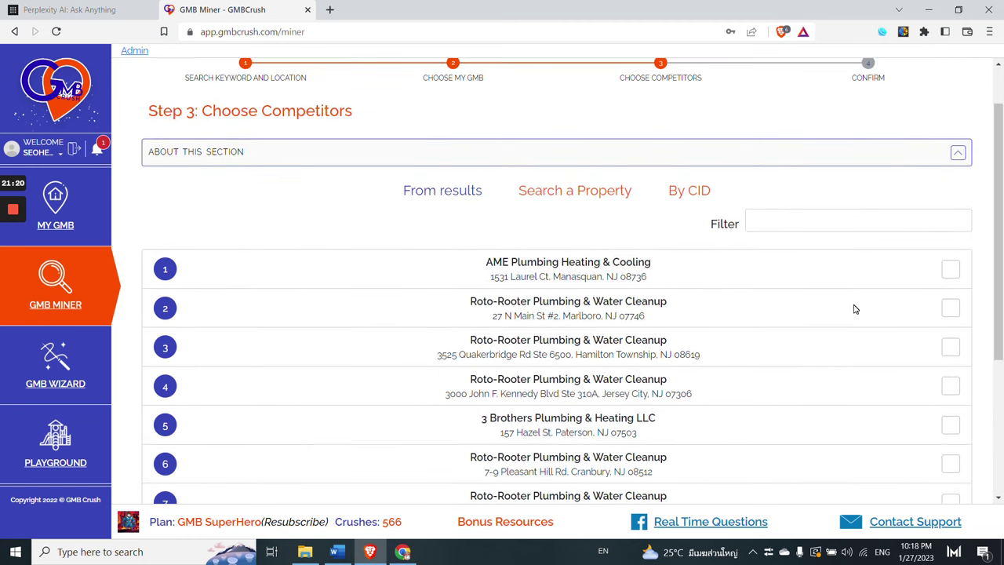
click(950, 270)
click(947, 312)
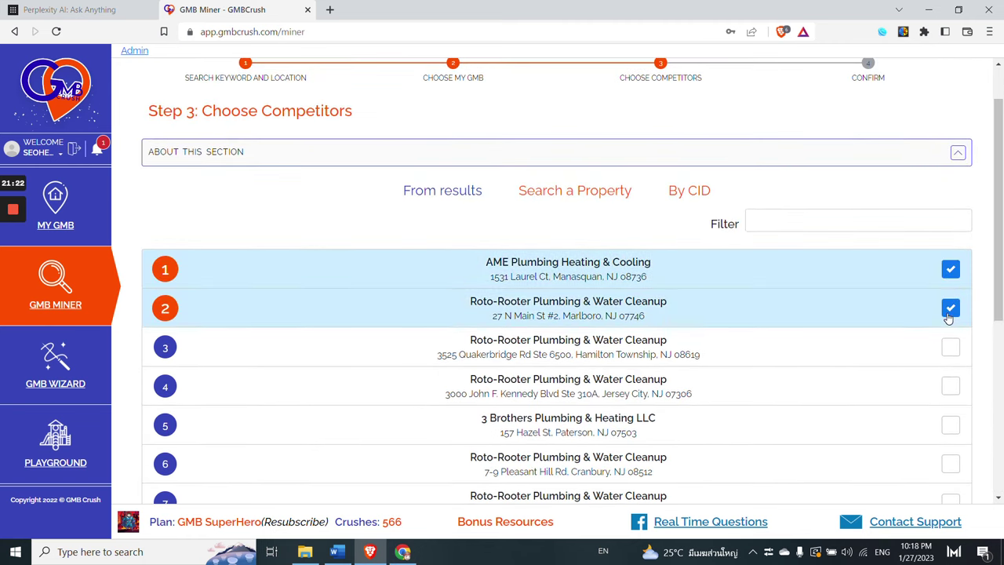
click(951, 352)
scroll(863, 364, down, 5)
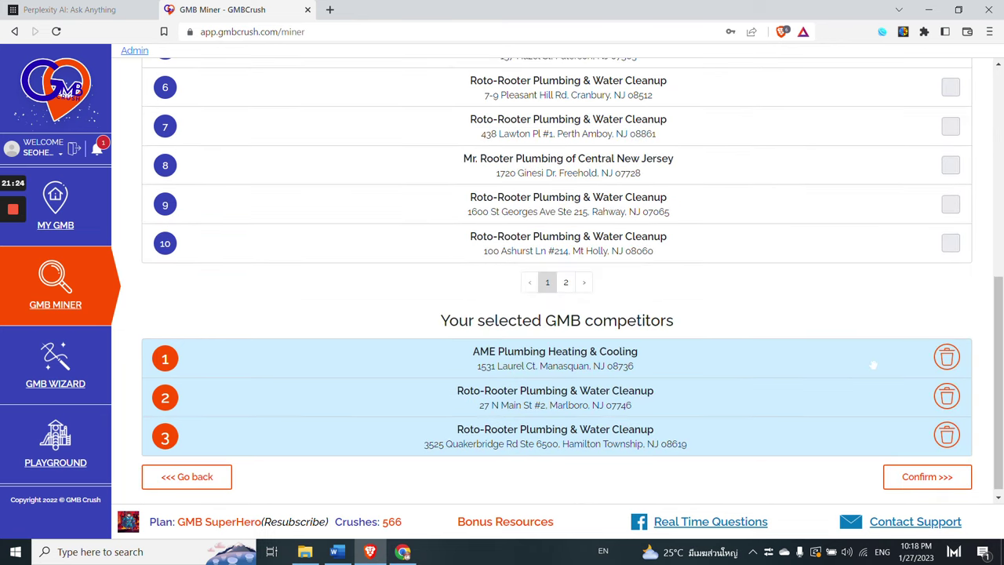
Confirm the competitors, create the competitors list named "emergency plumber nj", and open its Wizard report
click(915, 478)
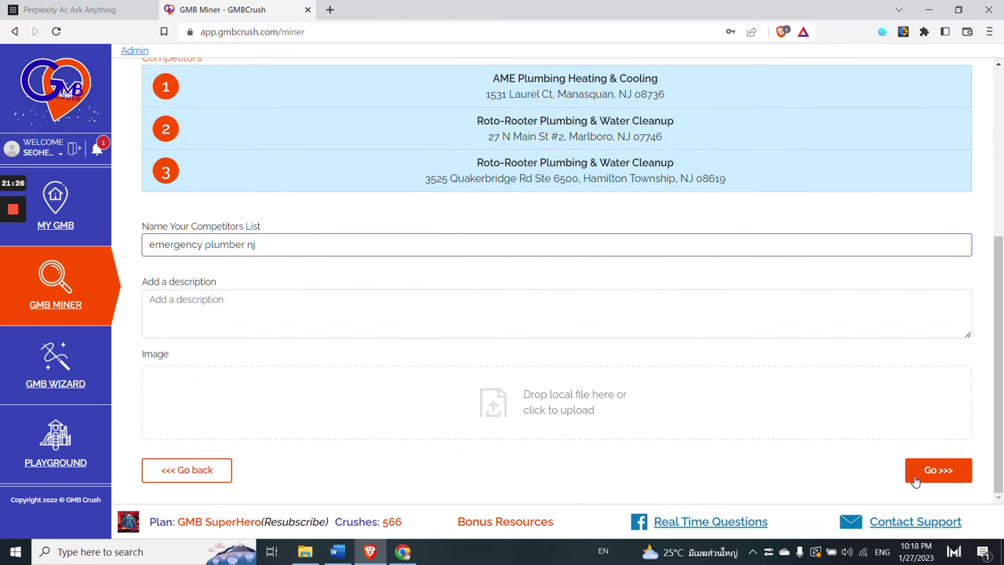
click(927, 478)
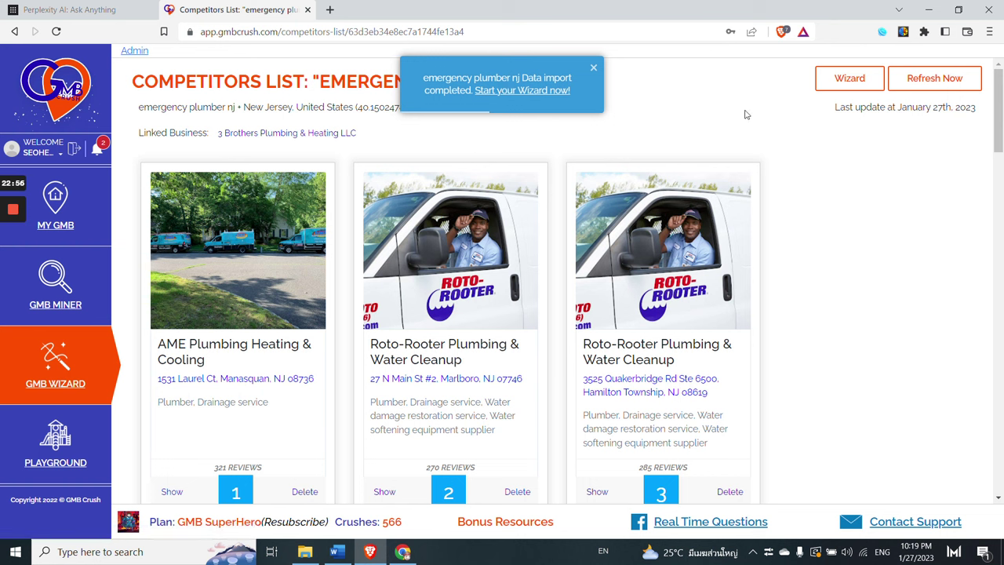
click(848, 83)
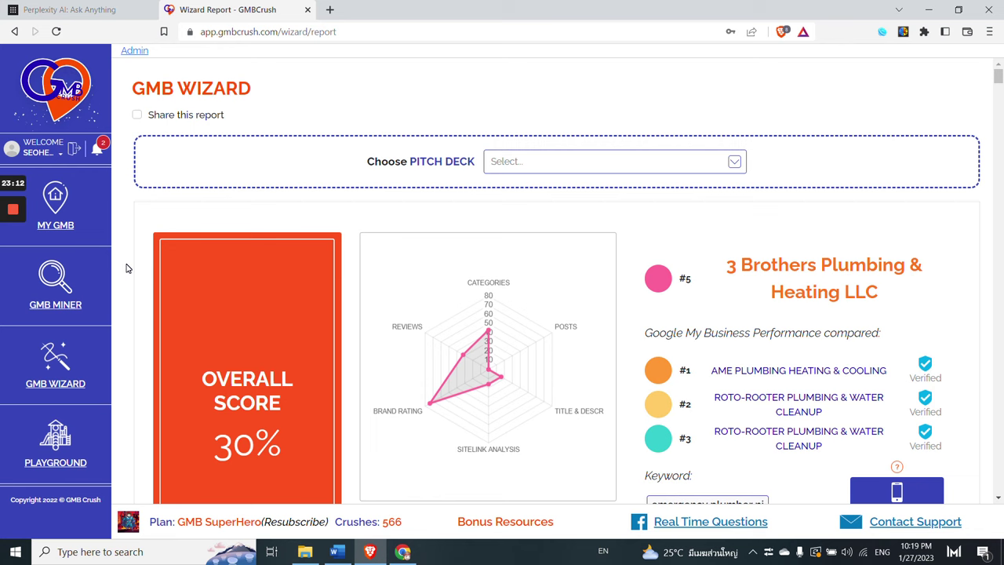
Examine the report's overall score, the competitors compared with 3 Brothers Plumbing & Heating LLC, and the category opportunities
scroll(125, 268, down, 3)
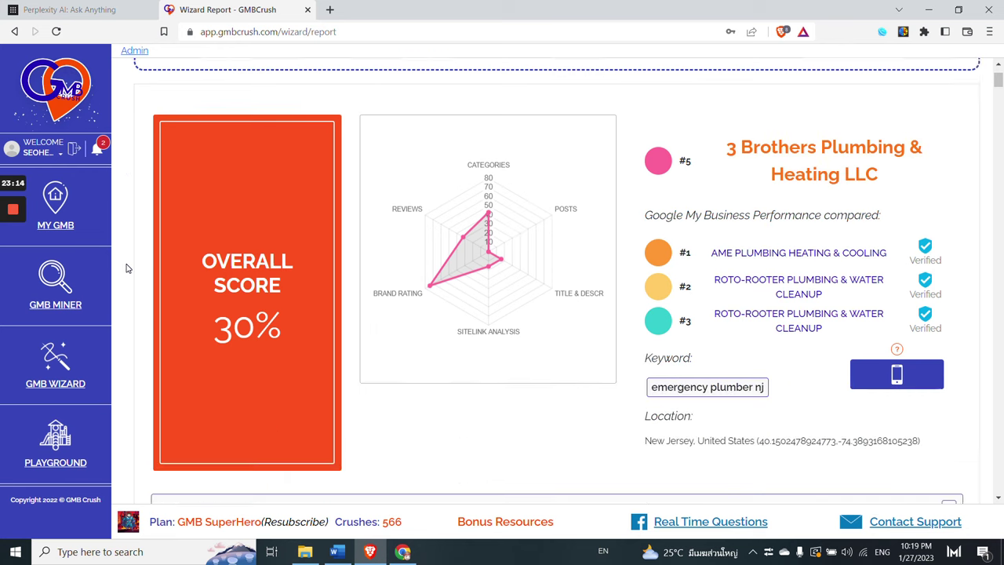
scroll(125, 269, down, 1)
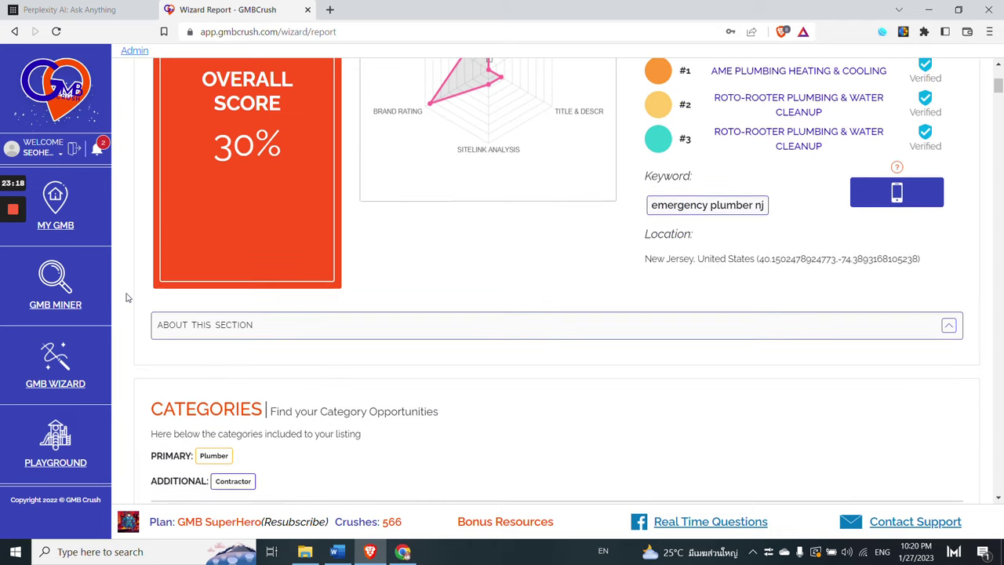
scroll(126, 298, up, 3)
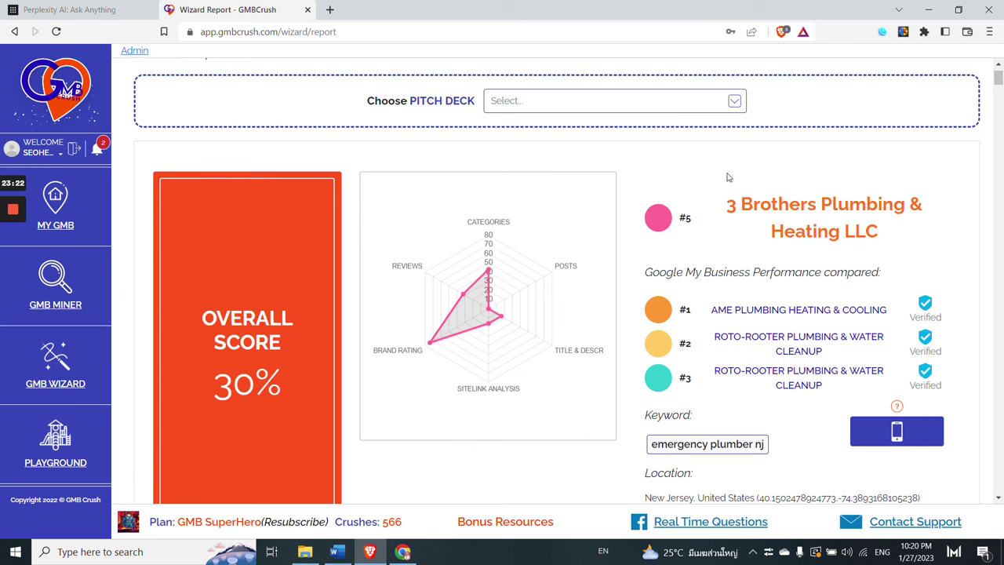
scroll(720, 193, down, 1)
triple_click(779, 139)
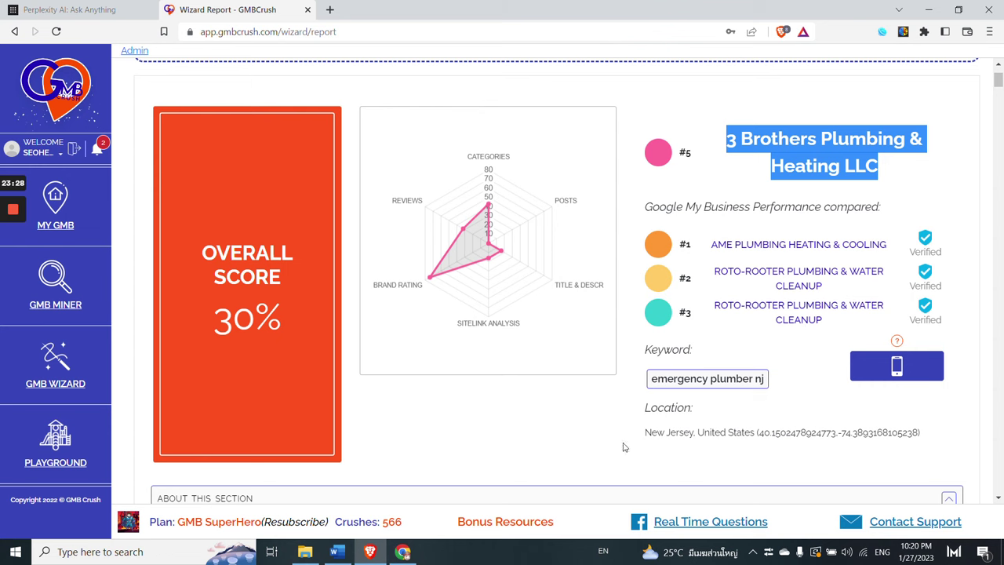
scroll(571, 399, down, 2)
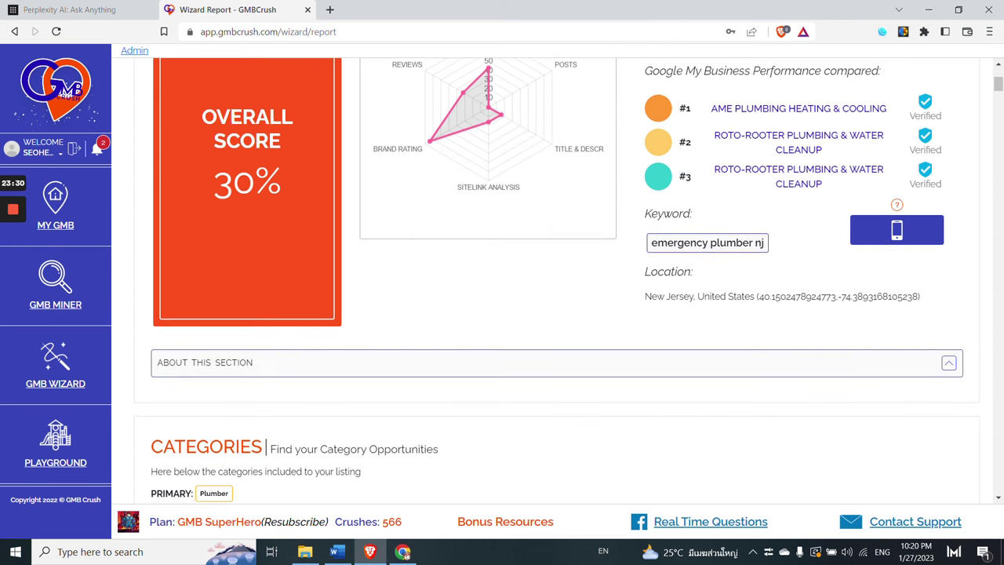
scroll(129, 307, down, 5)
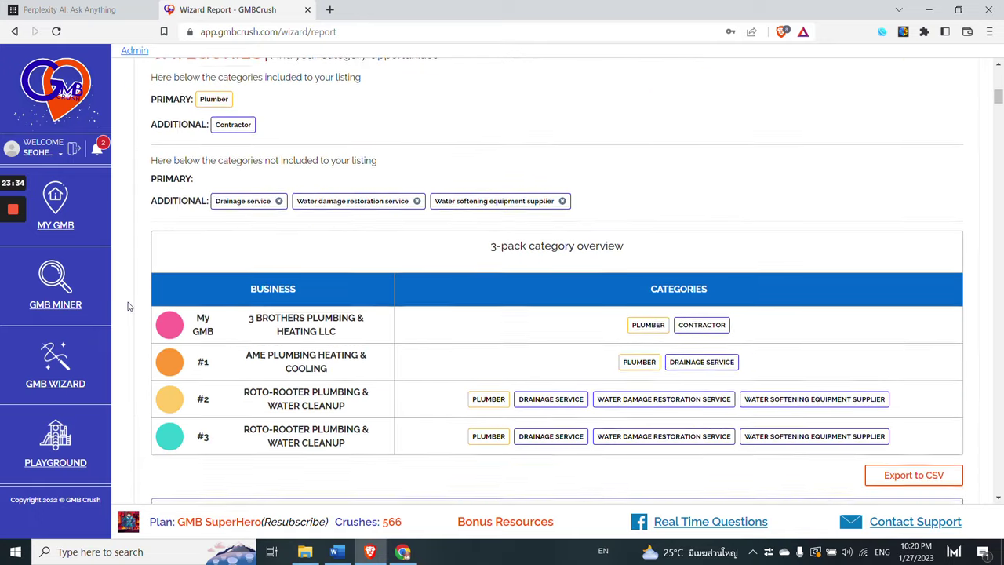
scroll(130, 307, down, 3)
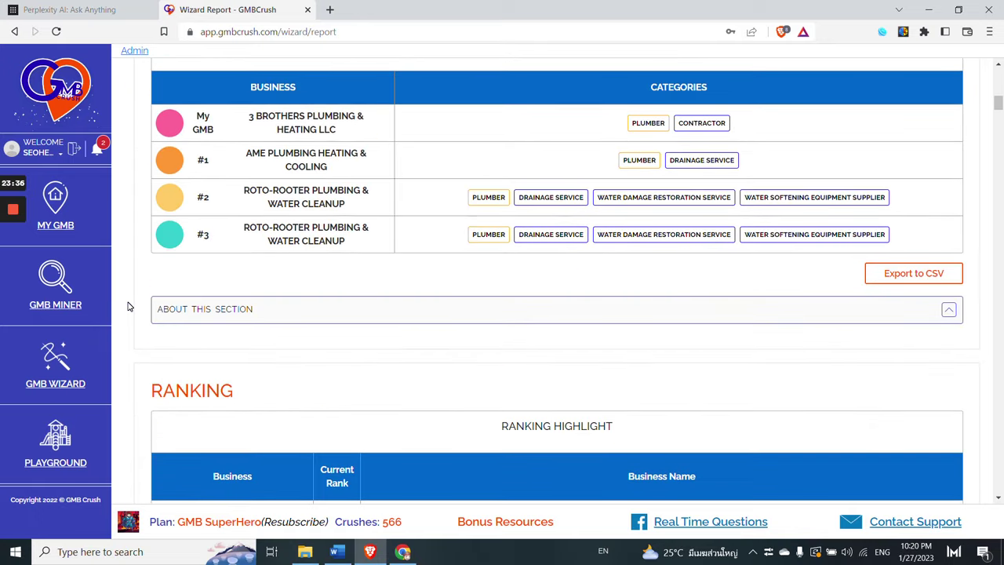
scroll(129, 307, up, 2)
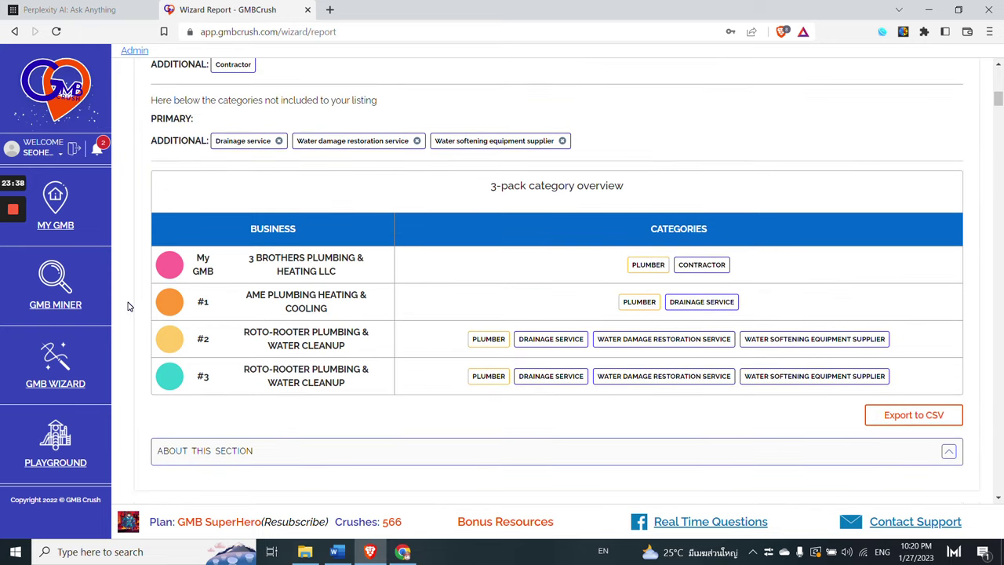
scroll(129, 307, up, 1)
scroll(130, 307, down, 4)
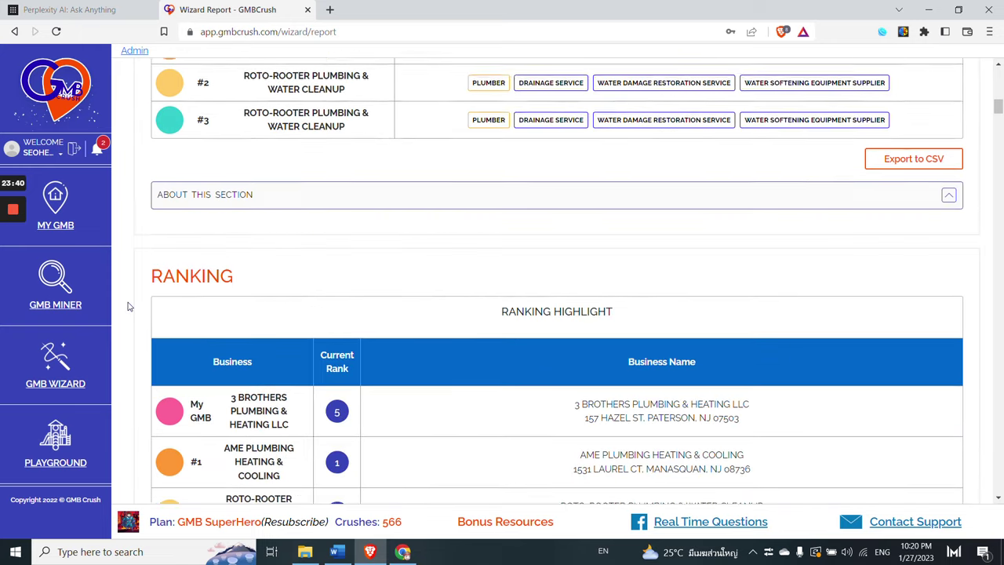
Review the report's ranking, business attributes and ZIP code comparisons and the geo grid map for 3 Brothers Plumbing & Heating LLC
scroll(129, 306, down, 1)
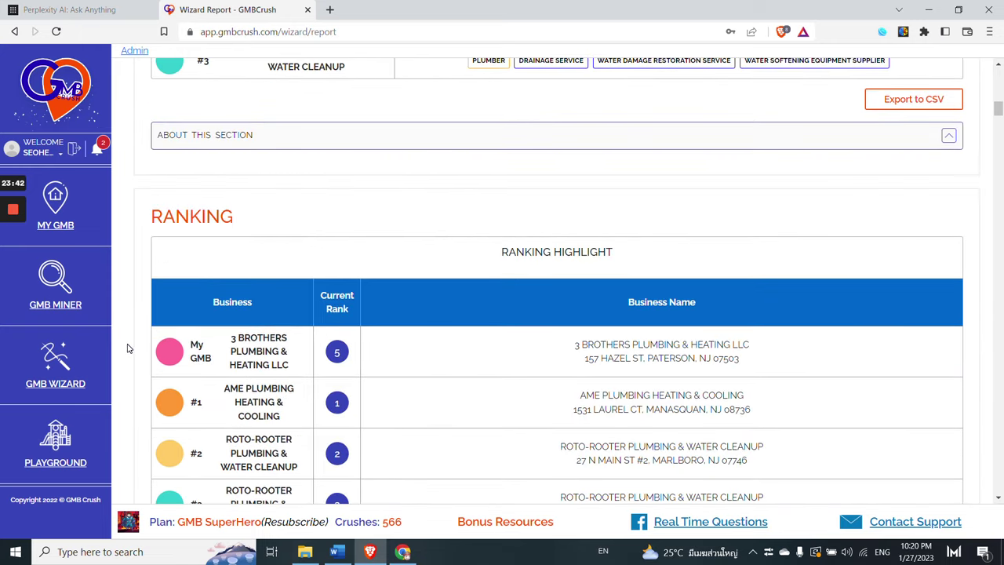
scroll(129, 348, down, 7)
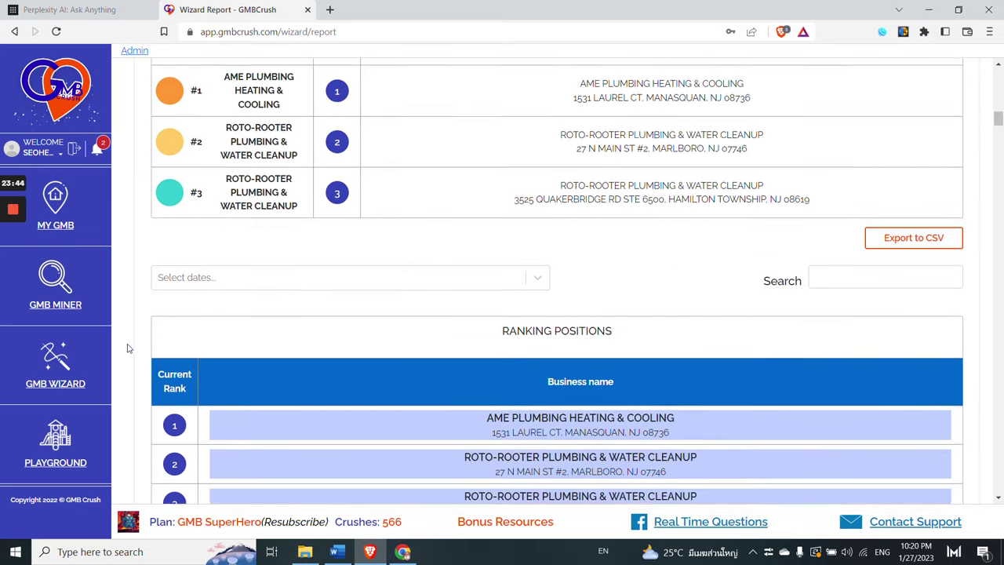
scroll(130, 348, down, 9)
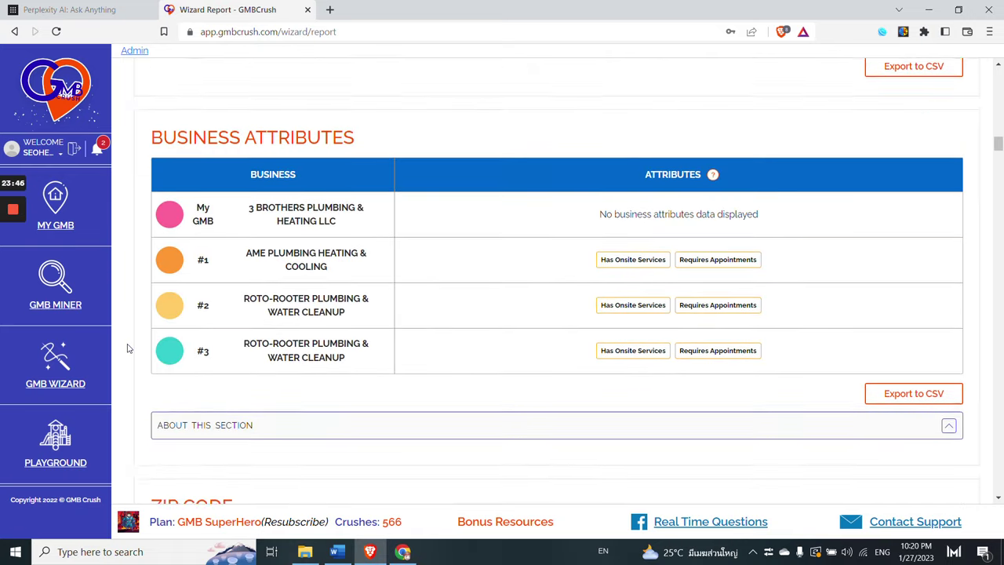
scroll(129, 348, down, 5)
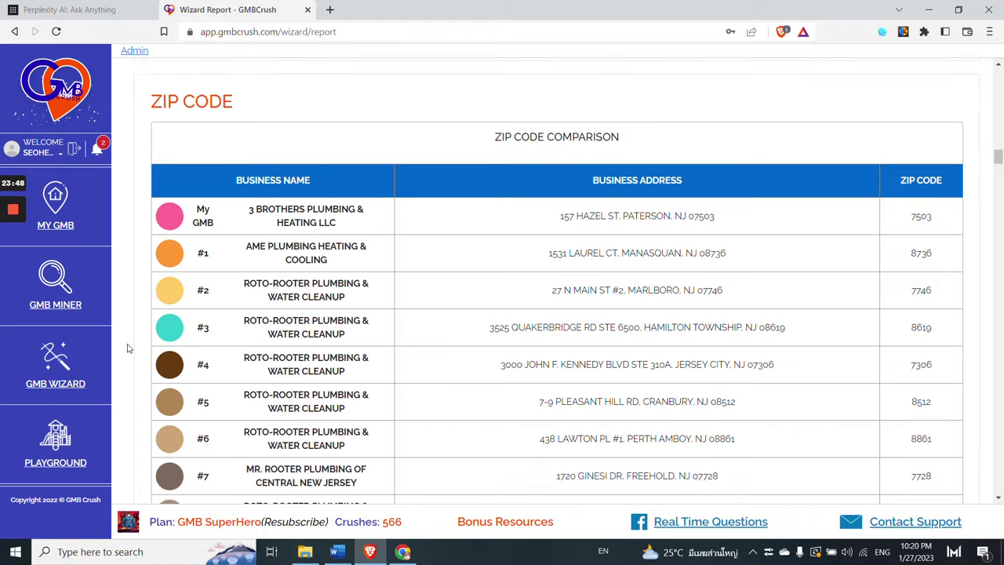
scroll(130, 348, down, 10)
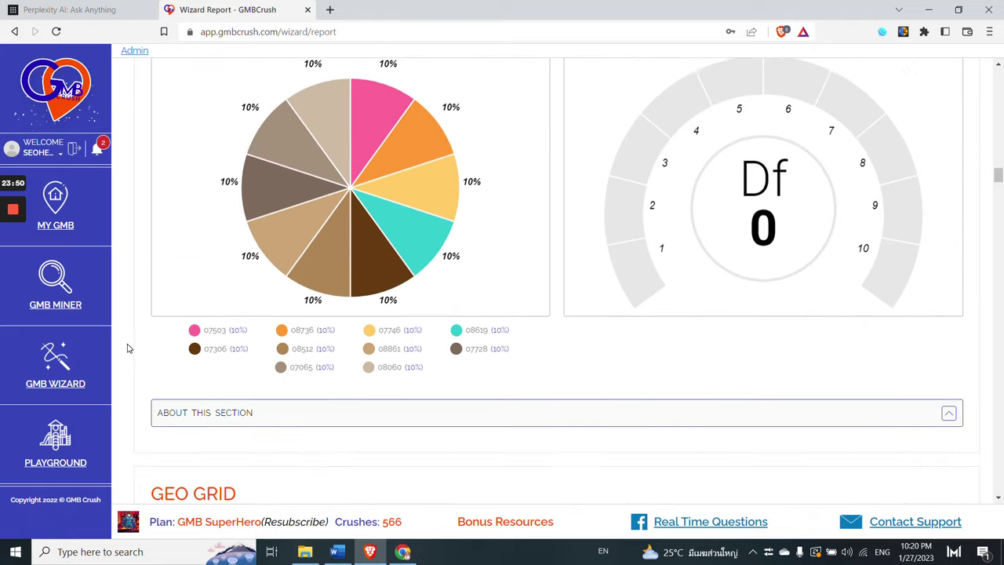
scroll(129, 348, down, 2)
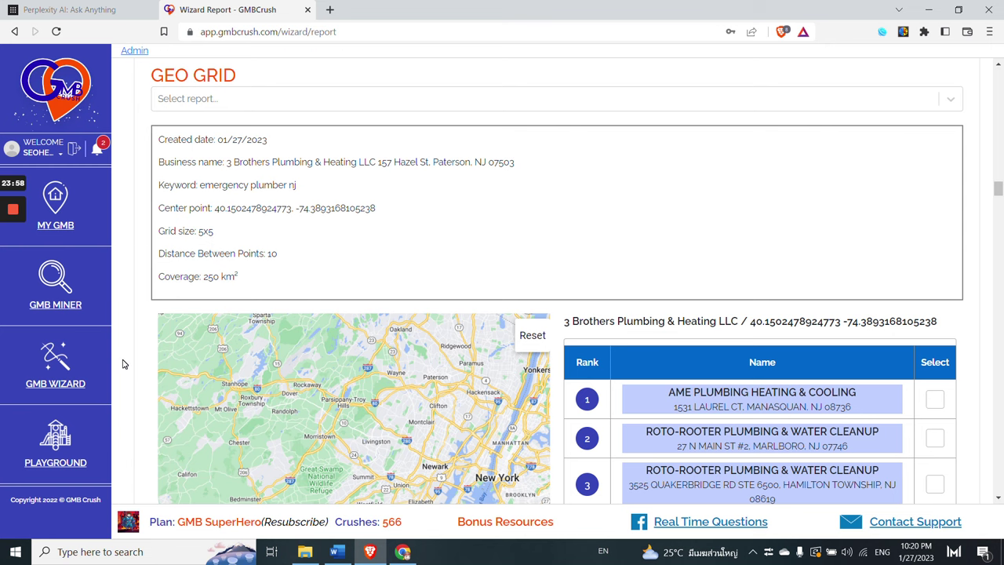
scroll(124, 363, down, 3)
scroll(123, 364, down, 2)
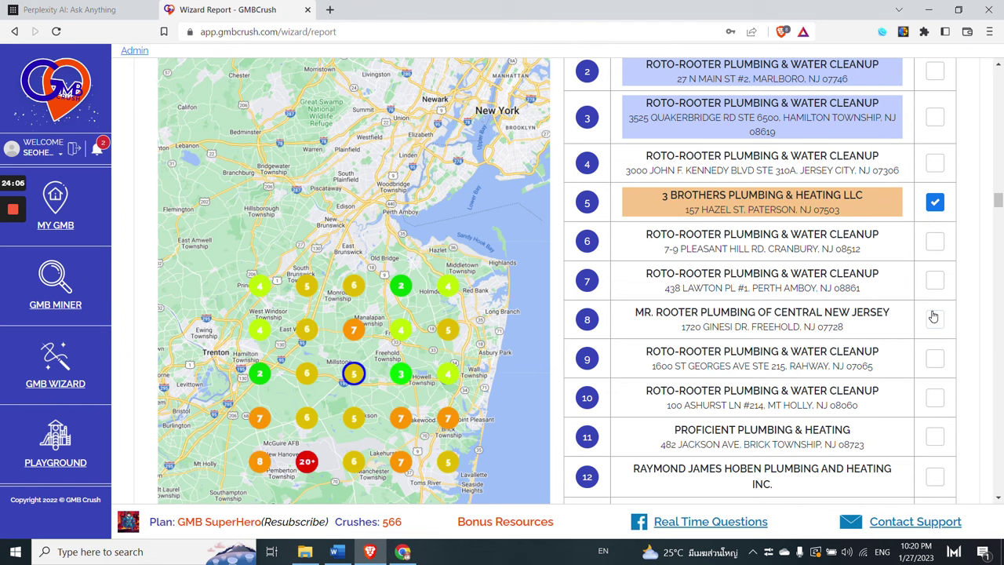
scroll(933, 317, up, 1)
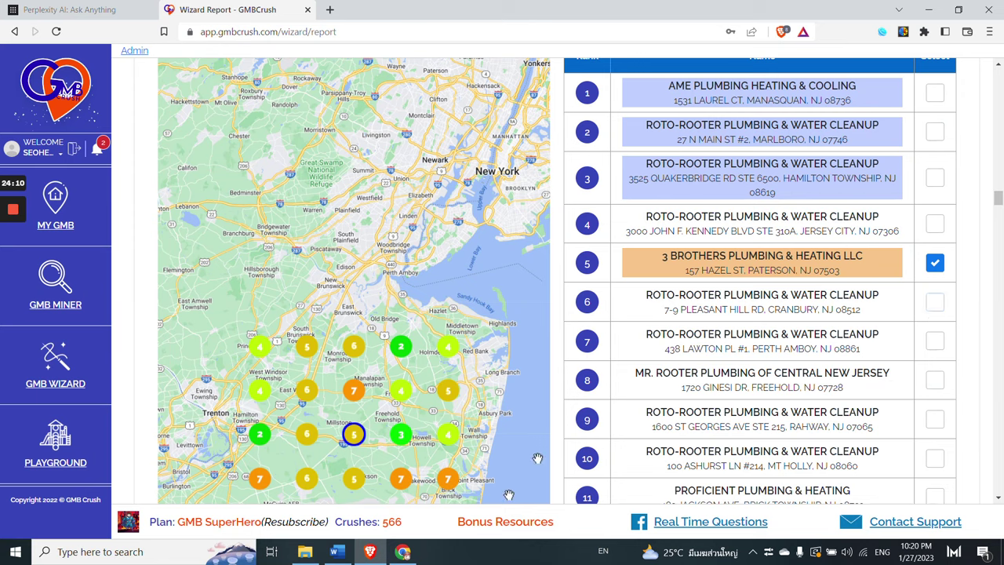
Switch to Chrome to view "The Solutions" slide in the Google Slides presentation, and return to the Wizard report in Brave
click(402, 552)
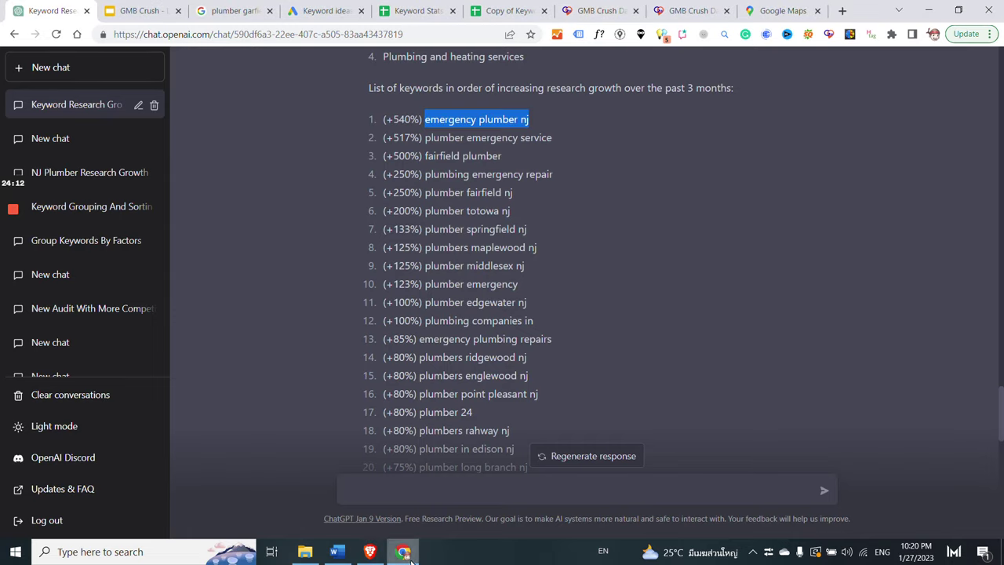
click(164, 6)
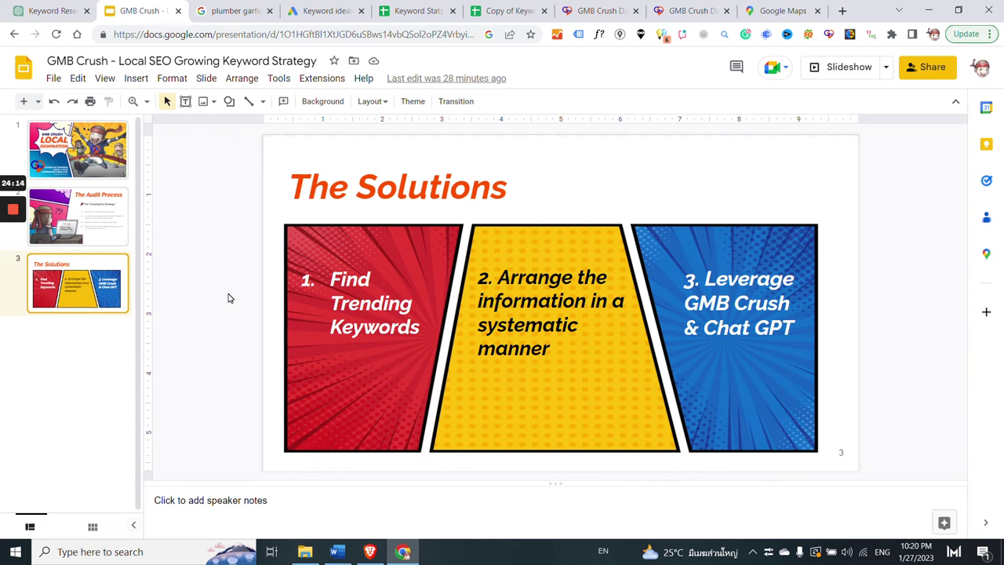
click(373, 552)
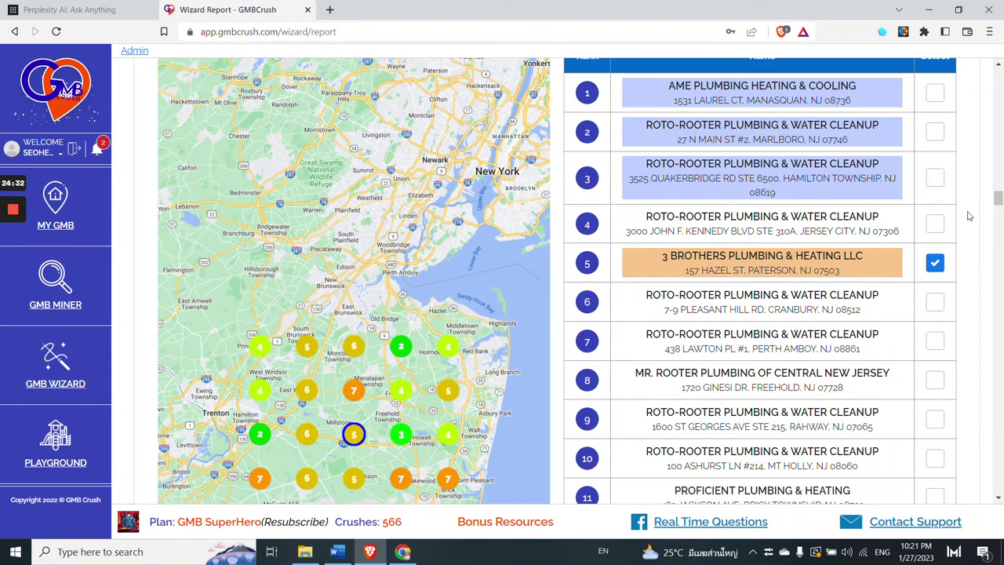
Compare geo grid rankings by selecting each business ranked 1 through 8 in turn, ending with Mr. Rooter Plumbing of Central New Jersey
click(937, 98)
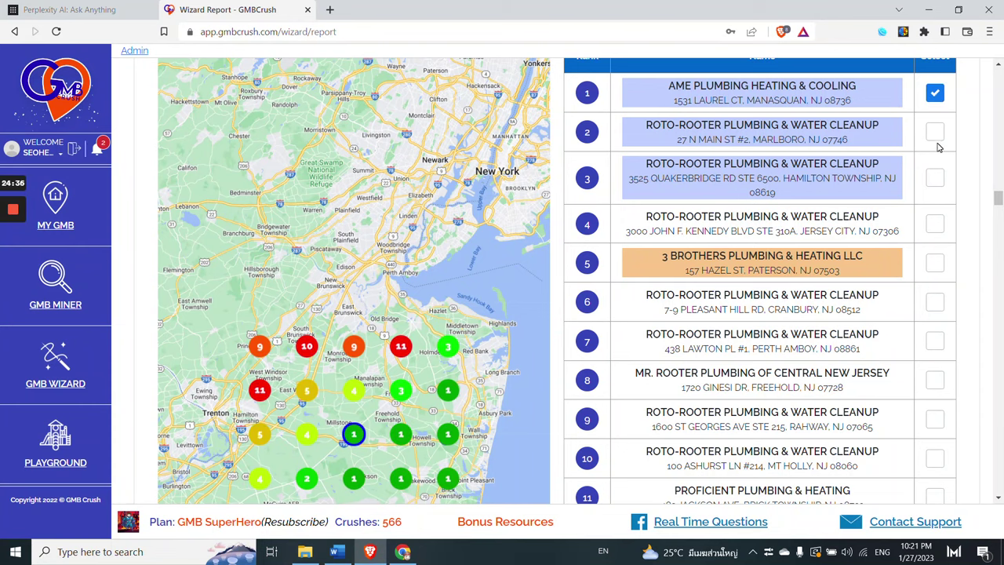
click(935, 133)
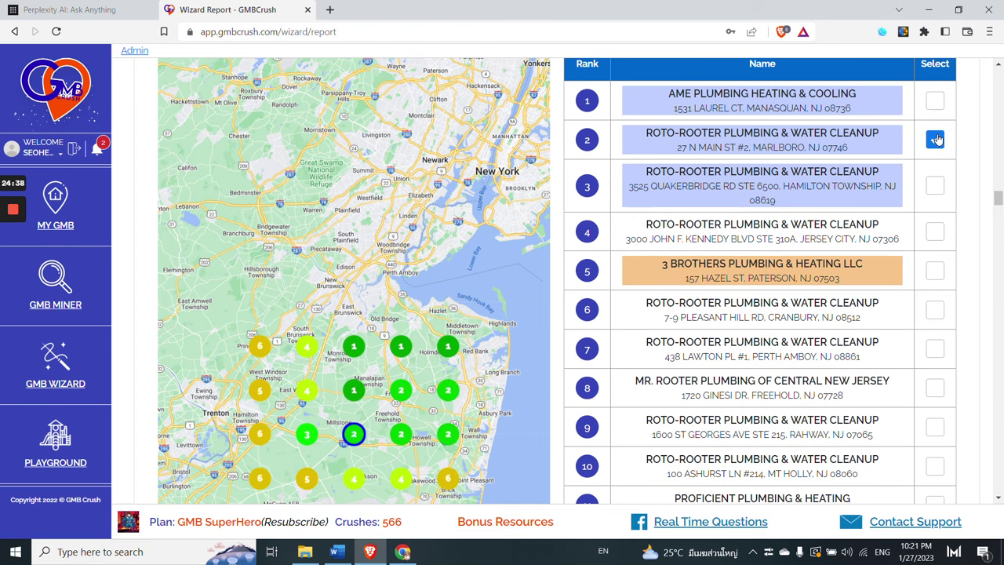
scroll(937, 135, down, 2)
scroll(936, 127, up, 1)
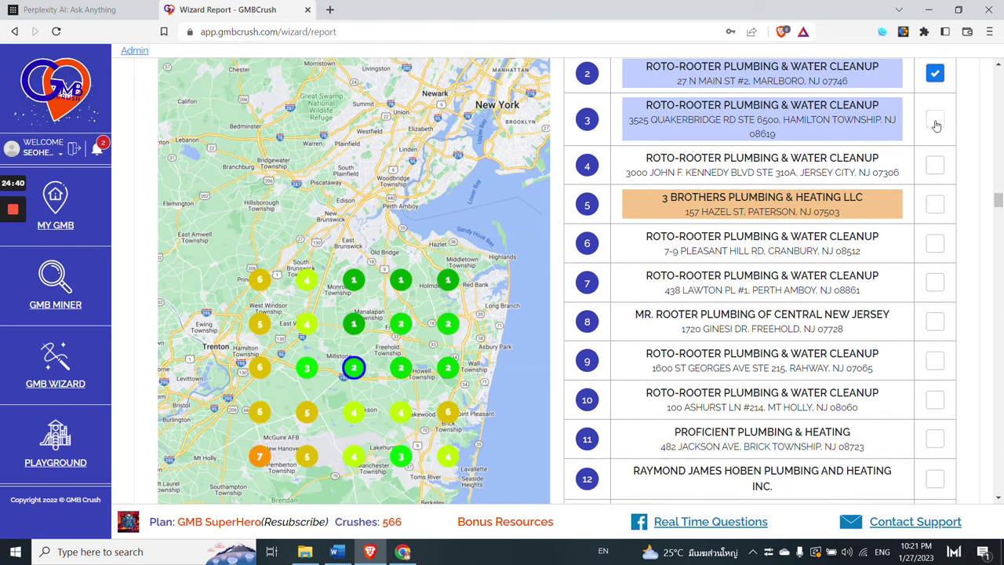
click(936, 122)
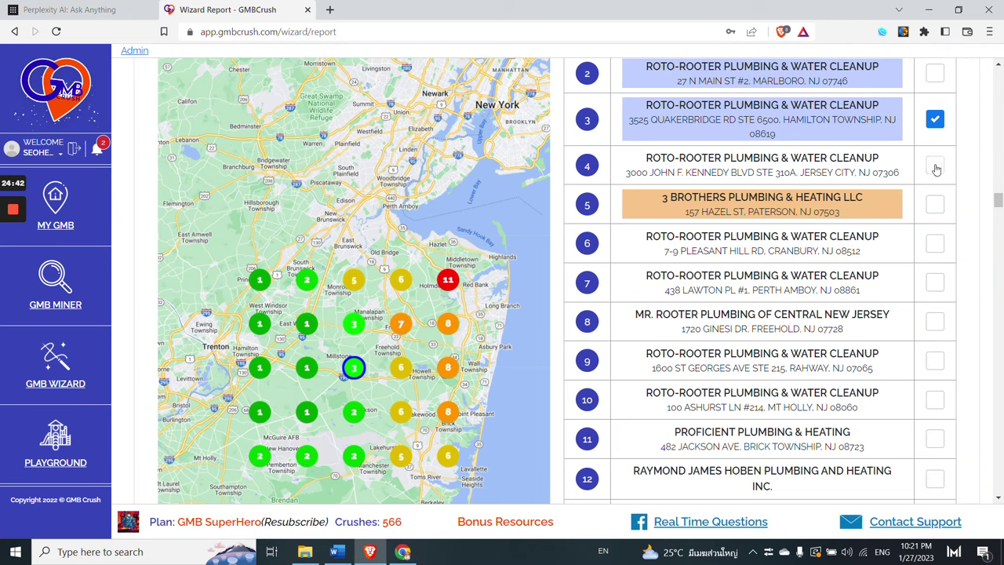
click(935, 166)
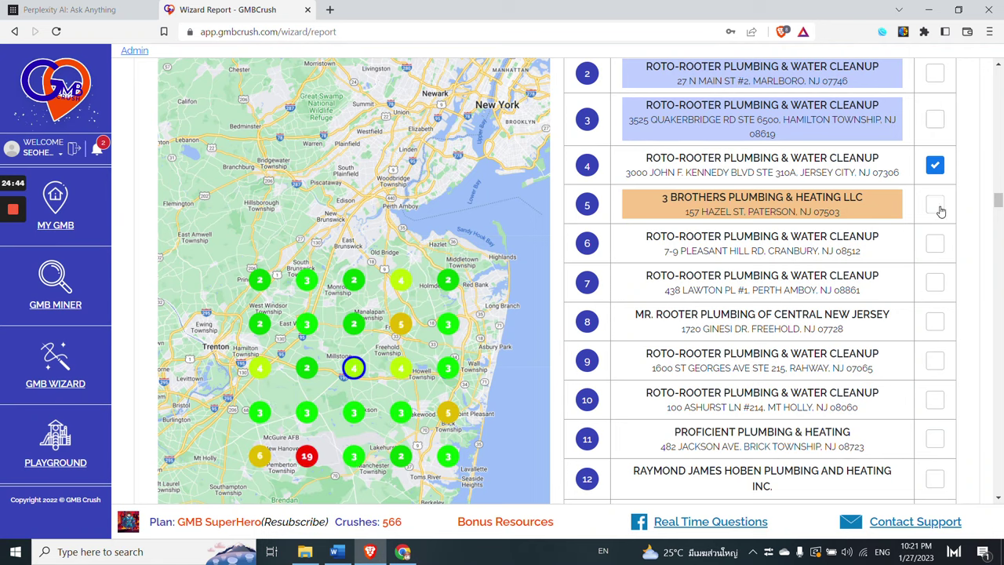
click(937, 206)
click(936, 237)
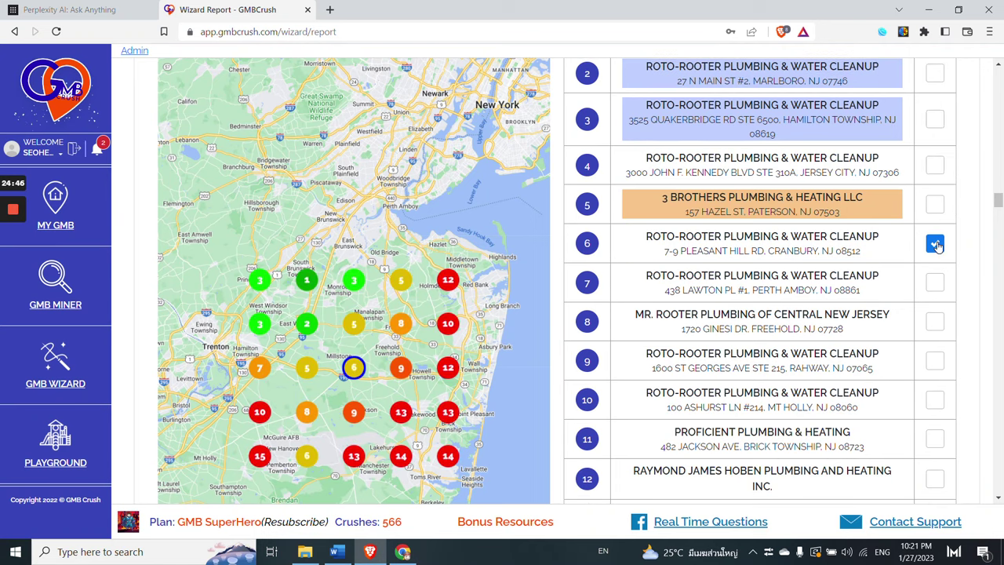
click(937, 282)
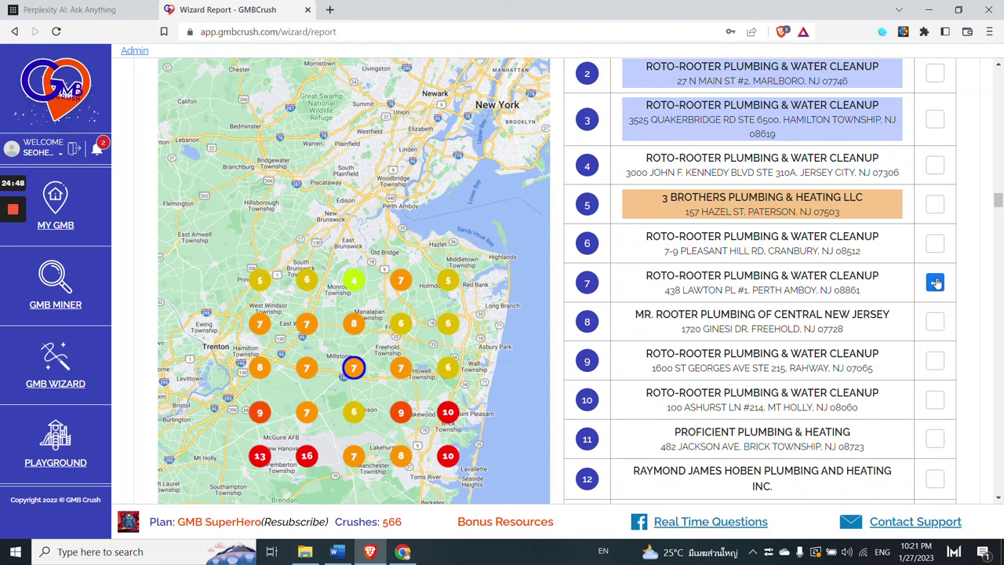
click(935, 321)
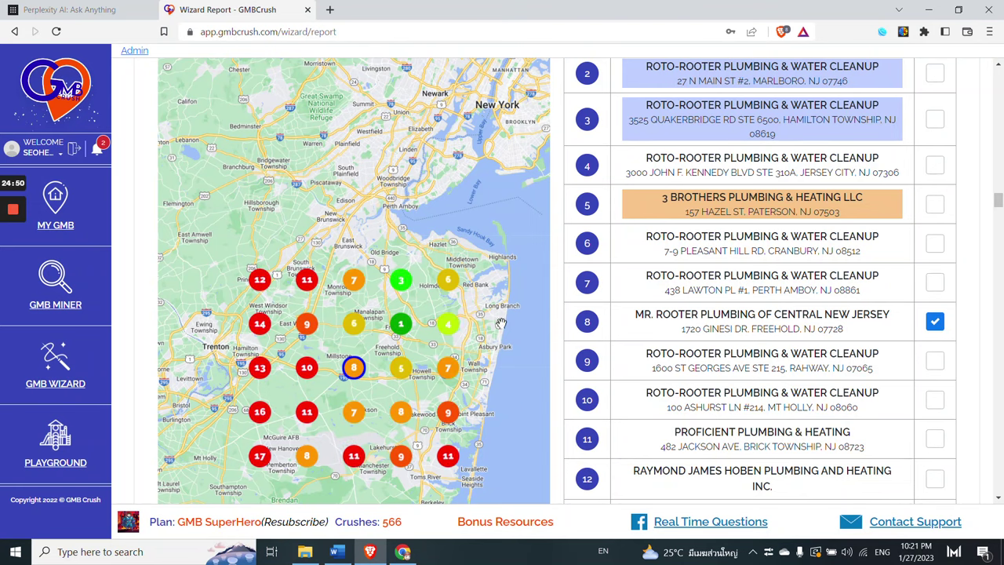
Compare the geo grid rankings of the businesses ranked 10, 11 and 12, ending with Raymond James Hoben Plumbing and Heating Inc
scroll(937, 369, down, 1)
click(936, 373)
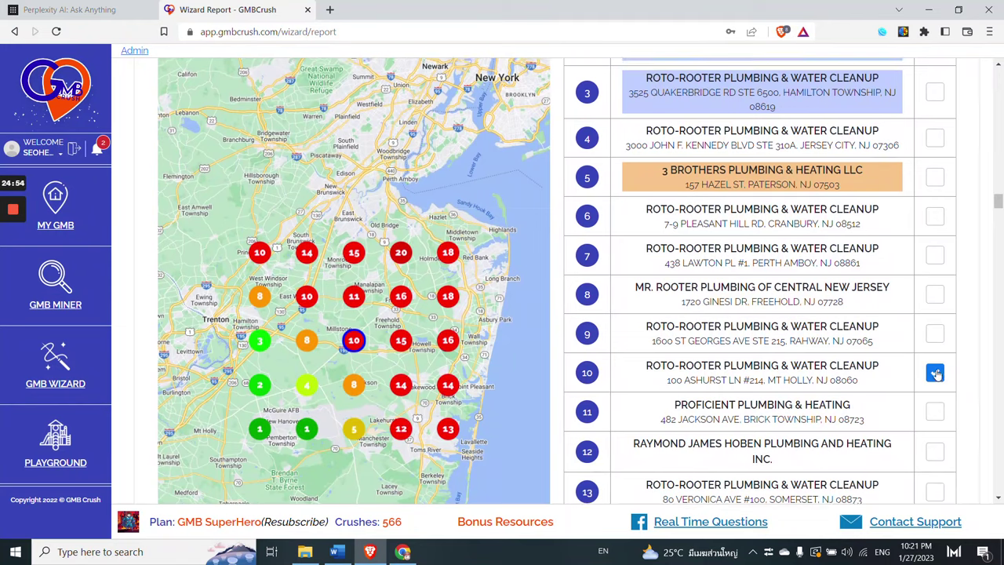
scroll(936, 361, down, 3)
click(936, 335)
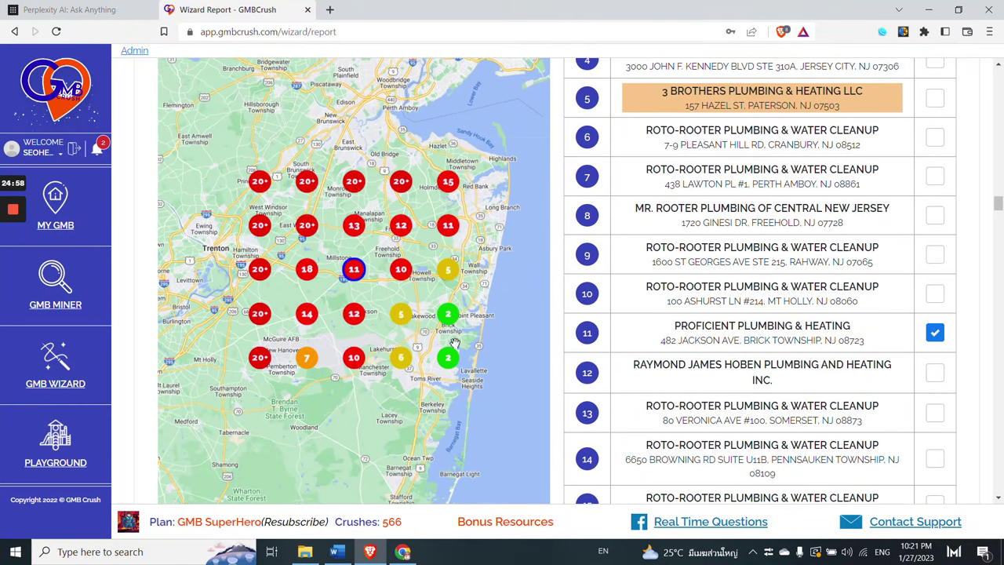
click(935, 374)
Show the geo grid rankings of the fourth-ranked Roto-Rooter in Jersey City and compare its position with the other listed businesses
scroll(938, 377, up, 6)
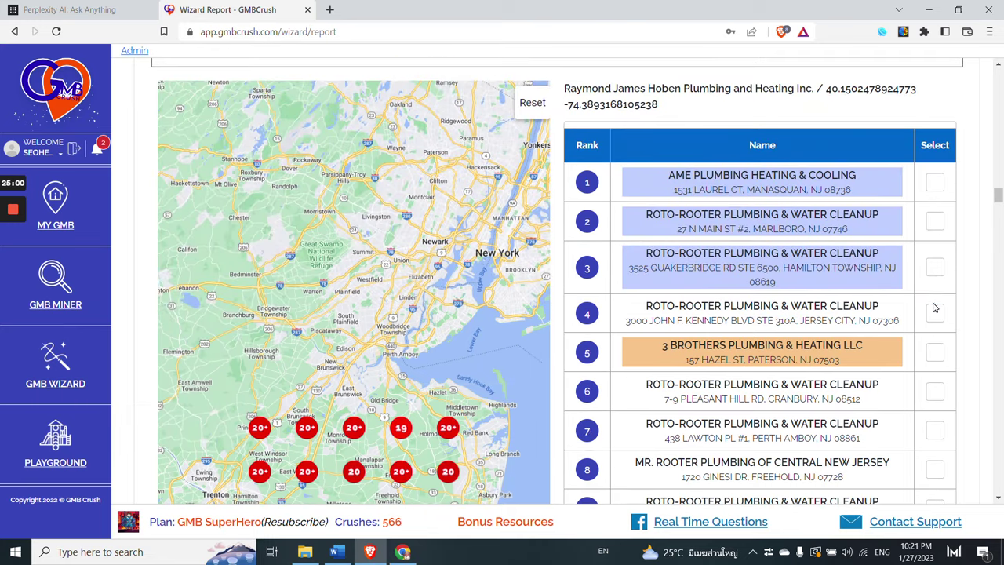
click(939, 313)
scroll(940, 314, down, 2)
scroll(939, 314, down, 1)
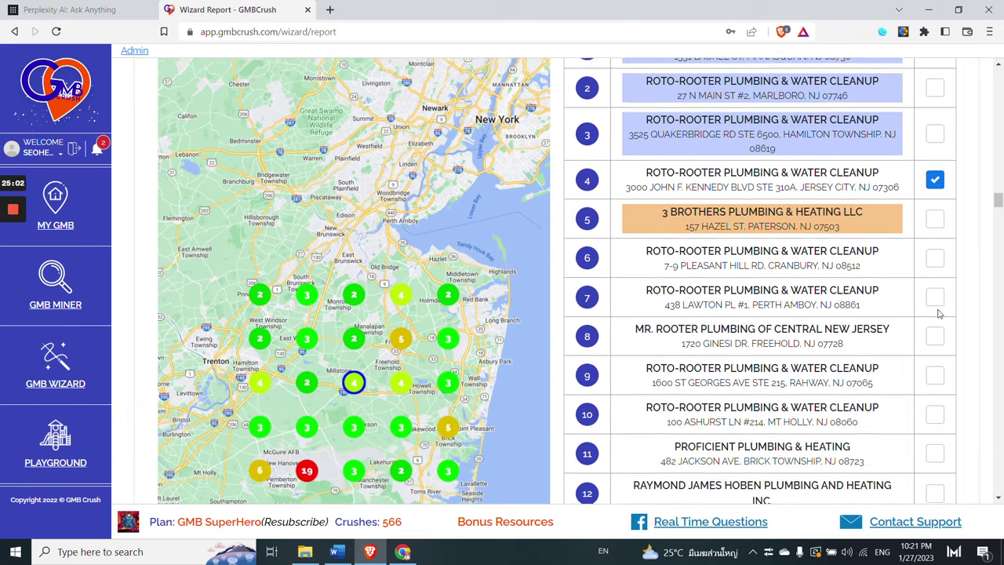
scroll(938, 313, up, 1)
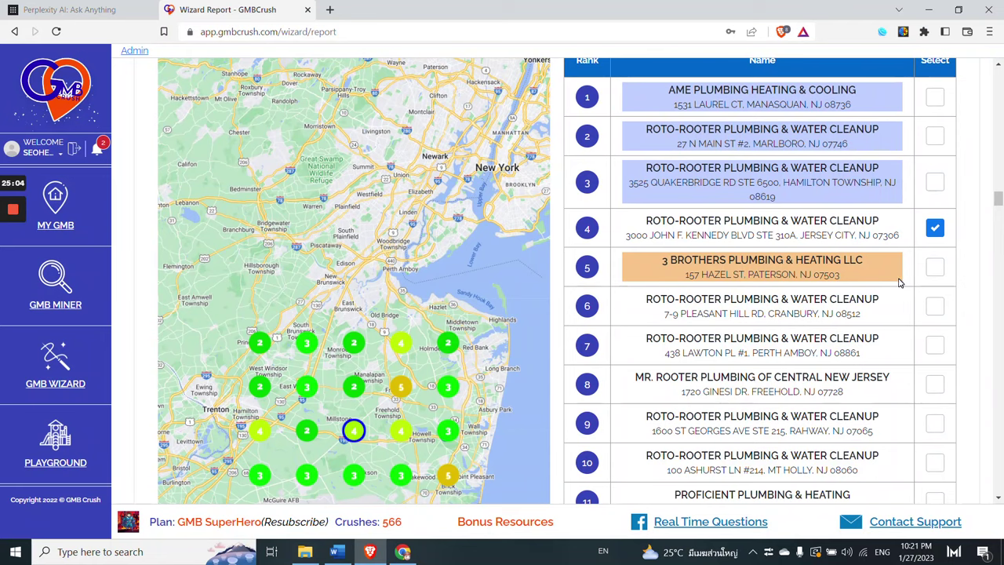
scroll(920, 299, down, 1)
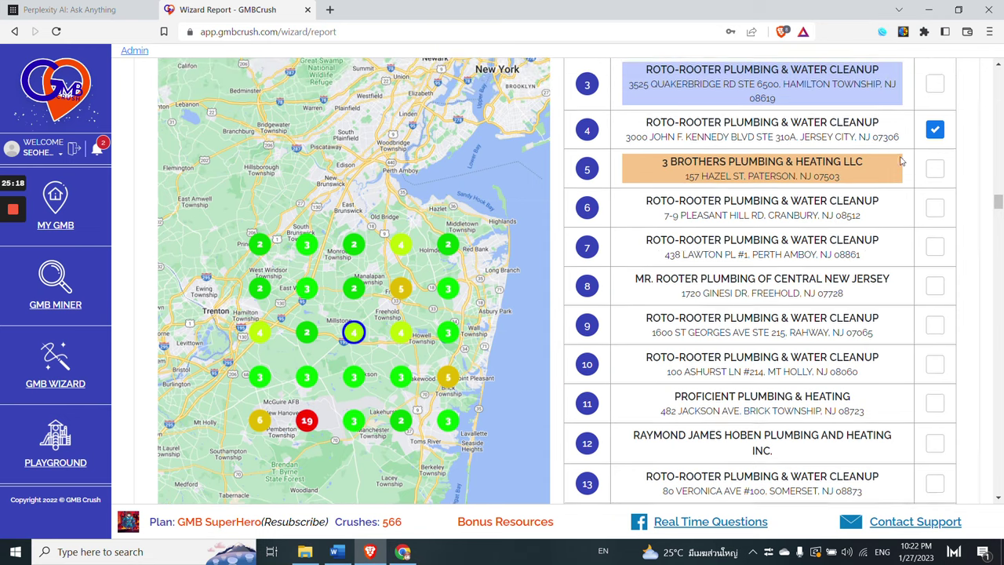
Compare the geo grids of the third- and second-ranked Roto-Rooter locations, then return to the fourth-ranked Jersey City location
scroll(902, 156, up, 1)
click(936, 86)
scroll(934, 85, up, 1)
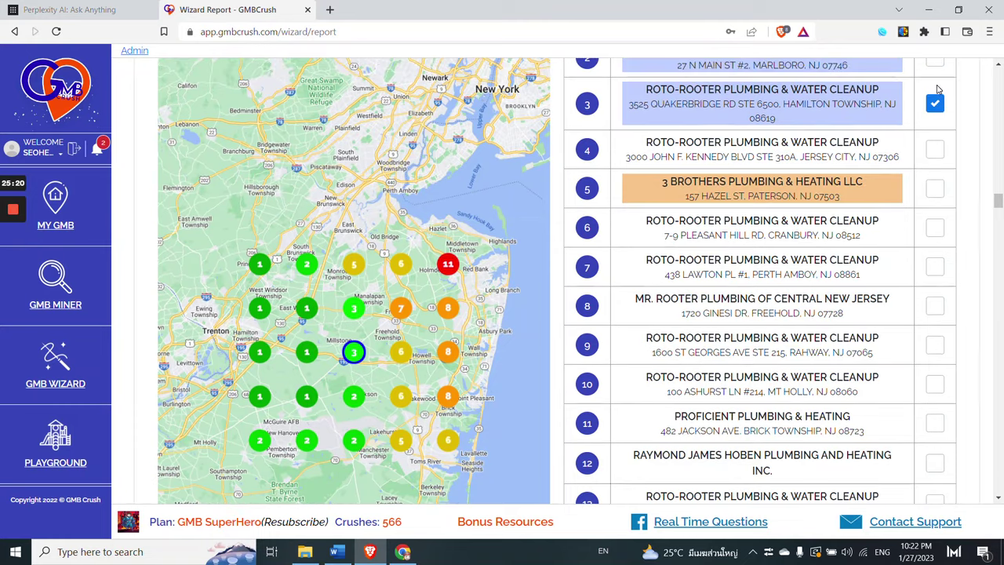
scroll(931, 84, up, 1)
click(933, 81)
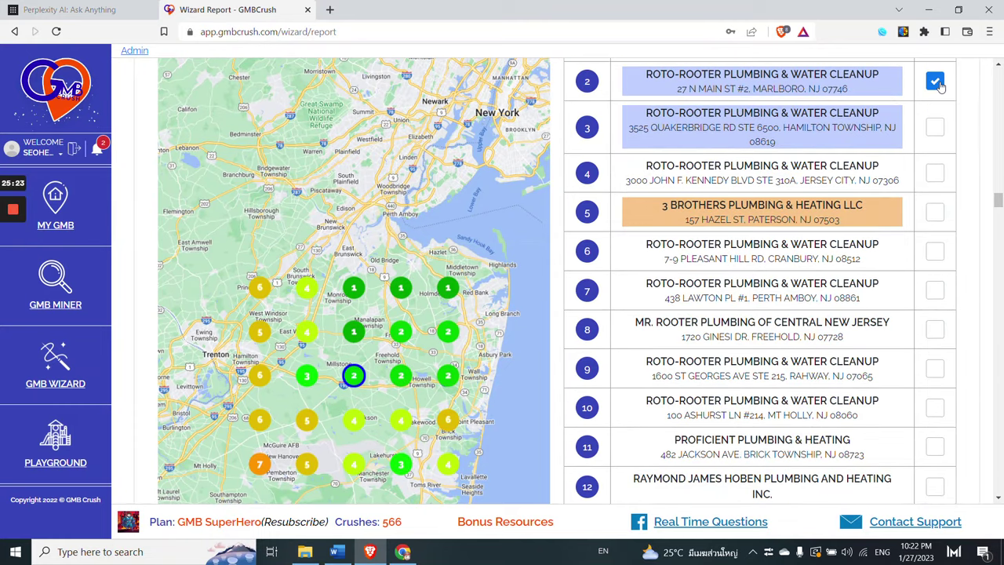
click(936, 173)
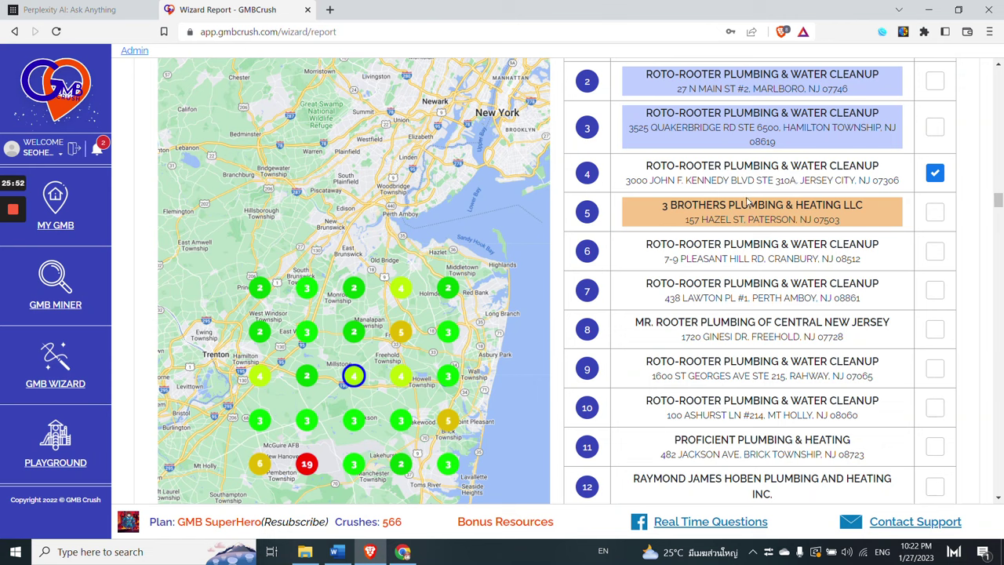
Search Google for the fourth-ranked business name, "ROTO-ROOTER PLUMBING & WATER CLEANUP", and look through the results
scroll(800, 279, up, 1)
double_click(751, 241)
triple_click(751, 240)
right_click(690, 240)
click(795, 269)
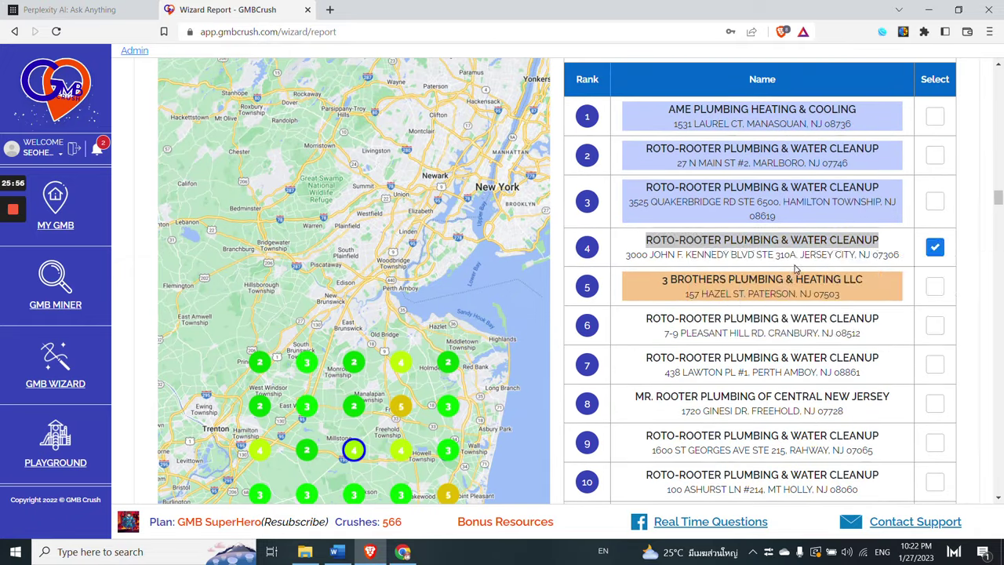
scroll(418, 172, down, 2)
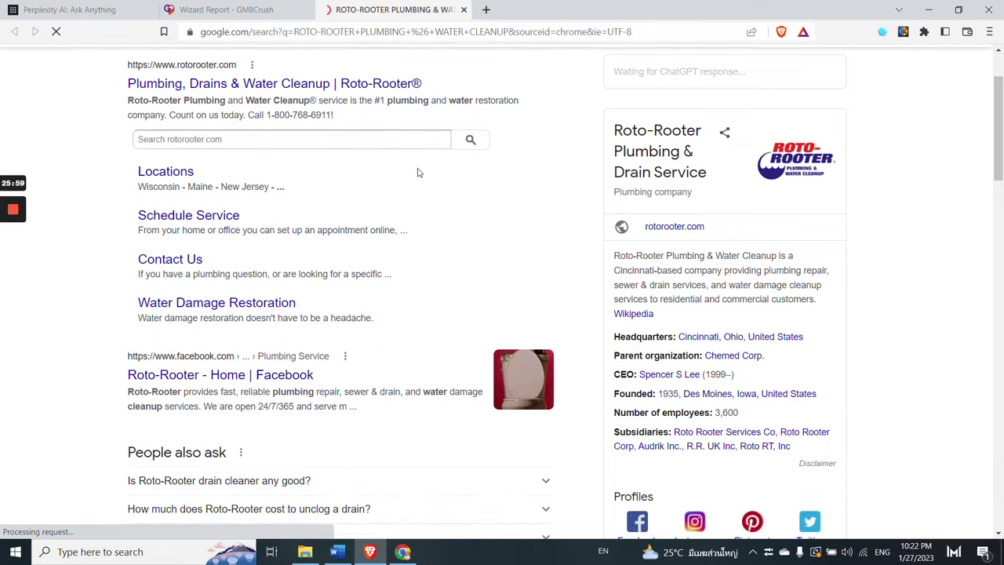
scroll(416, 171, down, 2)
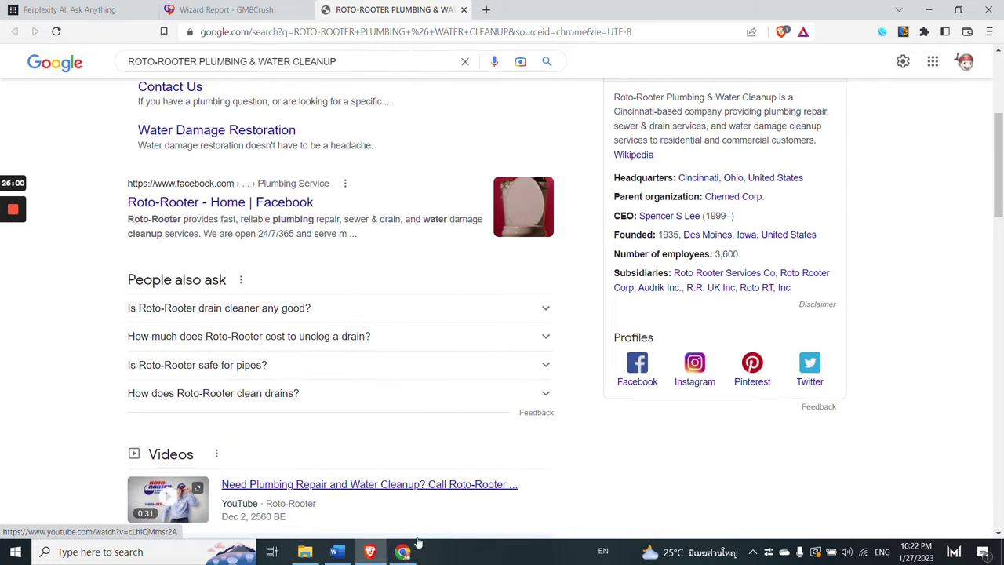
Switch to Keyword Planner in Chrome, chart the New Jersey search volume by platforms, and view the search network options
click(405, 549)
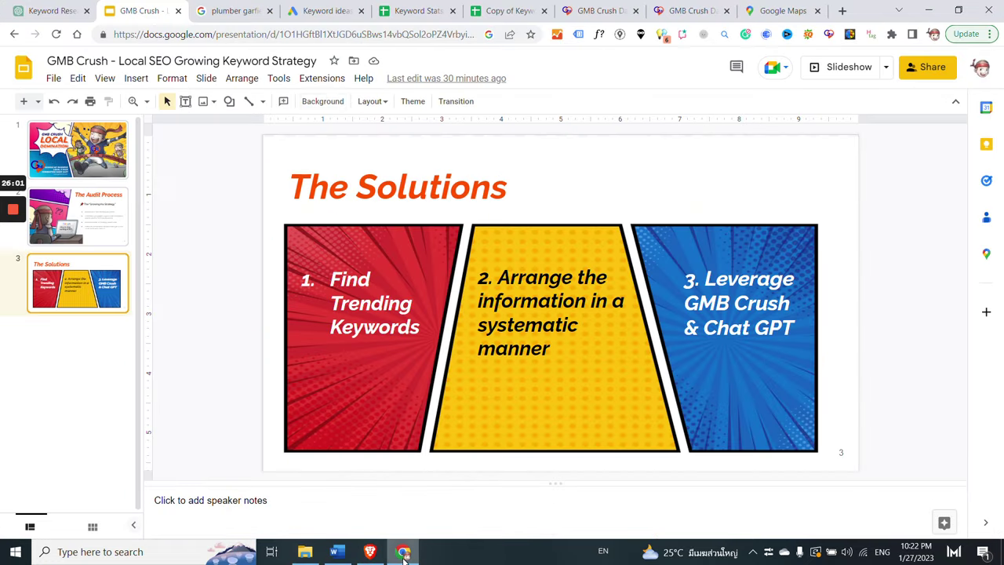
click(333, 8)
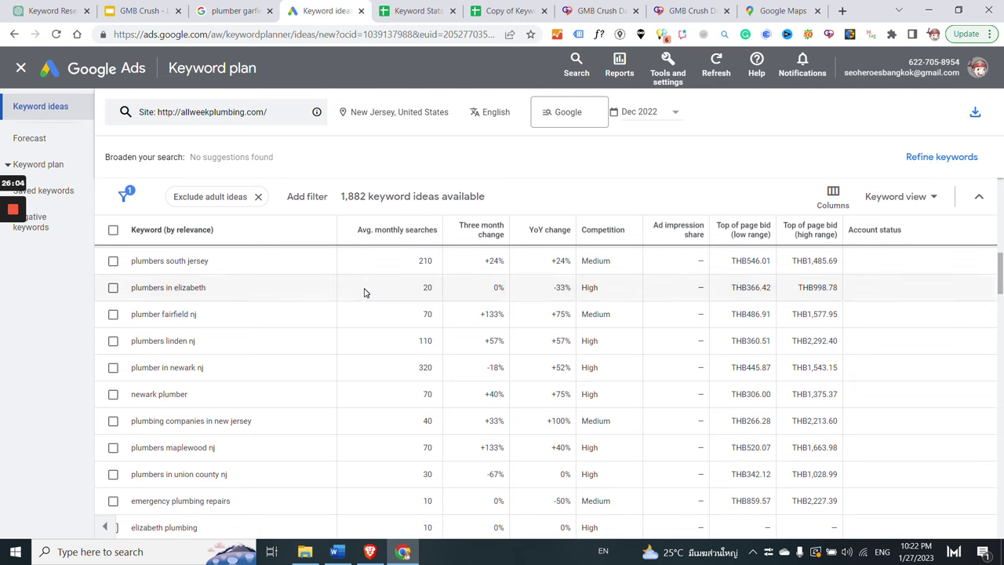
scroll(355, 367, up, 10)
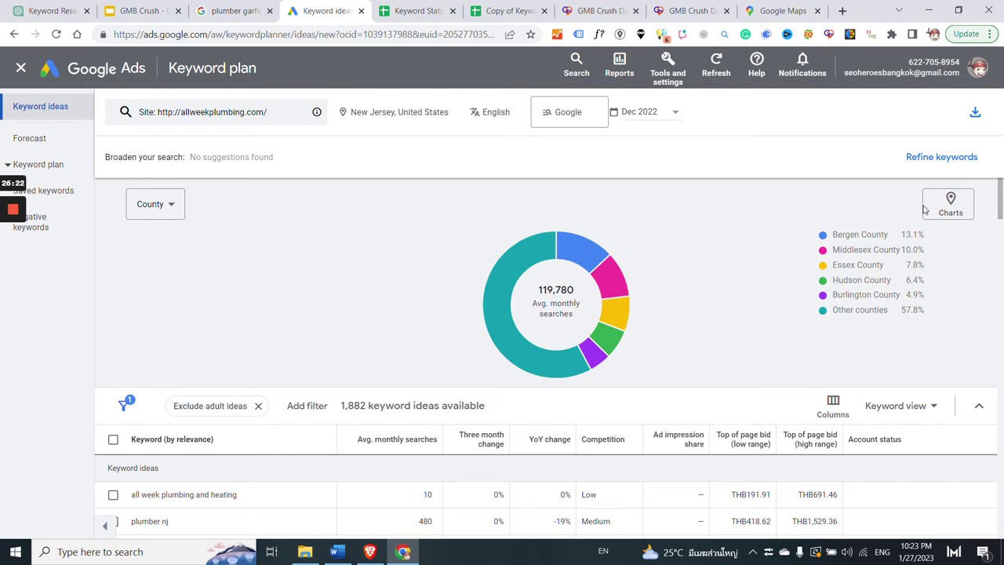
click(950, 207)
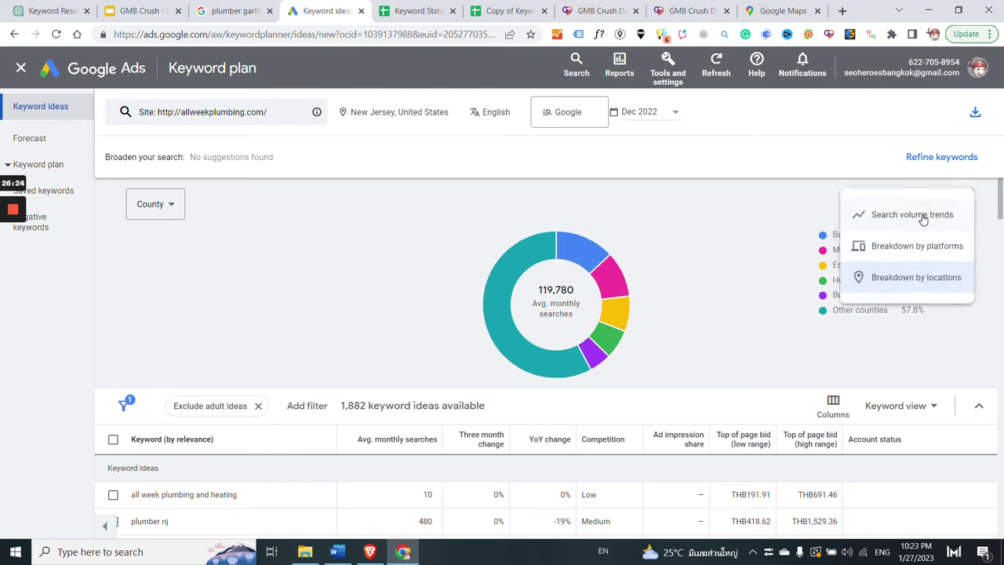
click(917, 247)
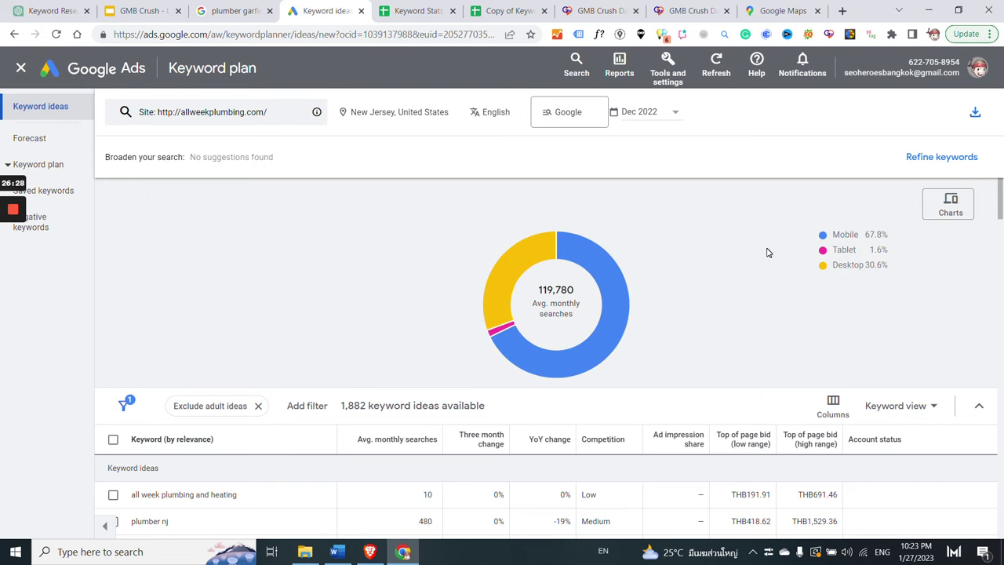
click(565, 121)
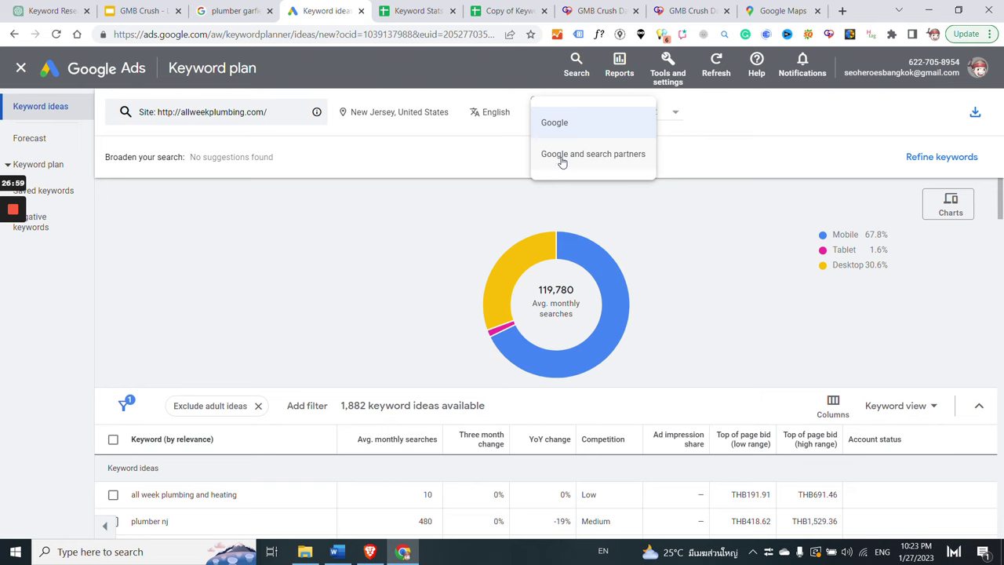
click(437, 228)
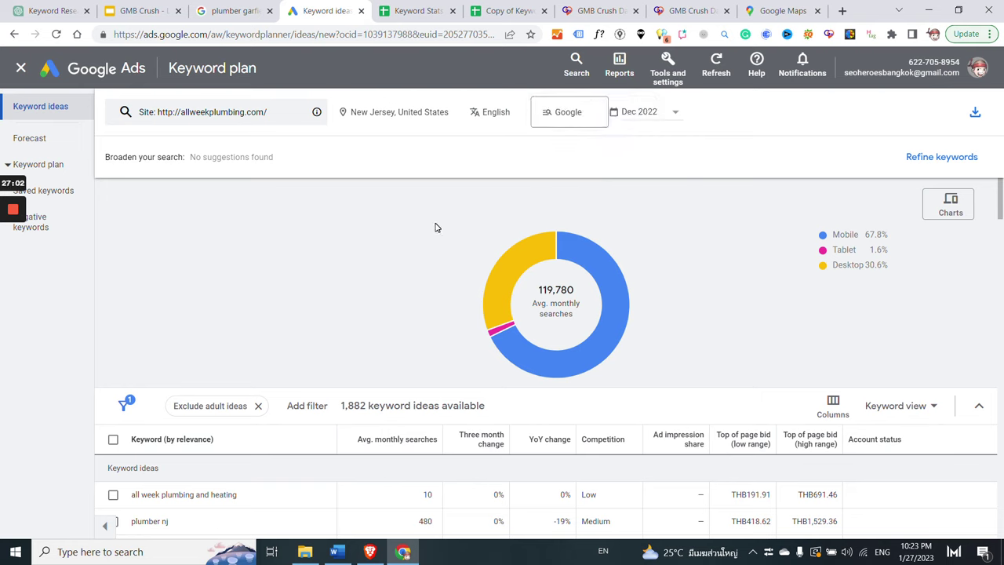
Return to the Wizard report in Brave and review the Average Ranking table for the listed businesses
click(372, 553)
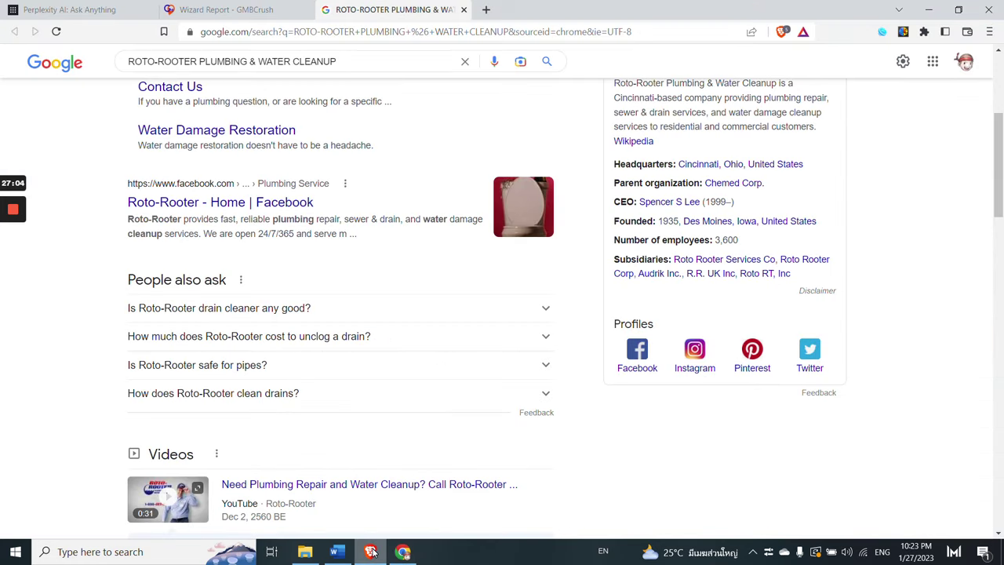
click(227, 9)
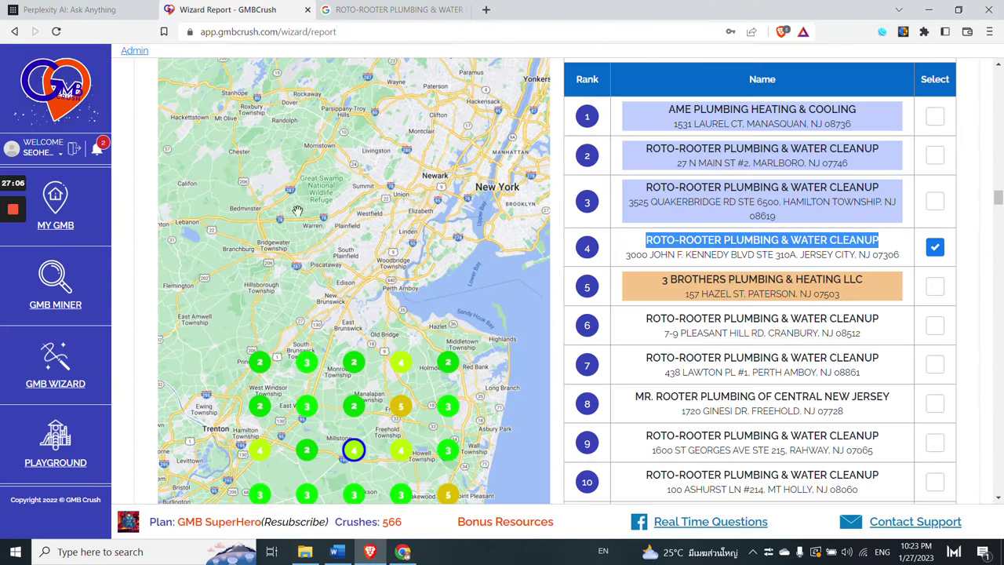
scroll(137, 266, down, 2)
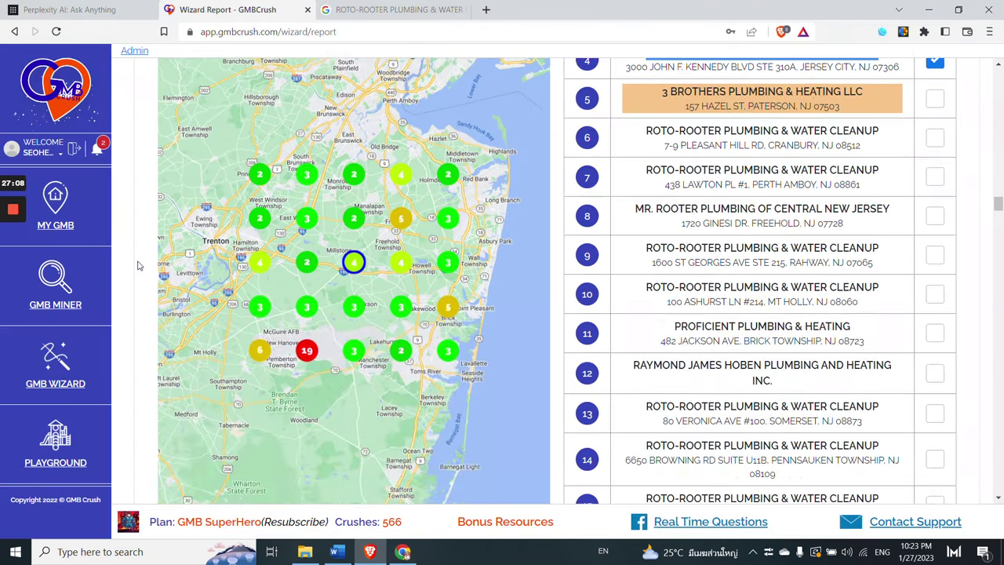
scroll(137, 265, down, 3)
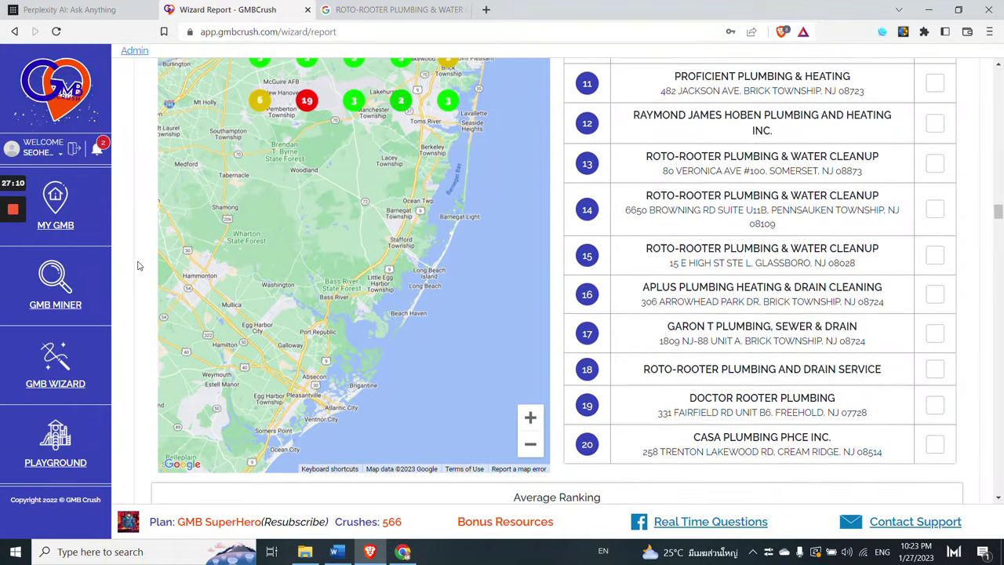
scroll(139, 339, down, 2)
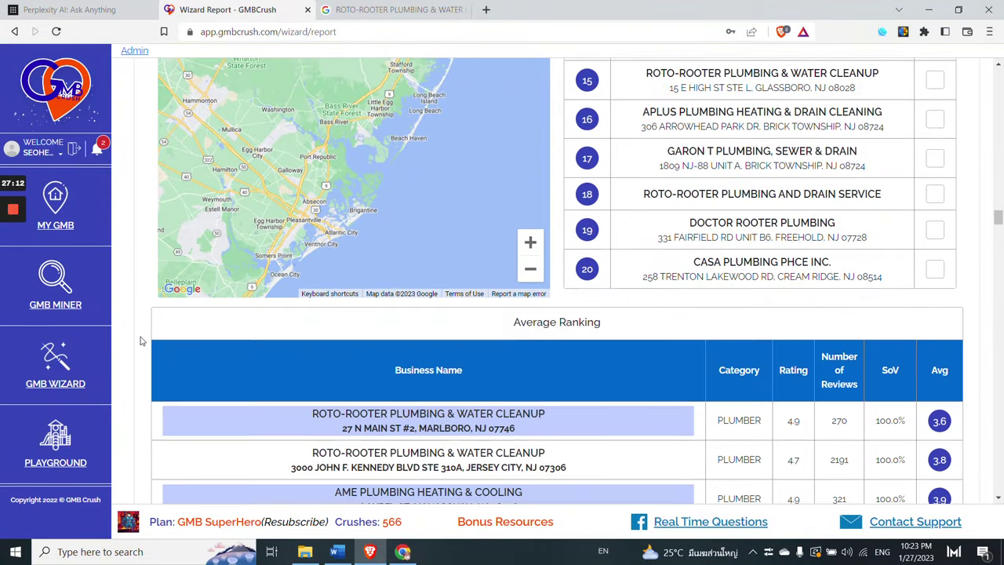
scroll(141, 371, down, 3)
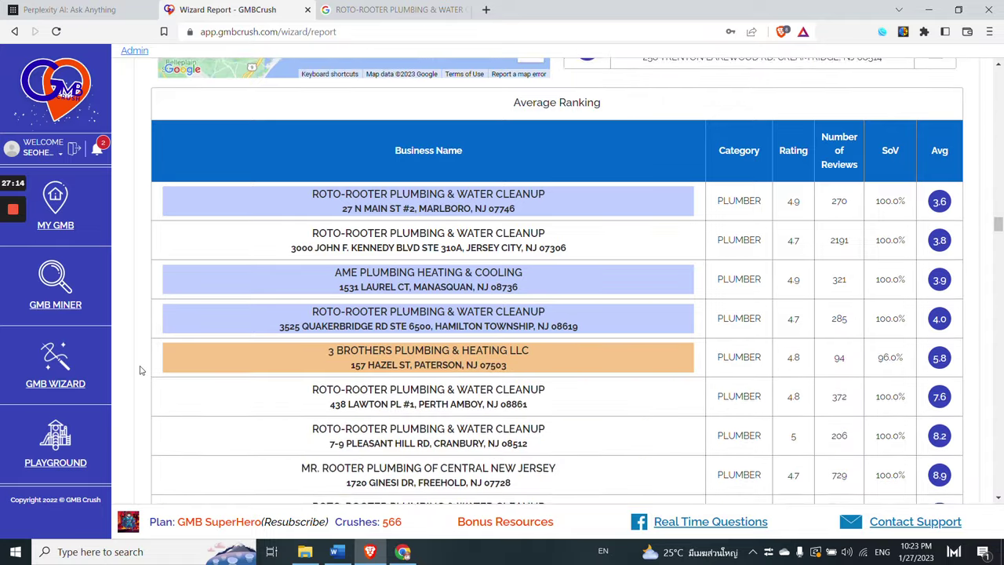
Review the report's photo totals and post frequency, 90-day post counts and post dates for 3 Brothers and its competitors
scroll(140, 370, down, 5)
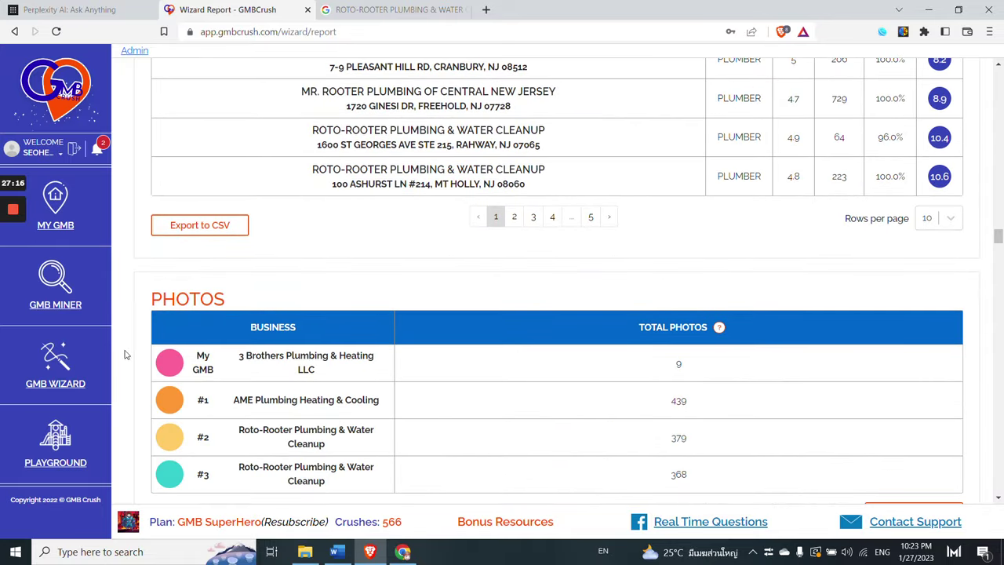
scroll(137, 353, down, 2)
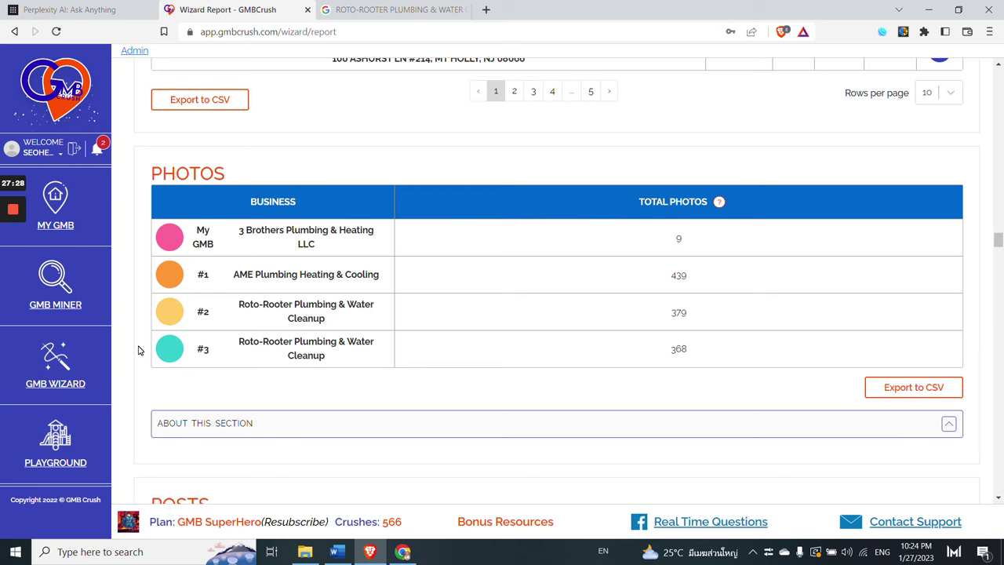
scroll(139, 350, down, 5)
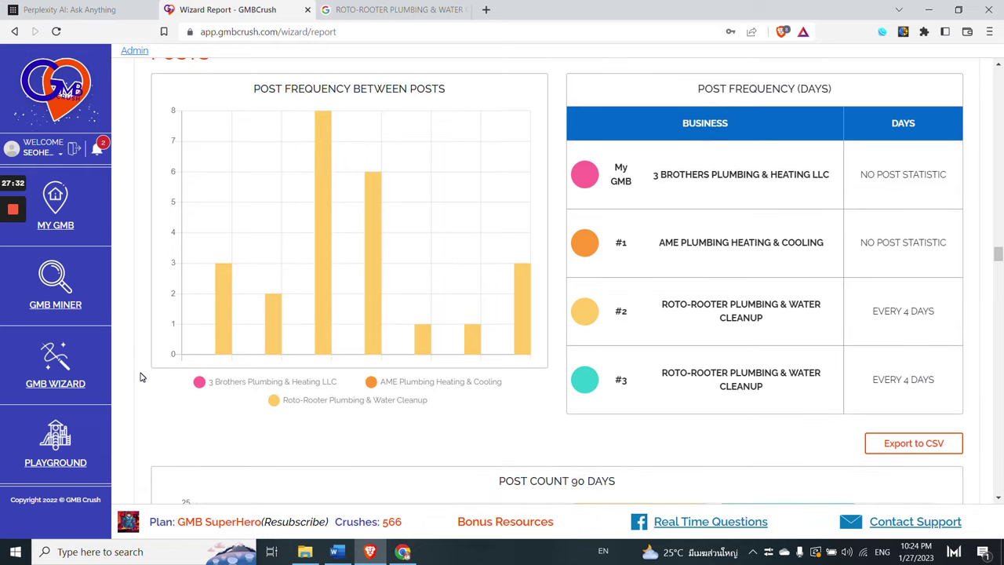
scroll(140, 378, down, 7)
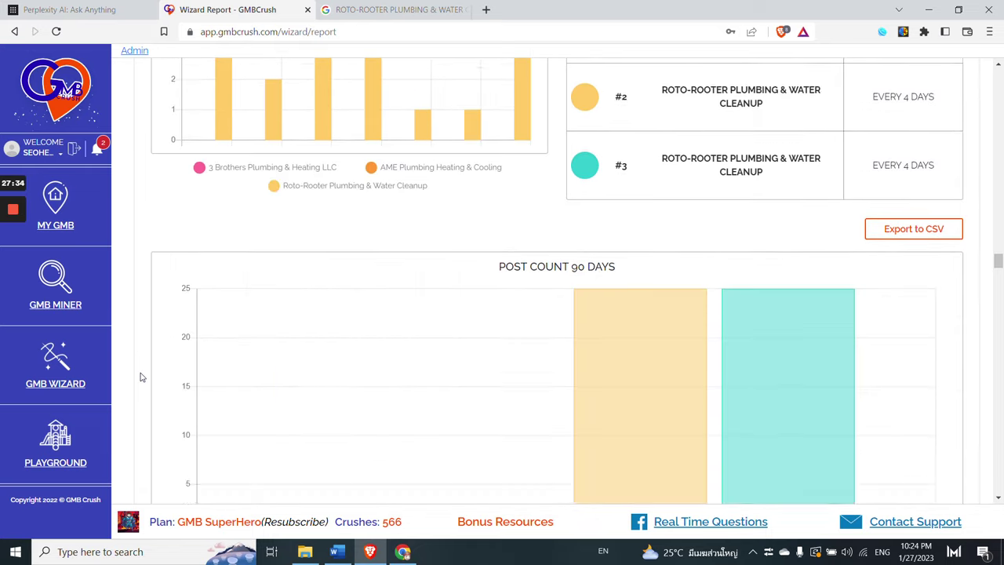
scroll(140, 377, down, 2)
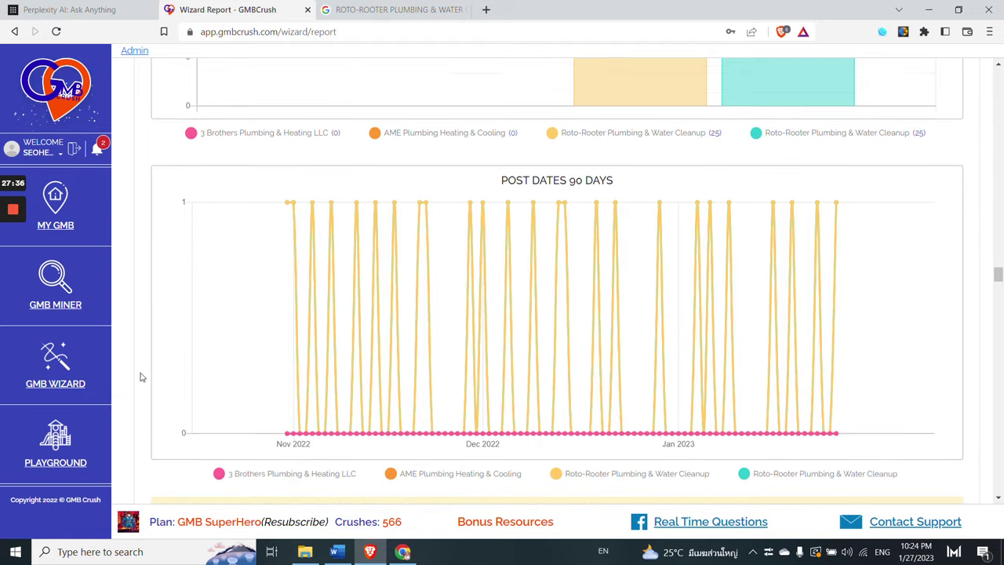
scroll(140, 377, down, 2)
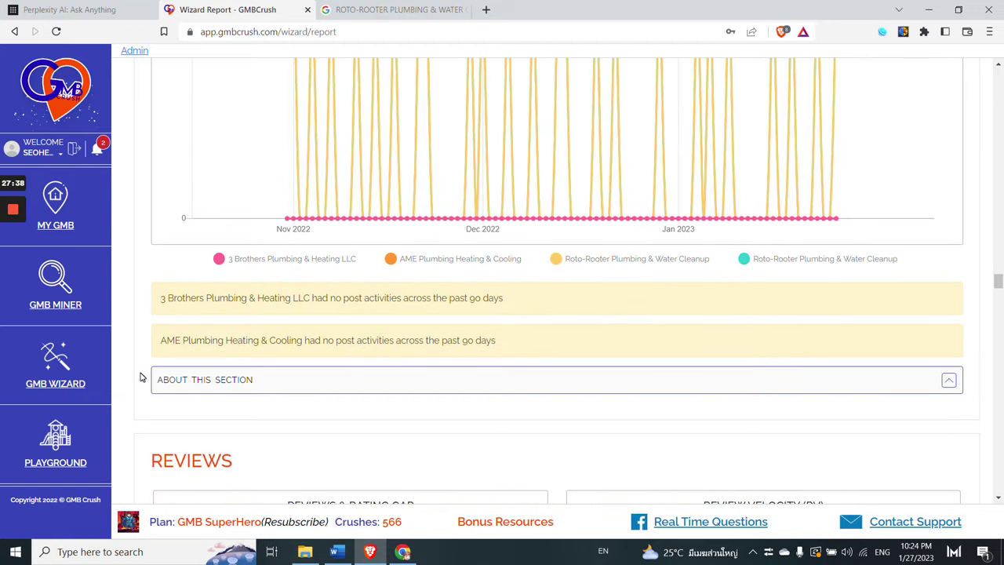